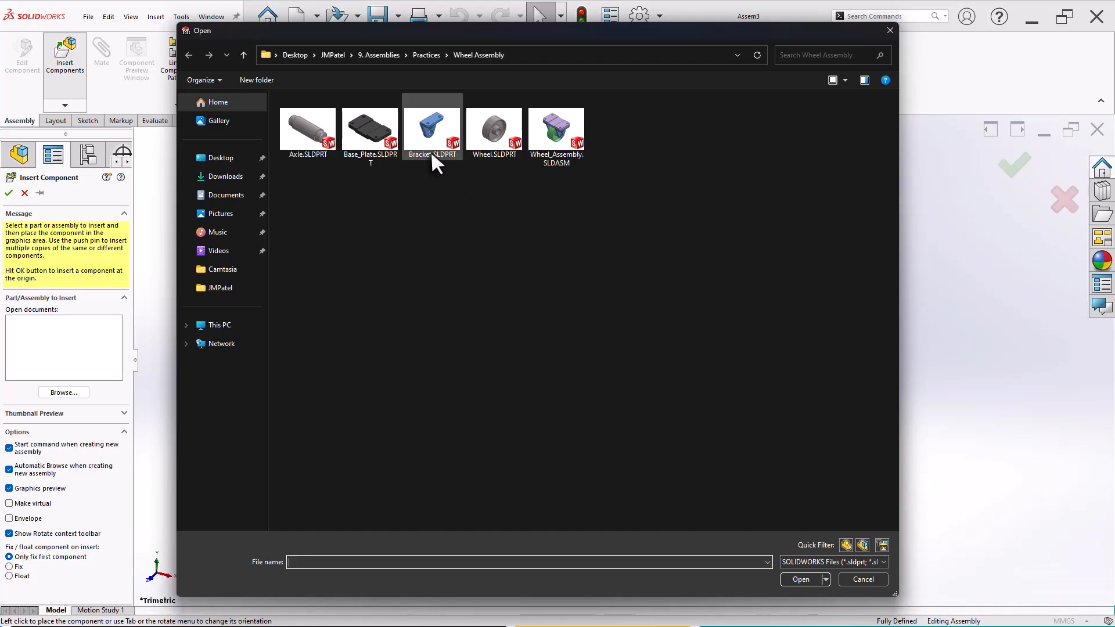
- Insert Base_Plate.SLDPRT from the Wheel Assembly folder as the first component of the assembly
left_click(370, 142)
left_click(791, 581)
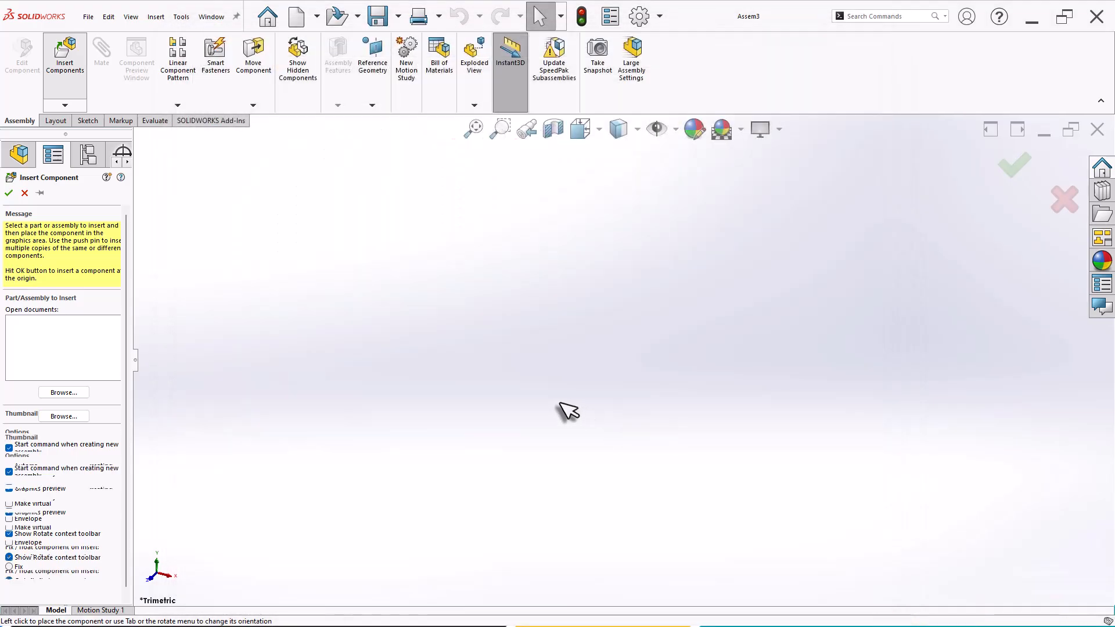
left_click(521, 373)
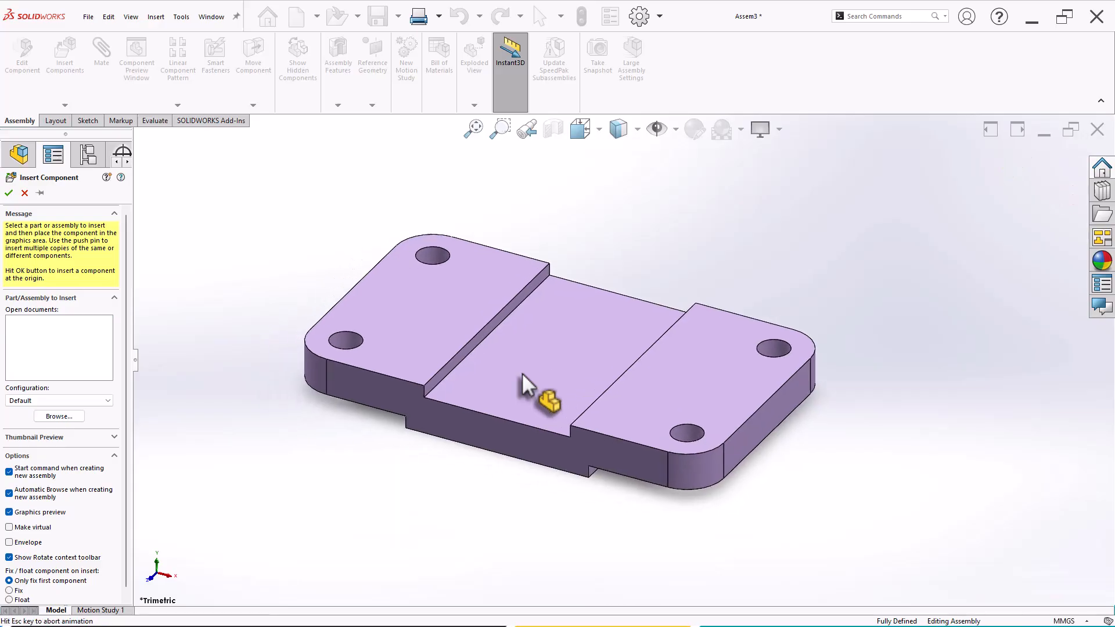
- Insert the Axle, Bracket and Wheel parts together and place each one beside the base plate
left_click(65, 61)
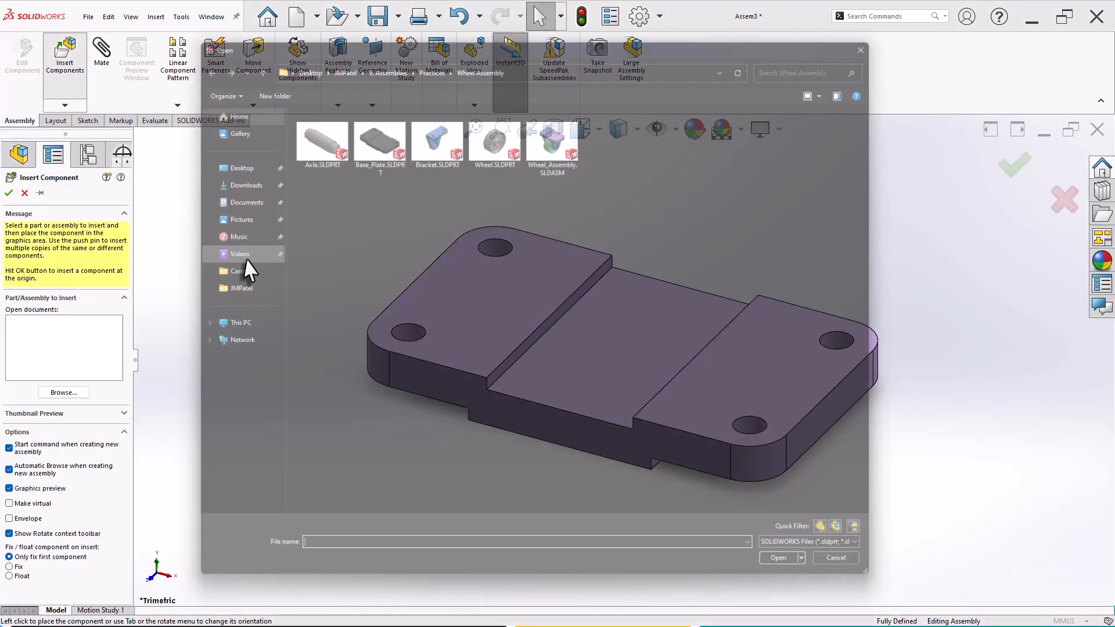
left_click(430, 141)
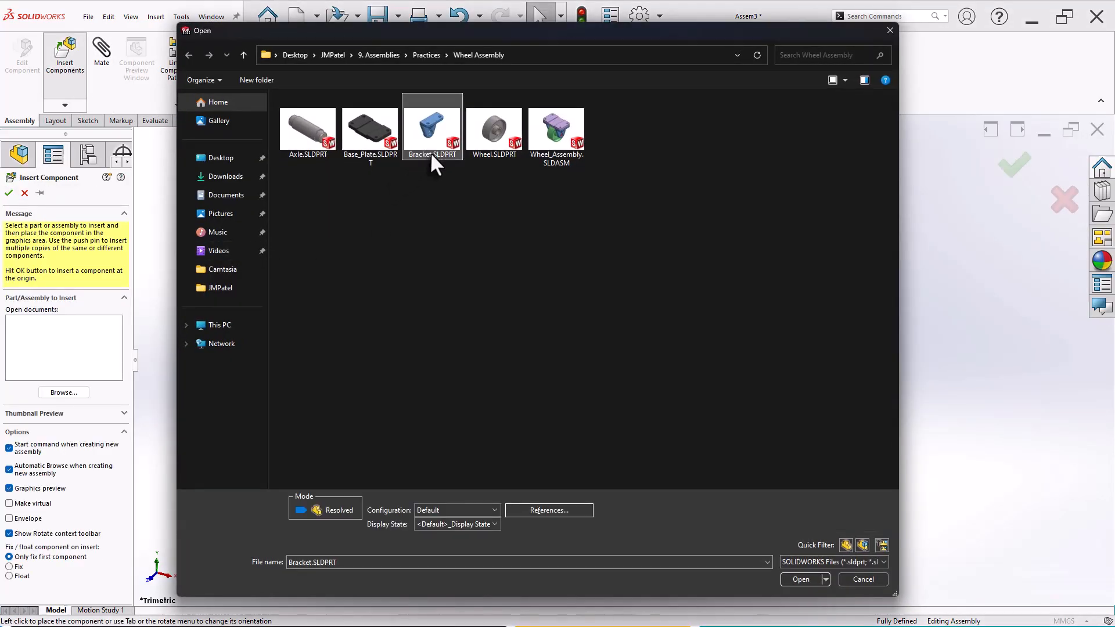
left_click(313, 155, "ctrl")
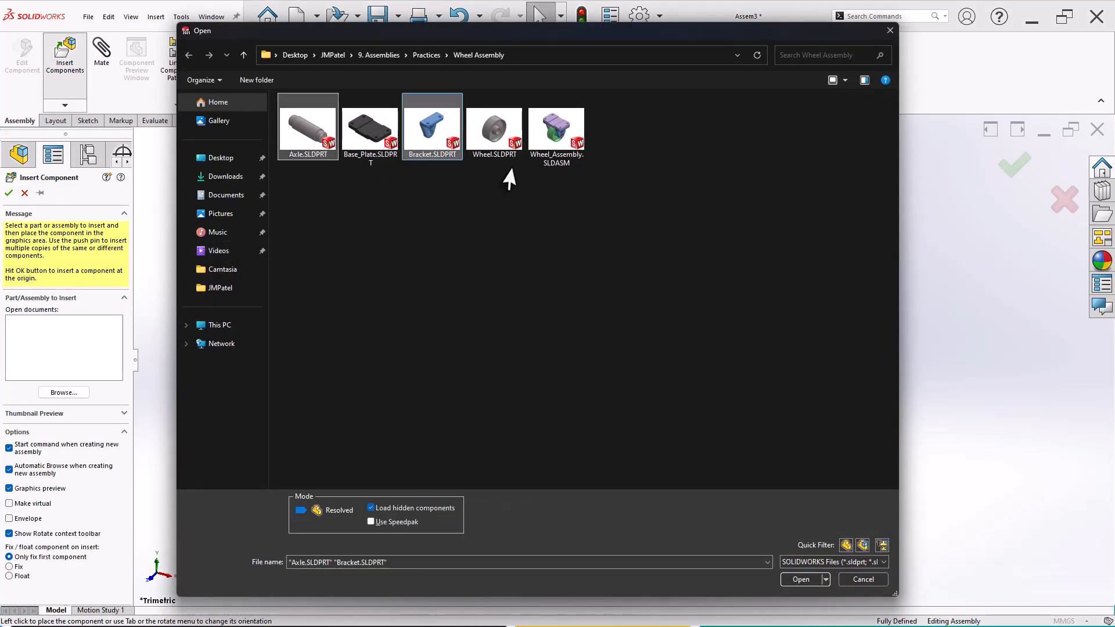
left_click(801, 580)
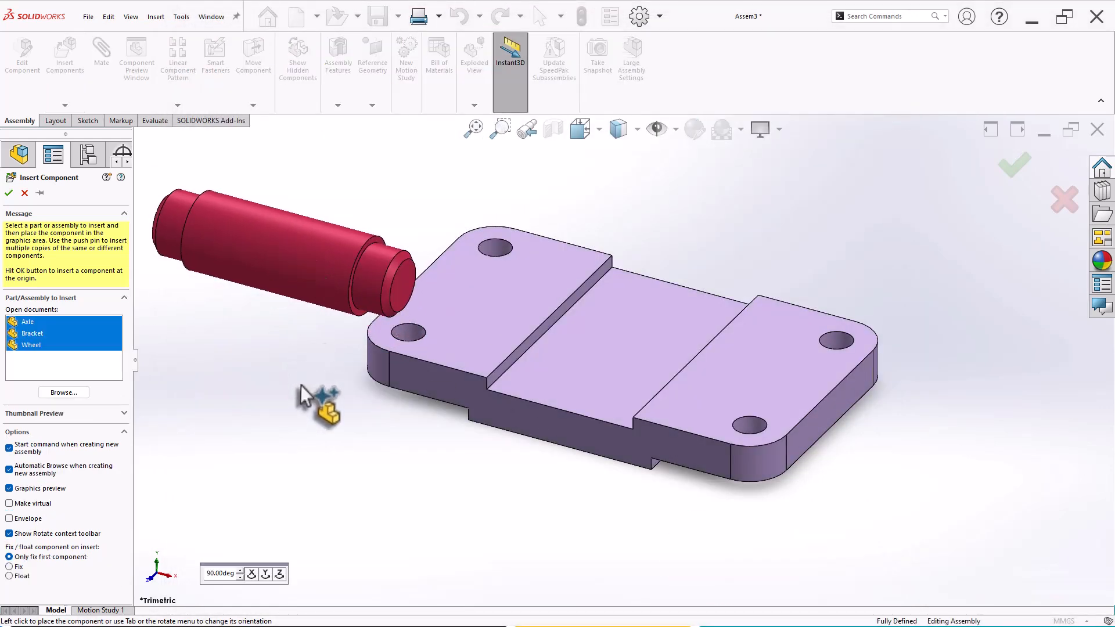
left_click(300, 385)
left_click(287, 440)
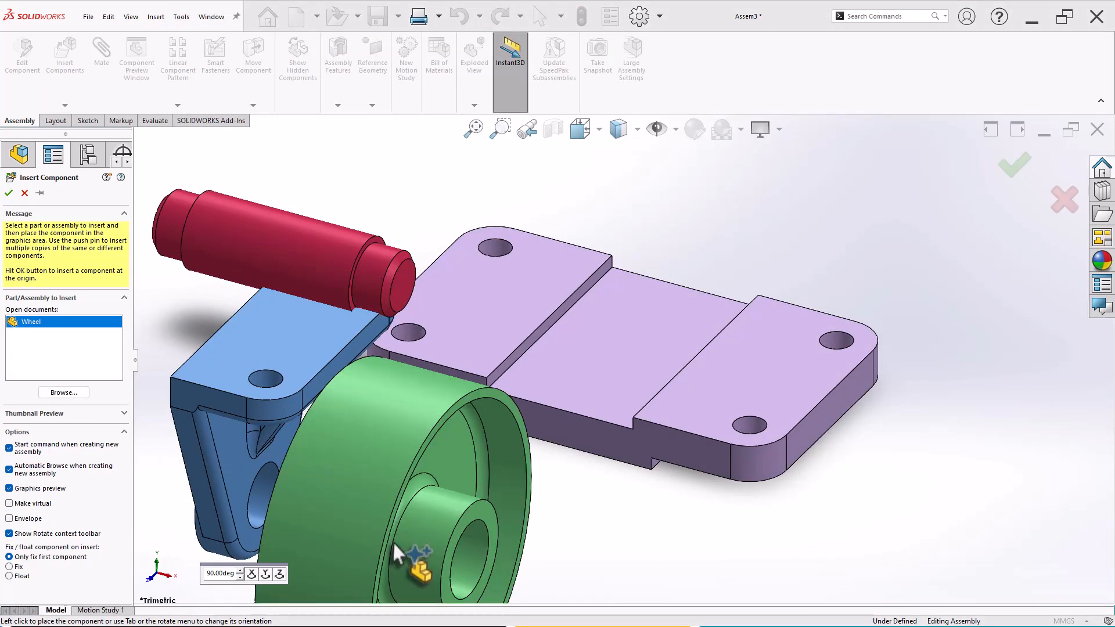
left_click(466, 391)
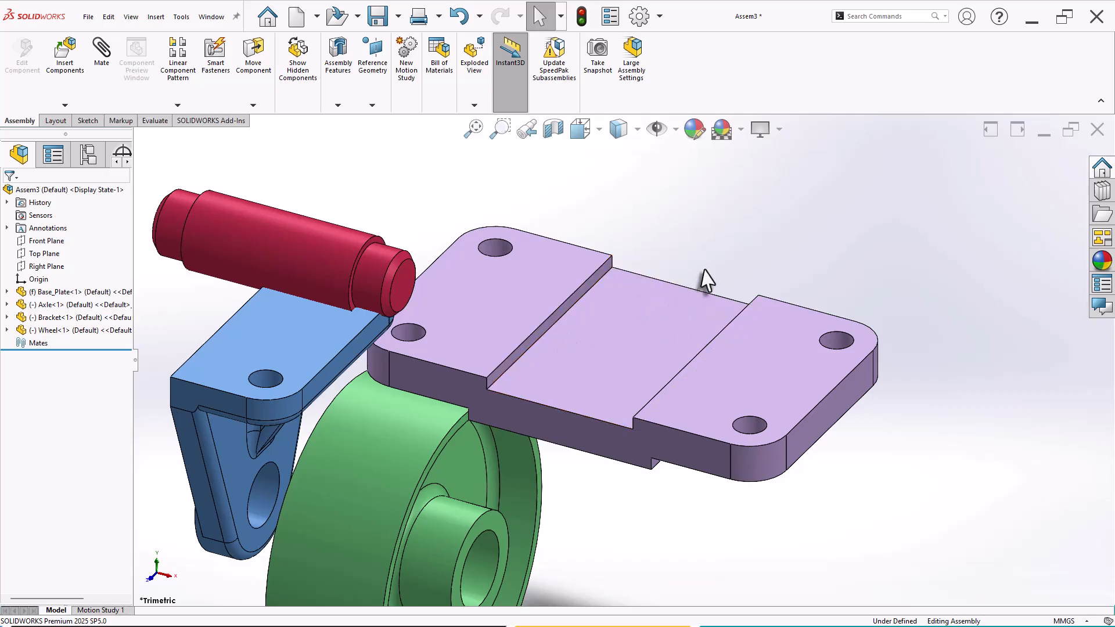
- Spread the axle, bracket and wheel apart around the base plate and create a second copy of the bracket
scroll(704, 269, "up", 3)
scroll(722, 284, "down", 1)
left_click_drag(363, 308, 298, 235)
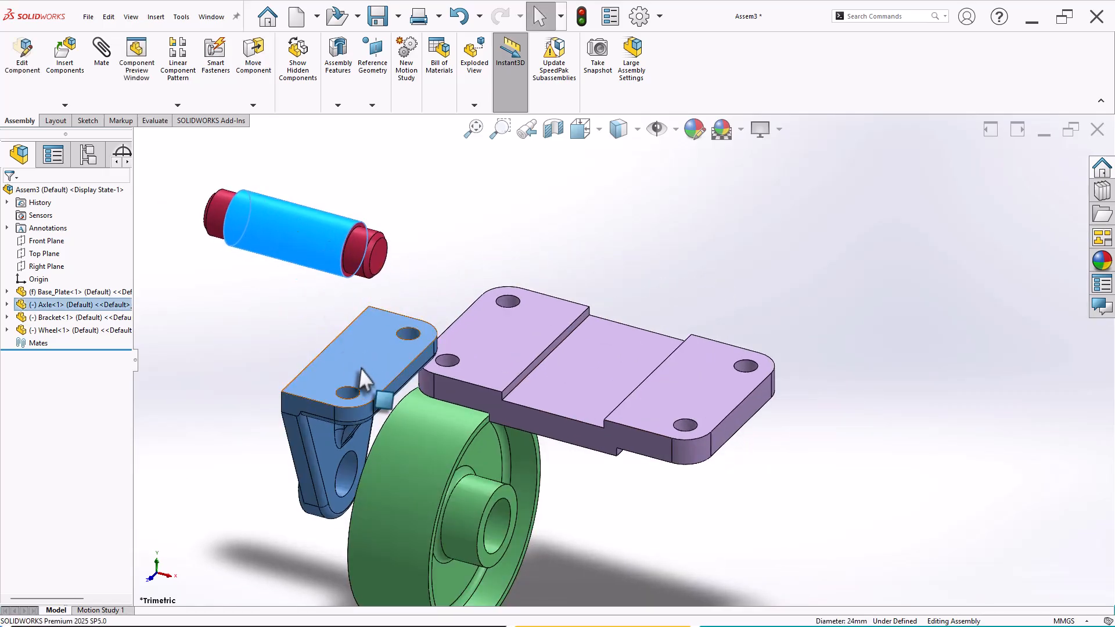
left_click_drag(361, 372, 836, 325)
left_click_drag(469, 590, 232, 482)
left_click_drag(834, 250, 872, 252)
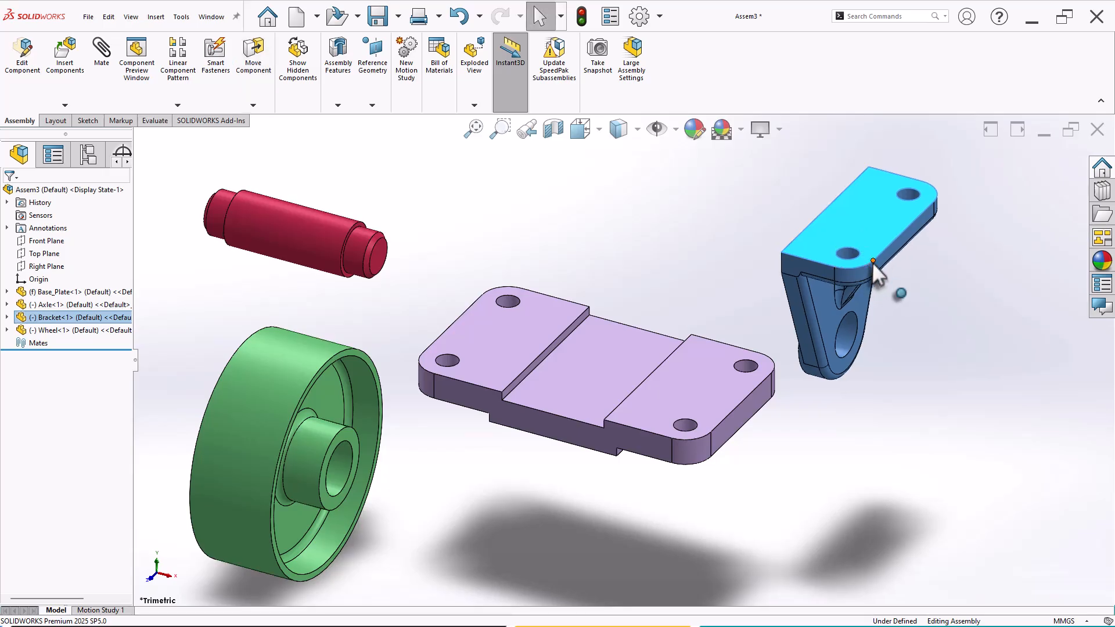
left_click(888, 360)
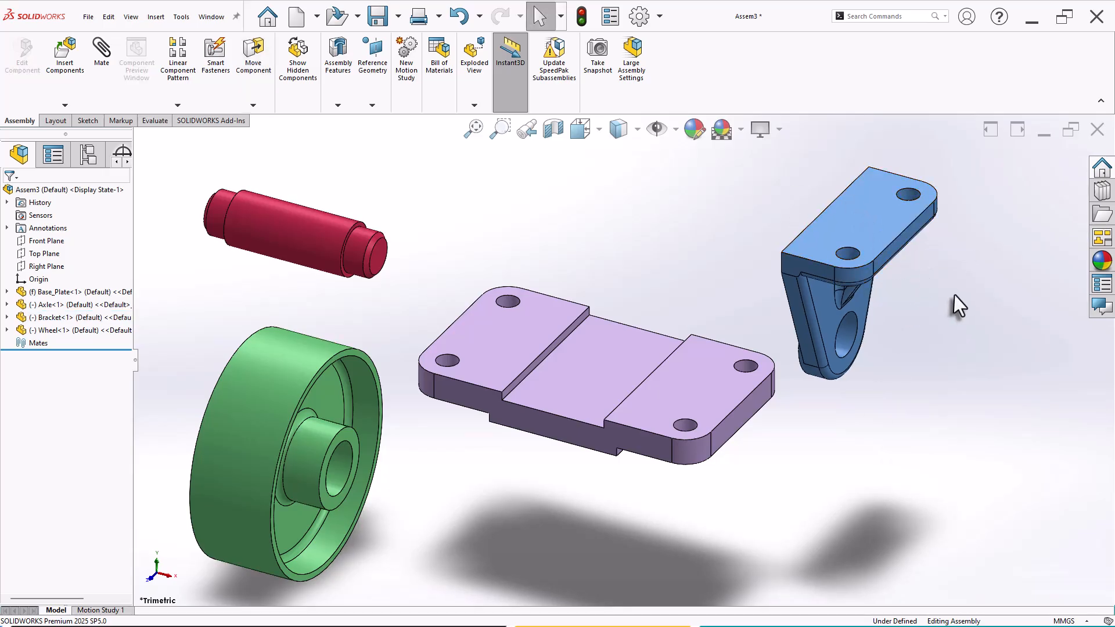
left_click_drag(874, 241, 990, 436, "ctrl")
- Add a coincident mate between the first bracket's top face and the raised underside face at the base plate's near end
left_click(853, 241)
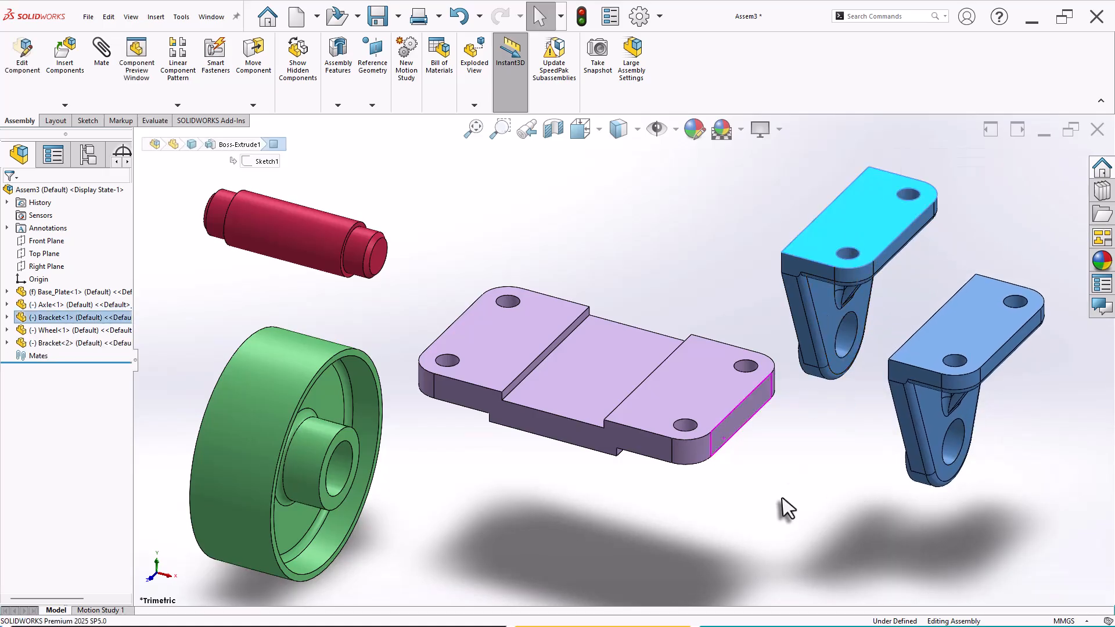
middle_click_drag(779, 508, 803, 300)
left_click(705, 471, "ctrl")
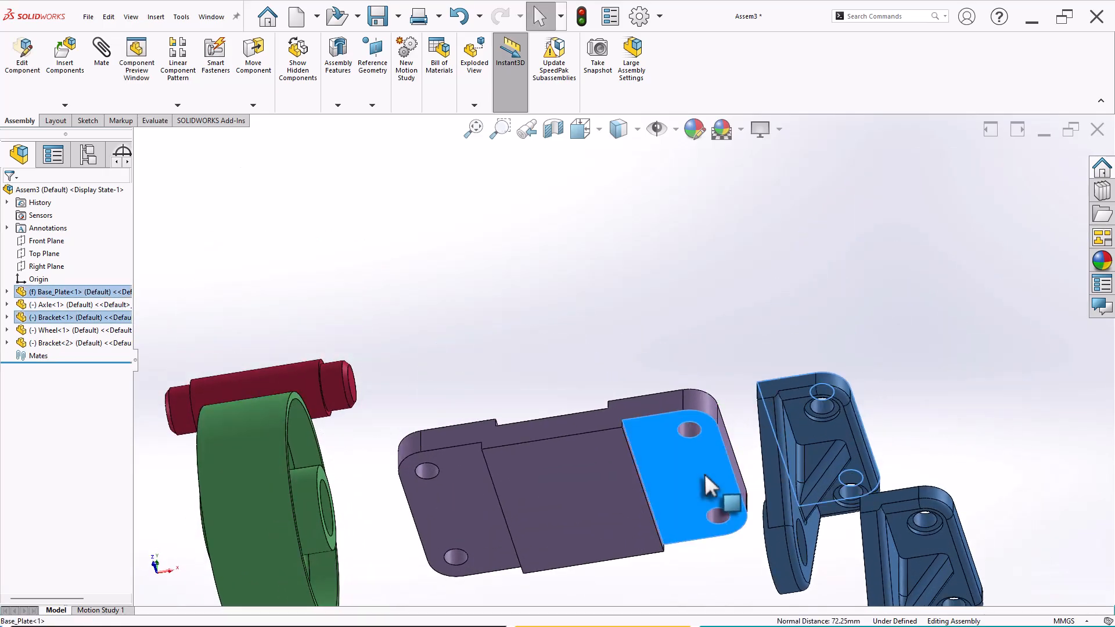
left_click(741, 464)
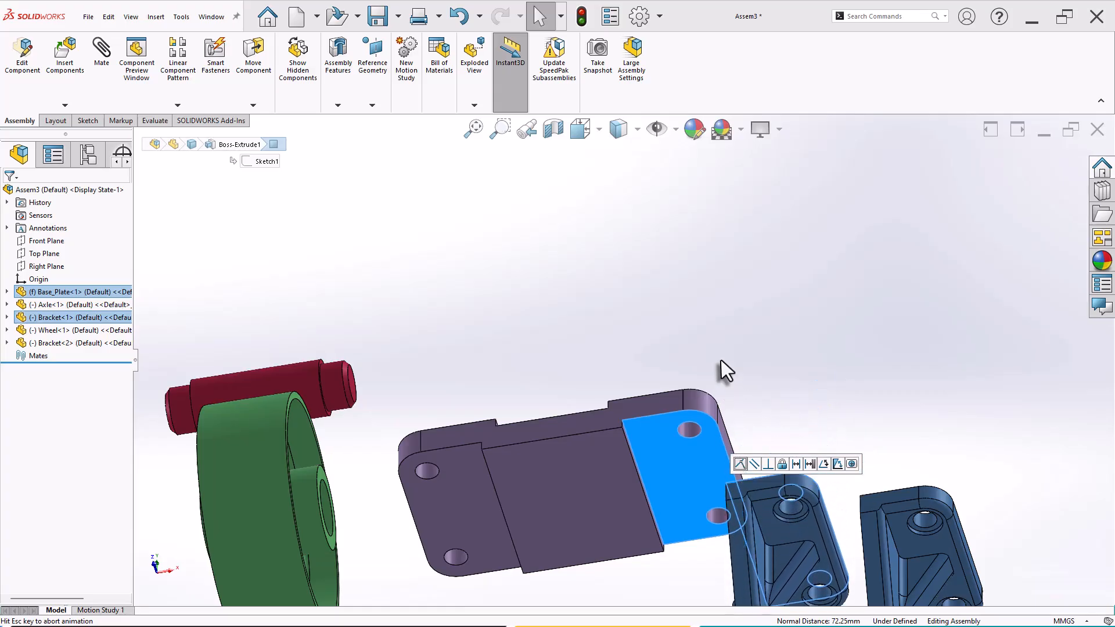
left_click(771, 356)
- Add a concentric mate between the first bracket's front mounting hole and the base plate's adjacent front corner hole
middle_click_drag(771, 346, 778, 437)
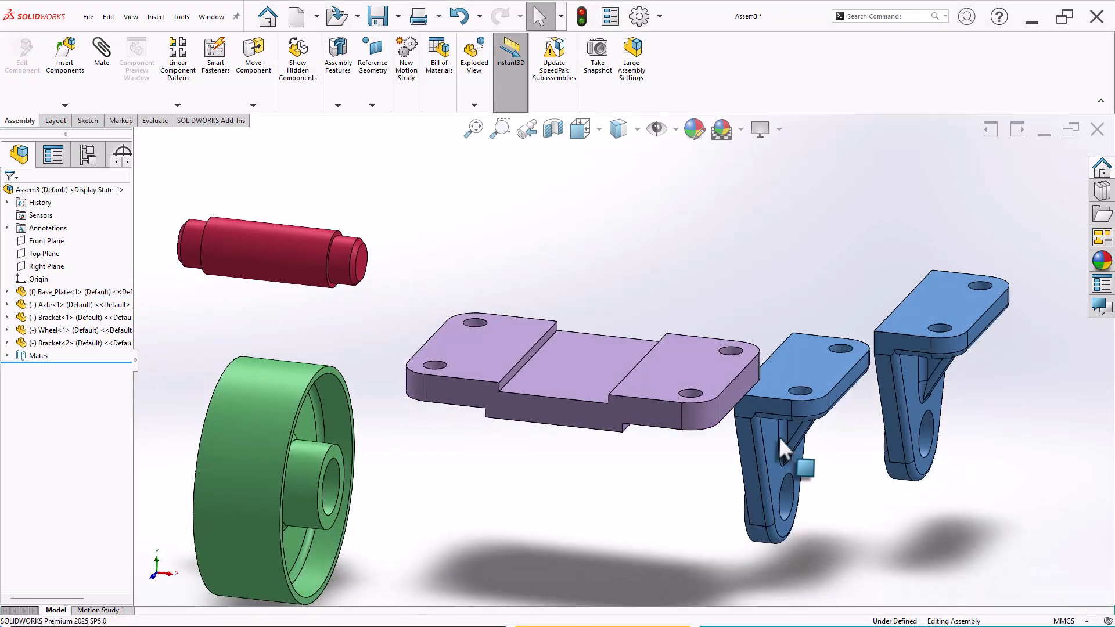
scroll(803, 347, "down", 3)
left_click(778, 413)
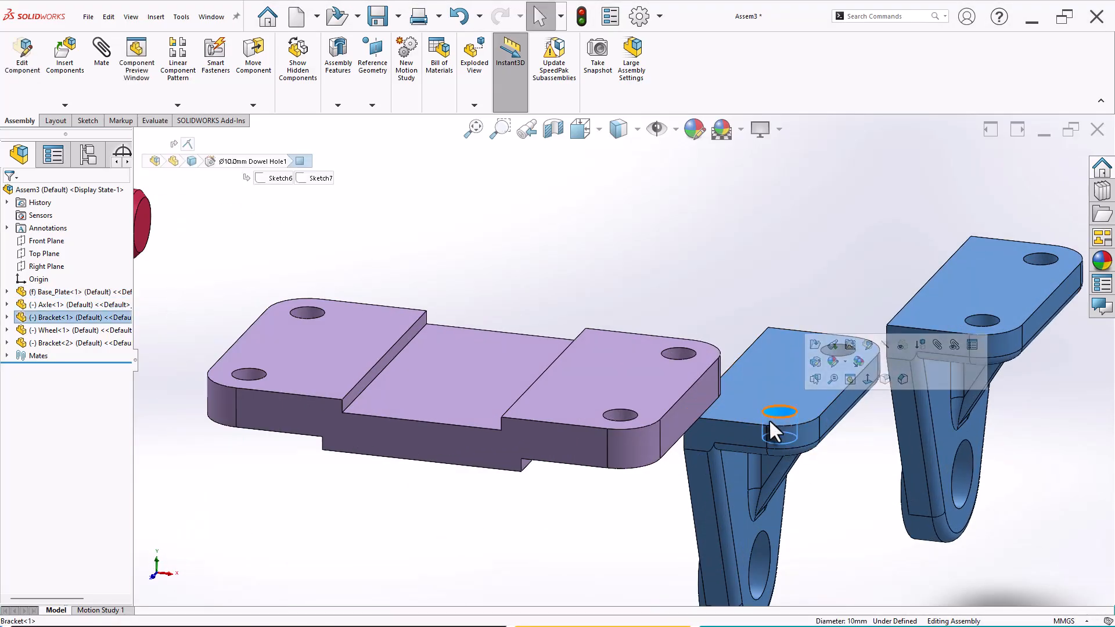
left_click(627, 418)
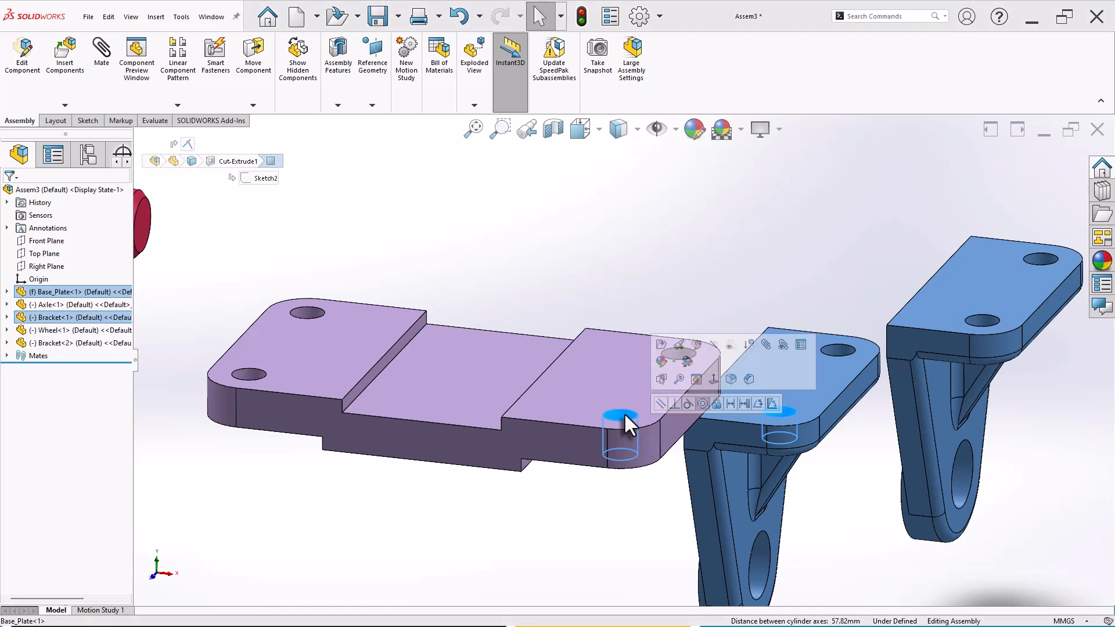
left_click(702, 404)
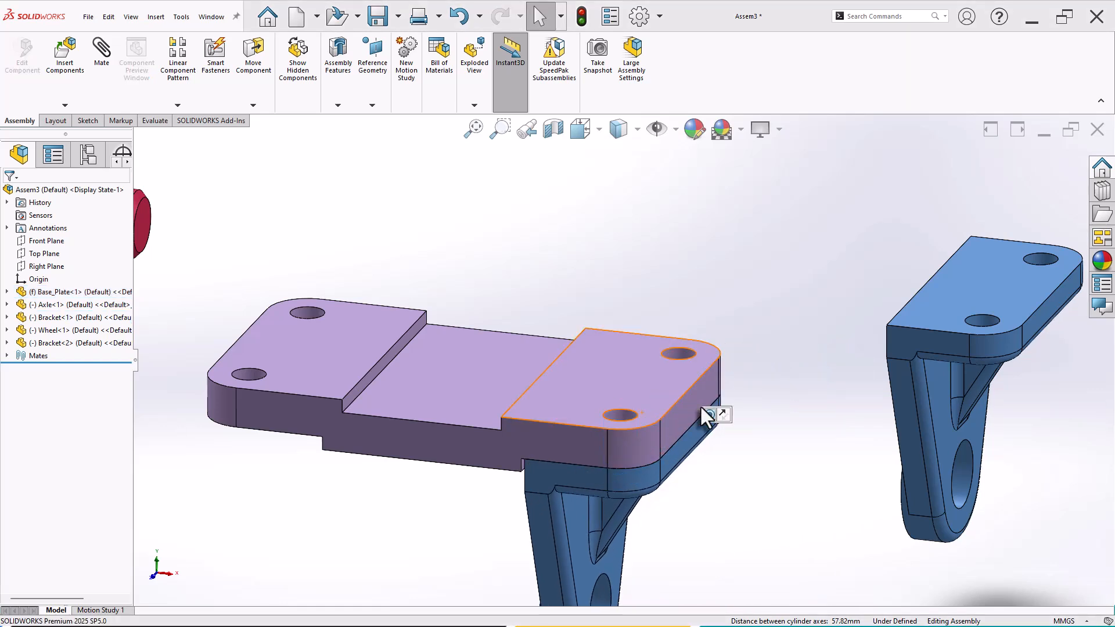
- Swing the first bracket out of line, and mate its second mounting hole concentric with the matching base plate hole
middle_click_drag(702, 525, 706, 493)
scroll(706, 493, "down", 2)
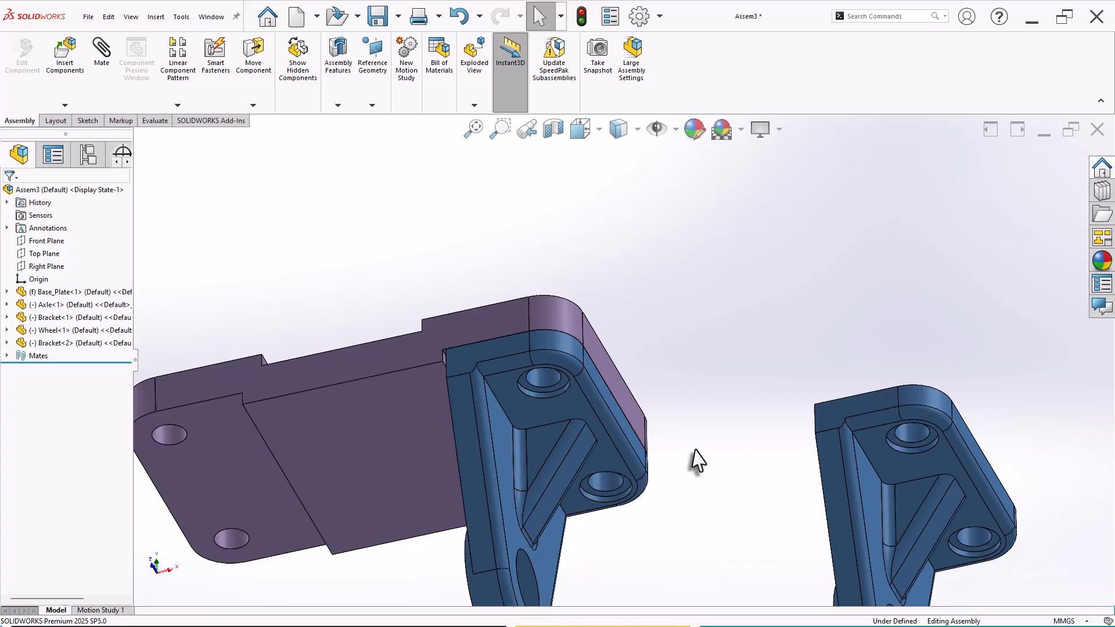
left_click_drag(574, 410, 623, 483)
left_click(670, 315)
middle_click_drag(670, 315, 661, 510)
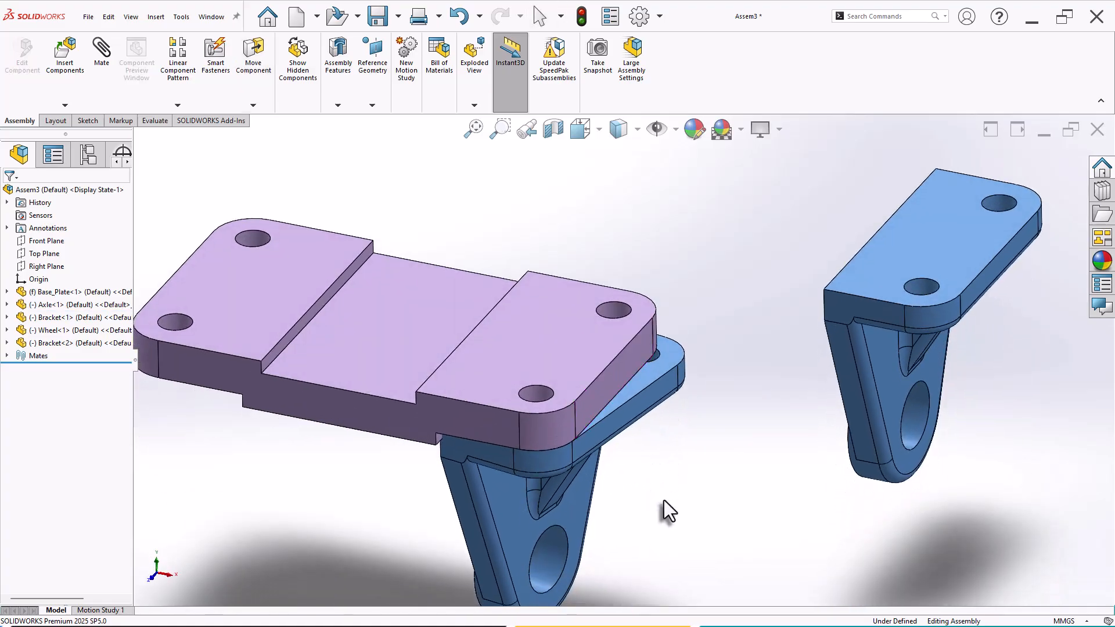
left_click(614, 324)
middle_click_drag(709, 450, 693, 267)
left_click(659, 430, "ctrl")
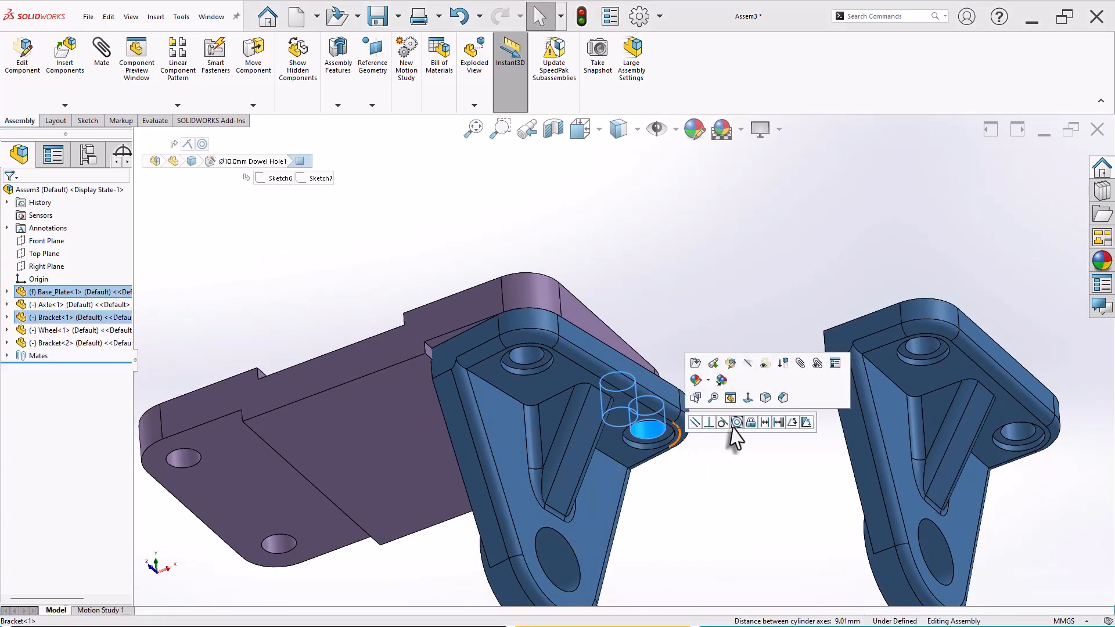
left_click(737, 422)
- Move the second bracket to the opposite end of the base plate and turn it to mirror the first bracket
scroll(813, 476, "up", 5)
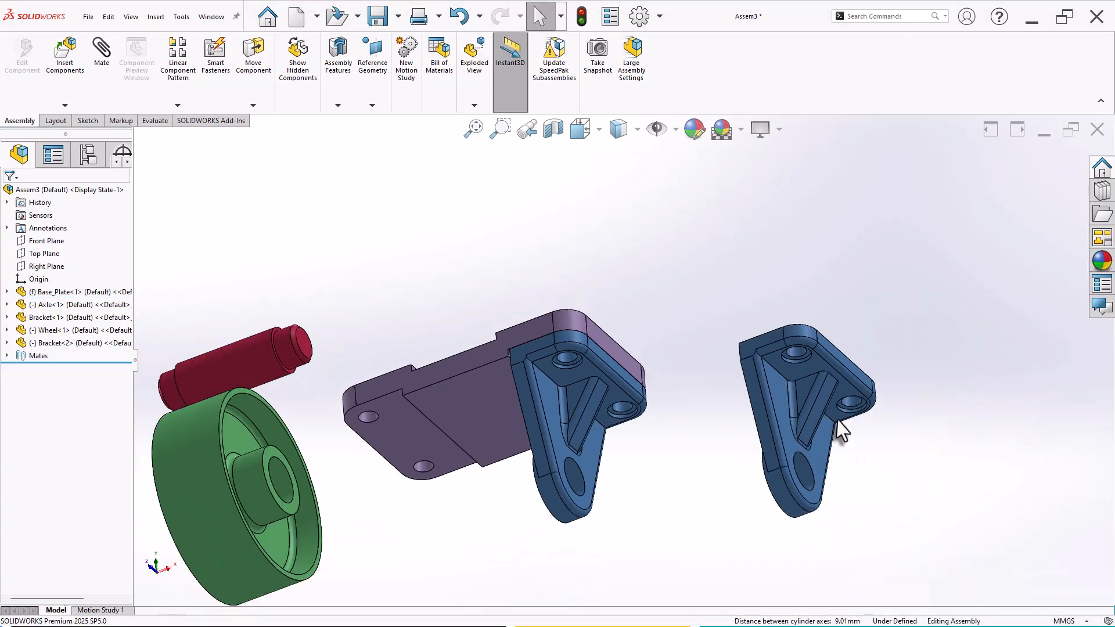
left_click_drag(824, 369, 632, 228)
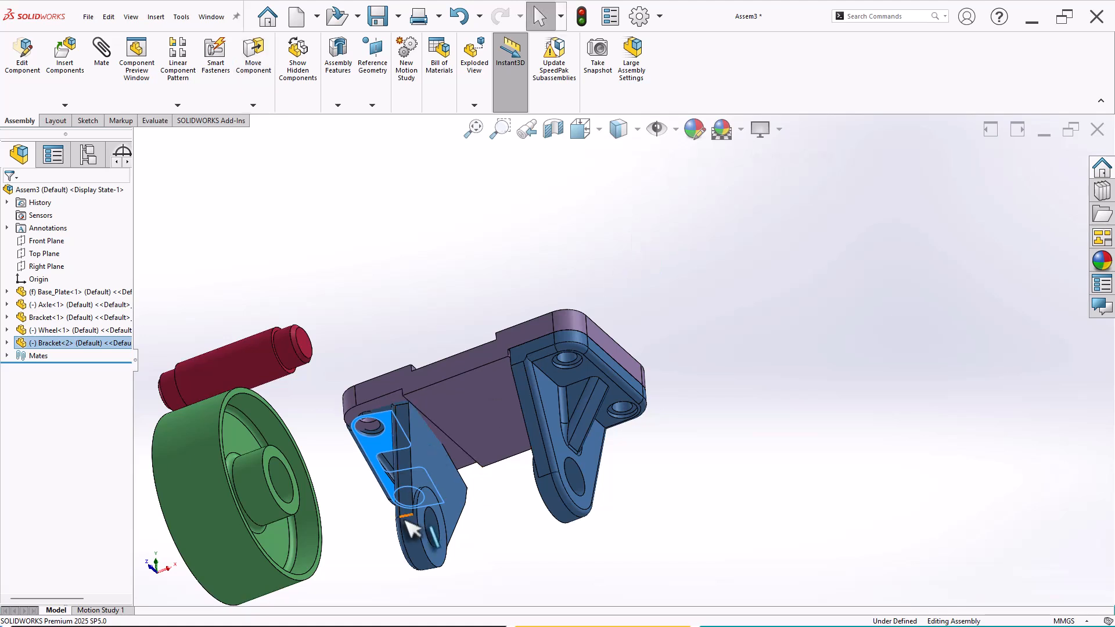
scroll(425, 498, "down", 3)
mouse_move(448, 462)
left_mouse_down()
mouse_move(472, 456)
mouse_move(458, 493)
mouse_move(426, 469)
mouse_move(433, 476)
left_mouse_up()
- Add a coincident mate between the second bracket's top face and the base plate's underside at the free end
left_click(438, 377)
middle_click_drag(571, 487, 503, 461)
left_click(290, 388, "ctrl")
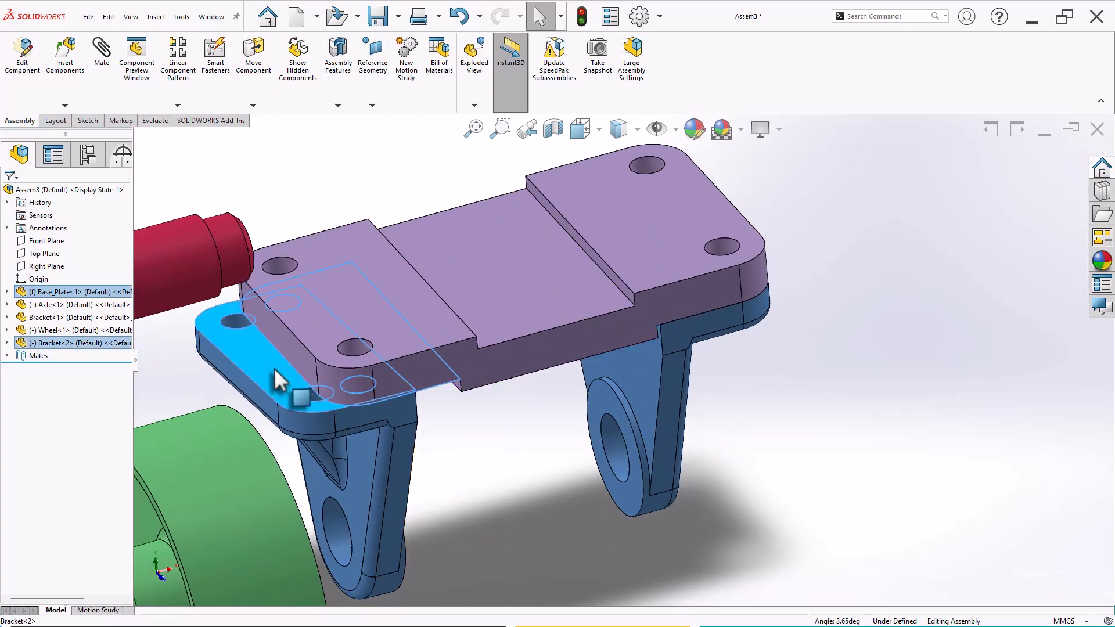
left_click(309, 357)
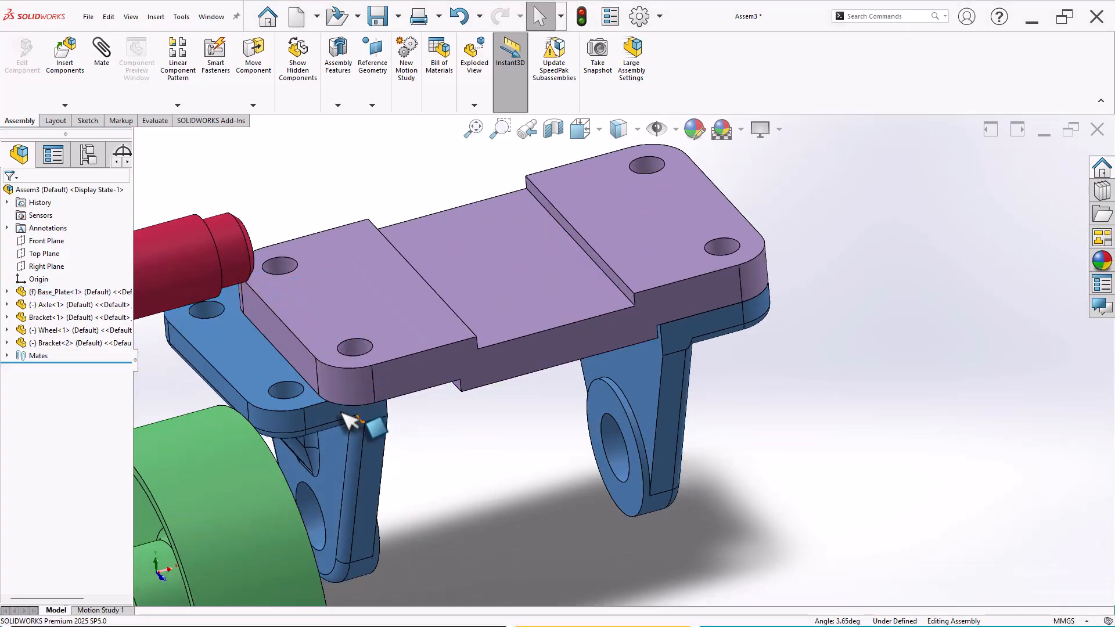
- Add a concentric mate between one mounting hole of the second bracket and the corresponding base plate corner hole
left_click(291, 389)
left_click(358, 348, "ctrl")
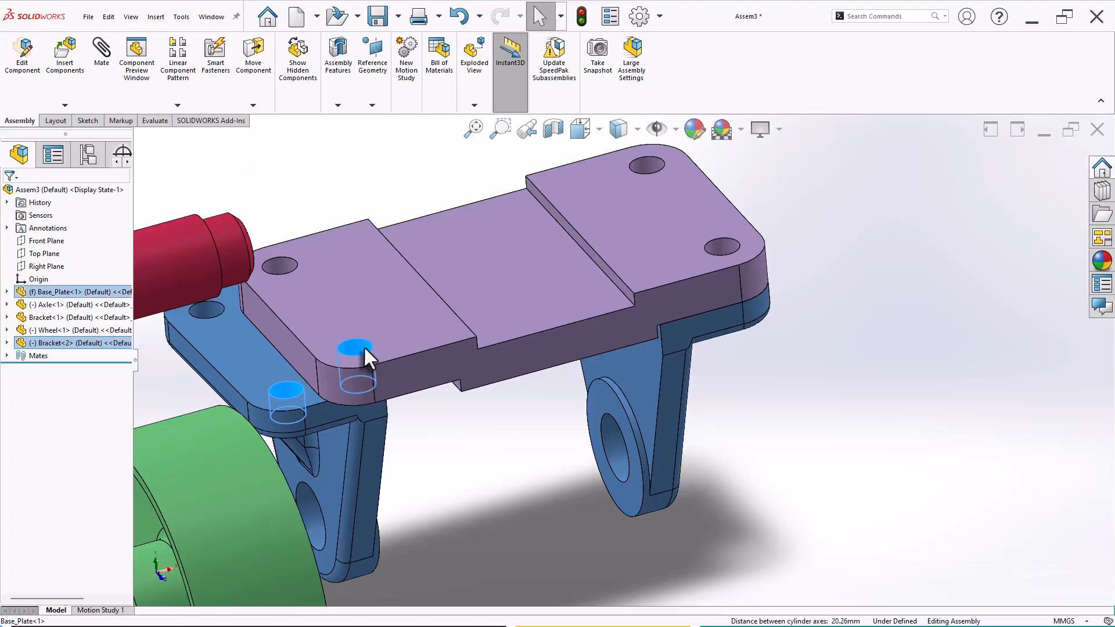
left_click(439, 337)
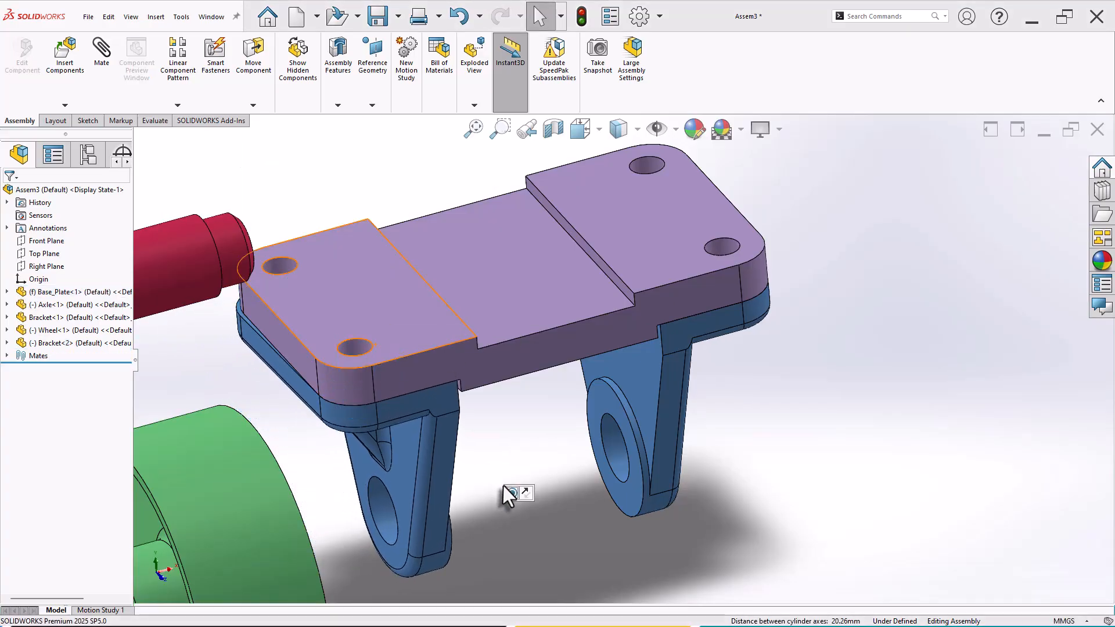
- Mate the second bracket's remaining mounting hole concentric with its base plate hole, flipping the mate alignment so the bracket hangs below
left_click_drag(260, 343, 232, 371)
left_click(232, 322)
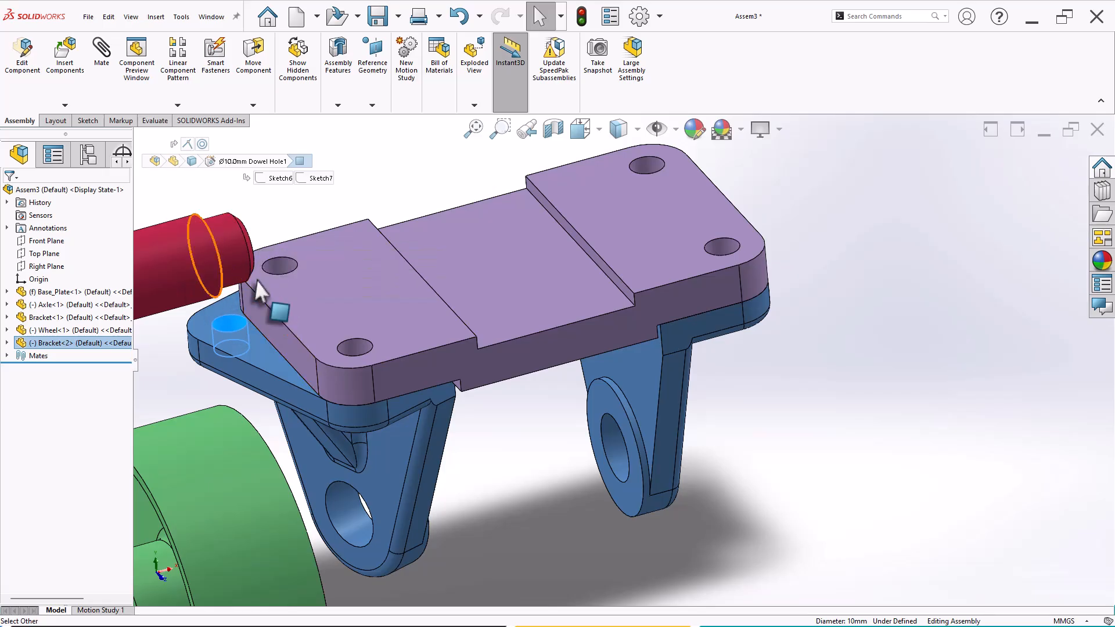
left_click(283, 264, "ctrl")
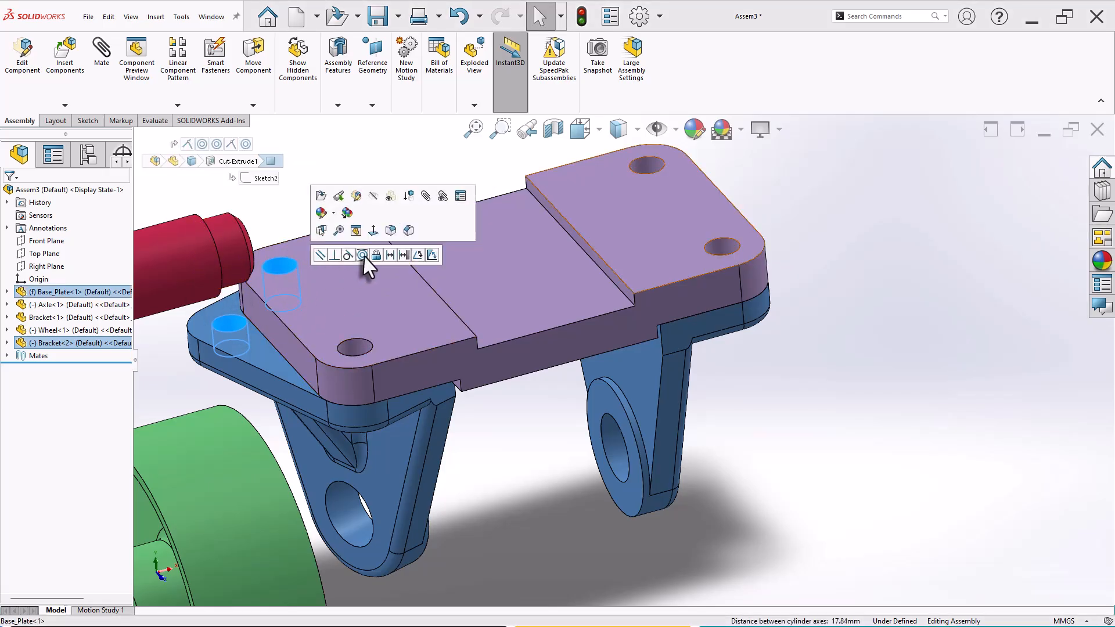
left_click(363, 256)
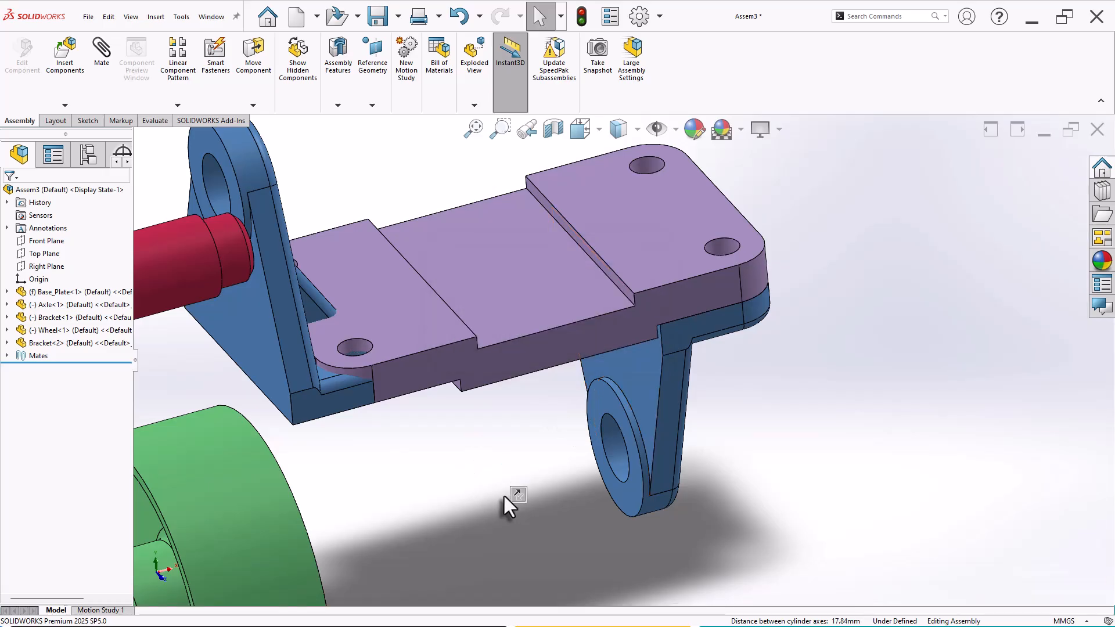
left_click(521, 499)
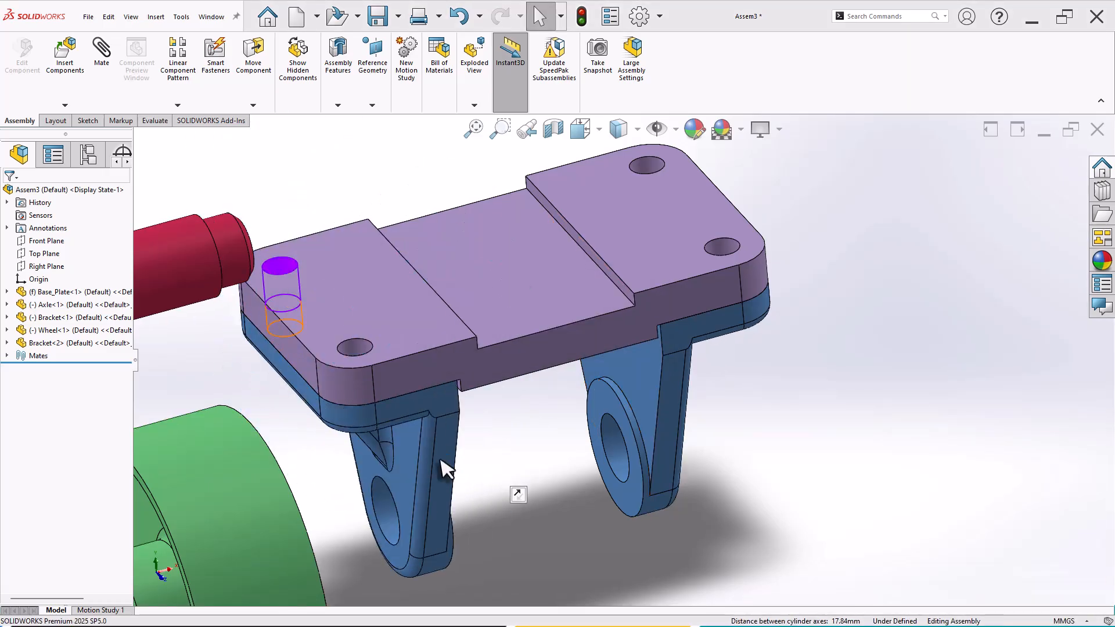
- Add a concentric mate between the axle's middle cylinder and the second bracket's bore, and slide the axle partway through it
scroll(442, 467, "up", 1)
middle_click_drag(441, 468, 598, 223)
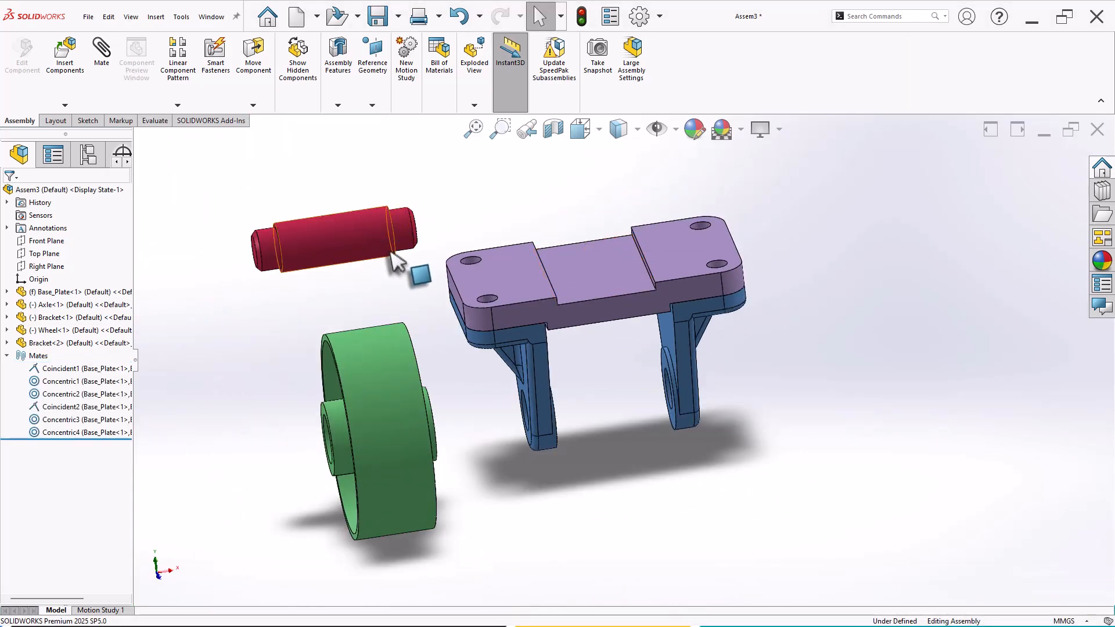
left_click(332, 239)
middle_click_drag(480, 450, 505, 414)
left_click(499, 406, "ctrl")
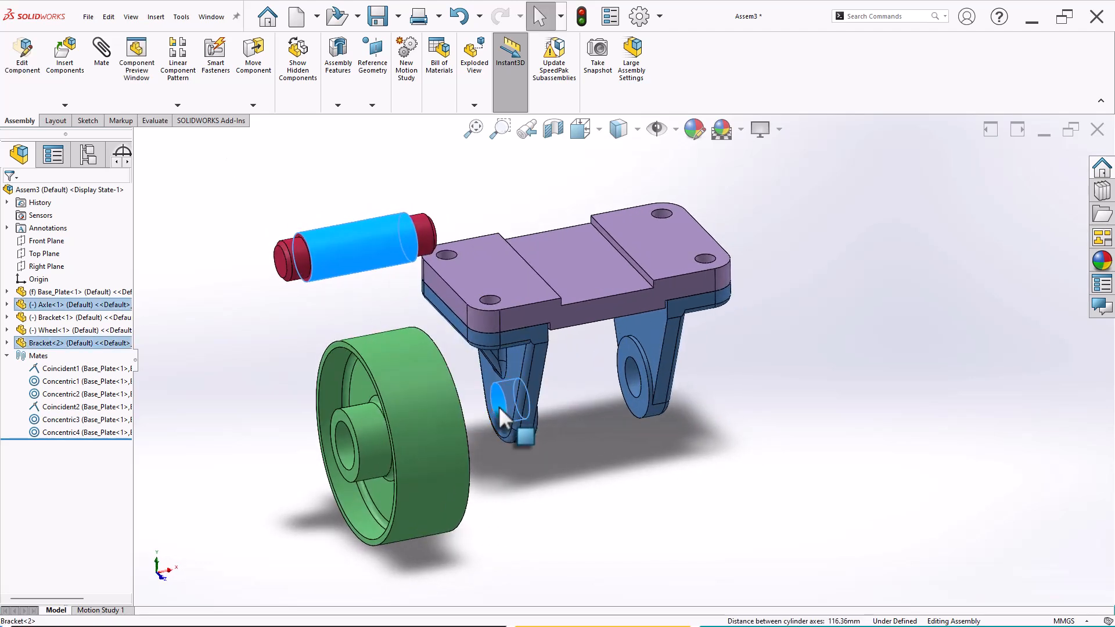
left_click(575, 395)
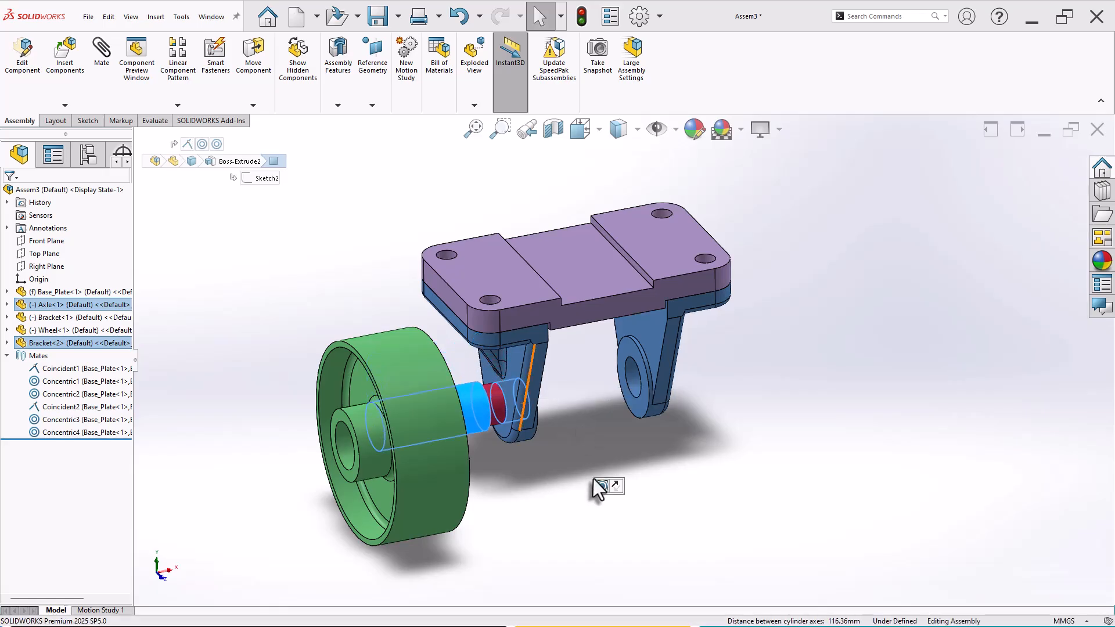
left_click_drag(483, 414, 527, 410)
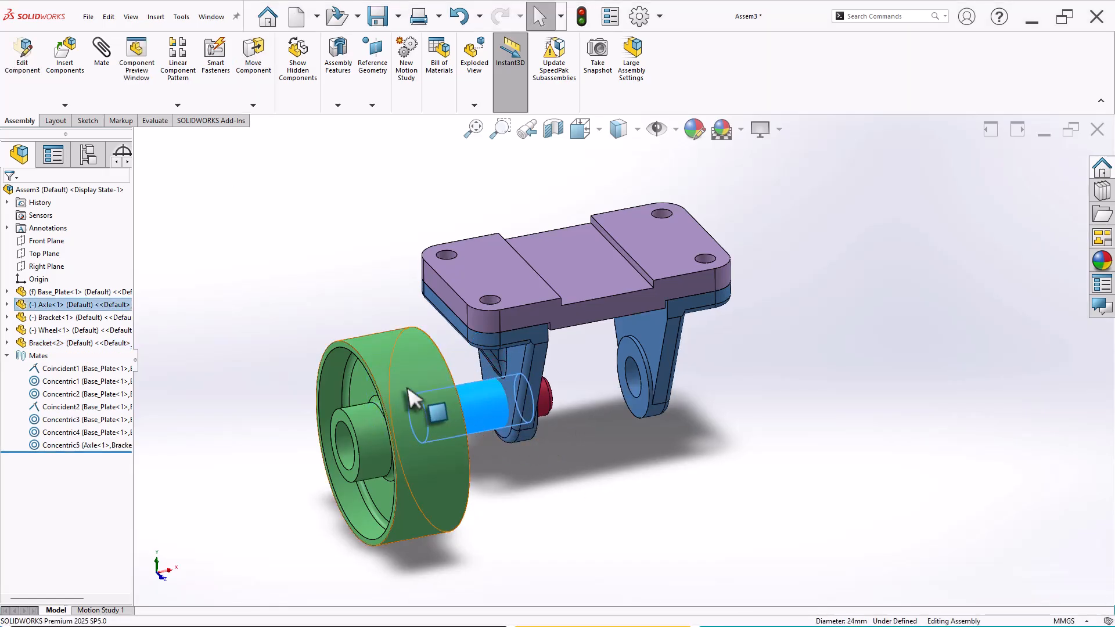
- Move the wheel clear of the brackets and slide the axle back out of the bracket bore
left_click_drag(445, 426, 311, 336)
left_click_drag(481, 412, 416, 437)
left_click_drag(323, 393, 284, 343)
left_click(416, 494)
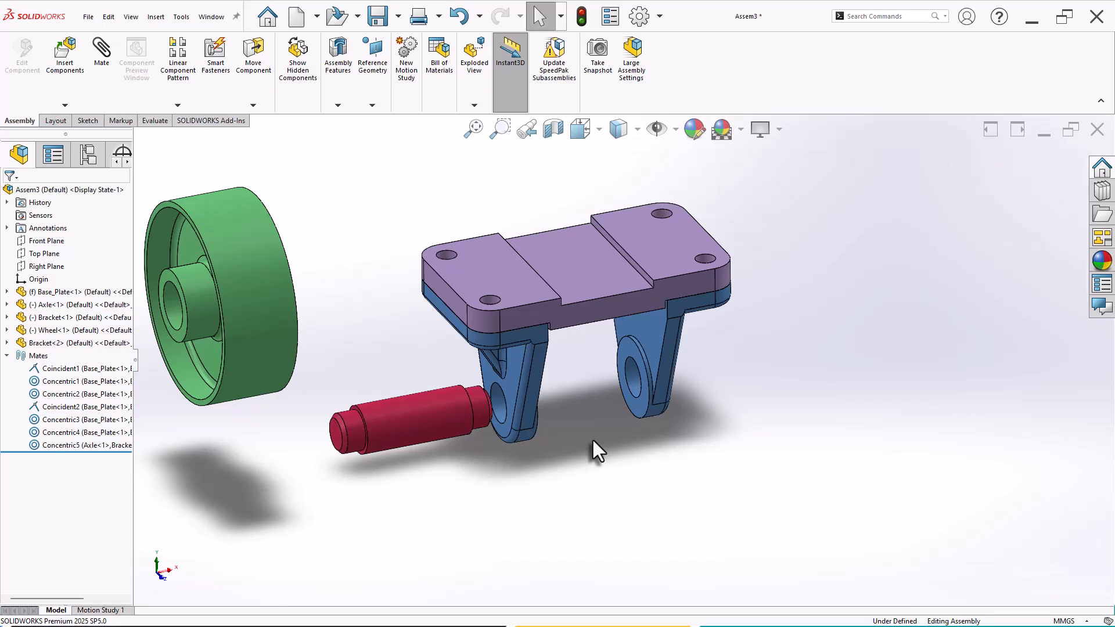
- Add a centered width mate between the inner boss faces of both brackets and the two shoulder faces of the axle
left_click(109, 57)
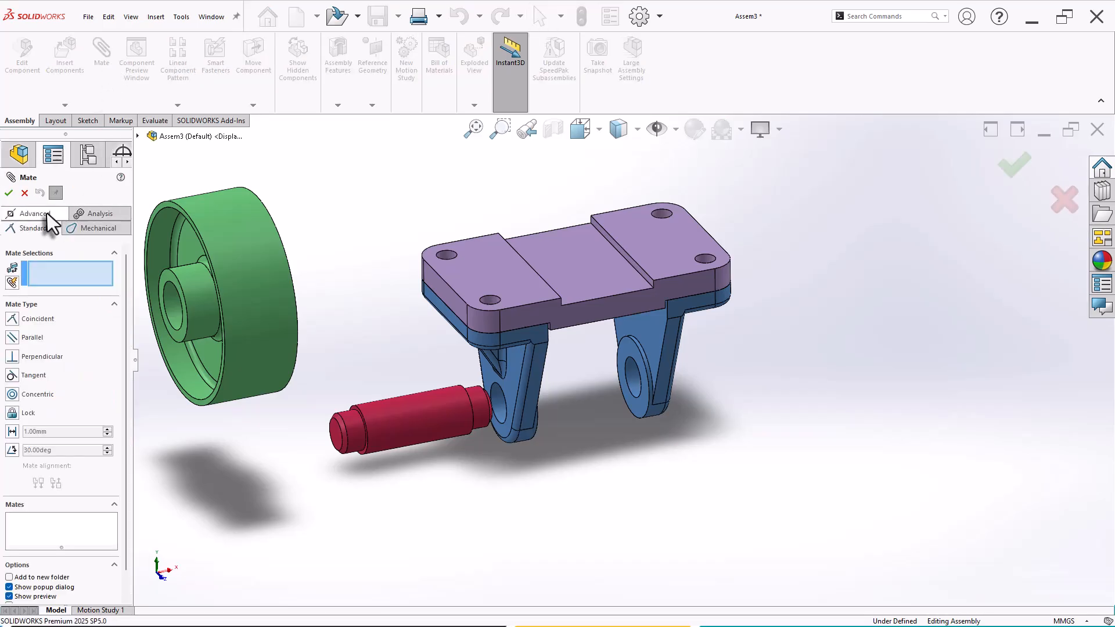
left_click(47, 213)
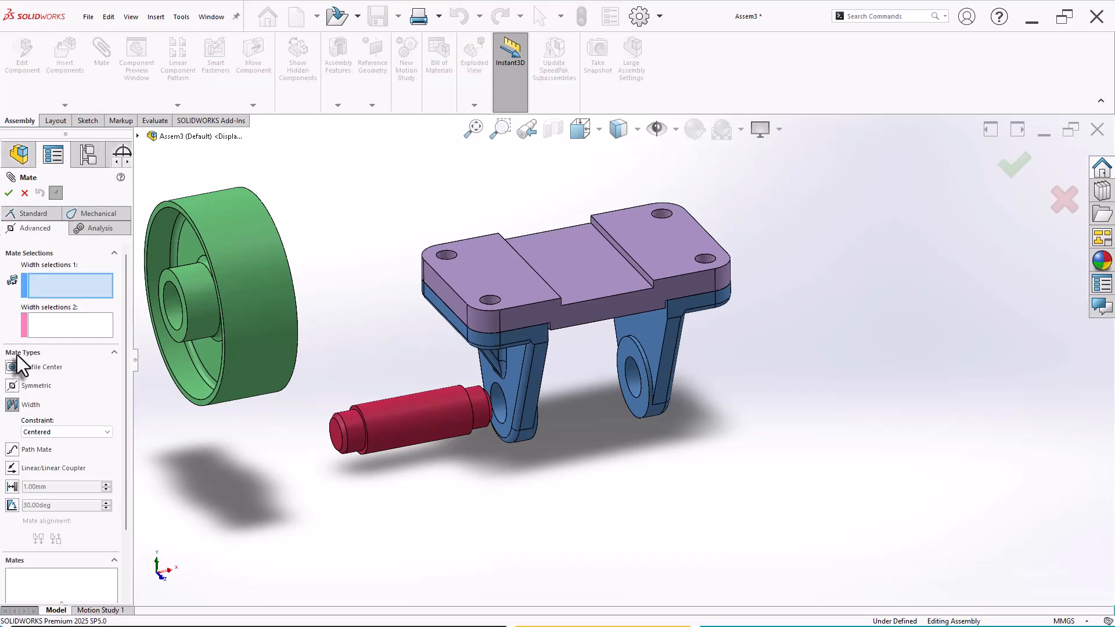
middle_click_drag(528, 510, 540, 441)
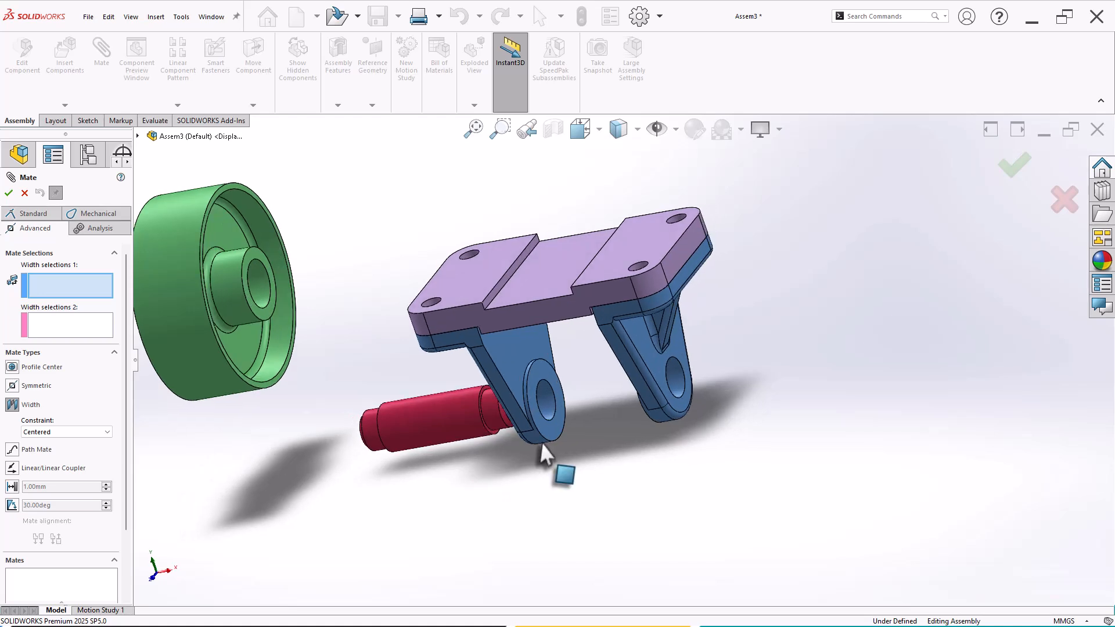
left_click(547, 434)
middle_click_drag(590, 535, 651, 445)
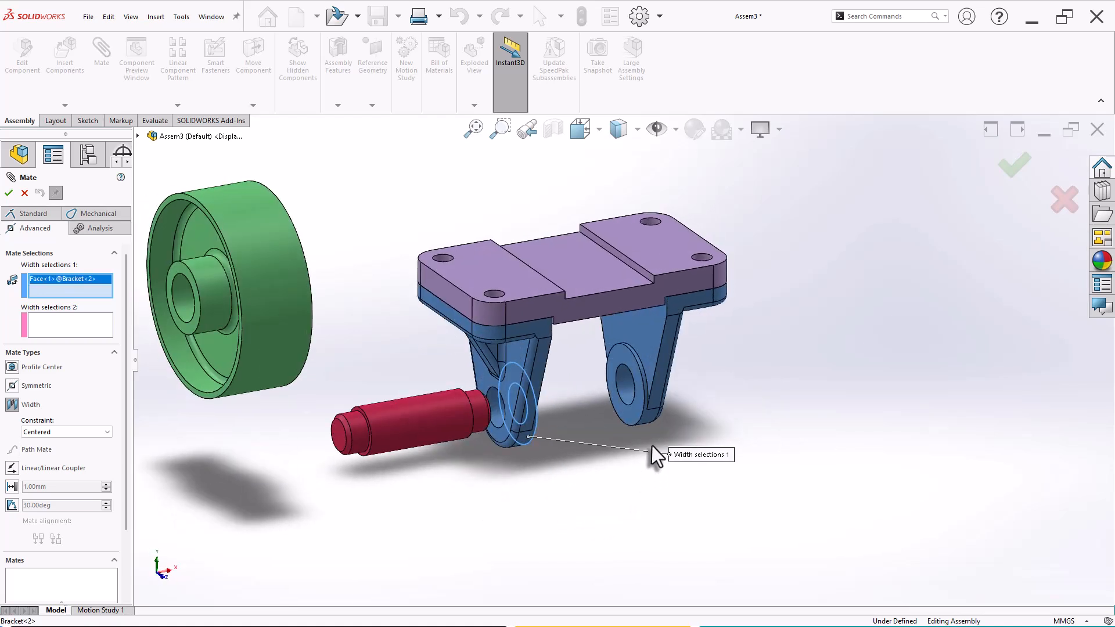
left_click(636, 416)
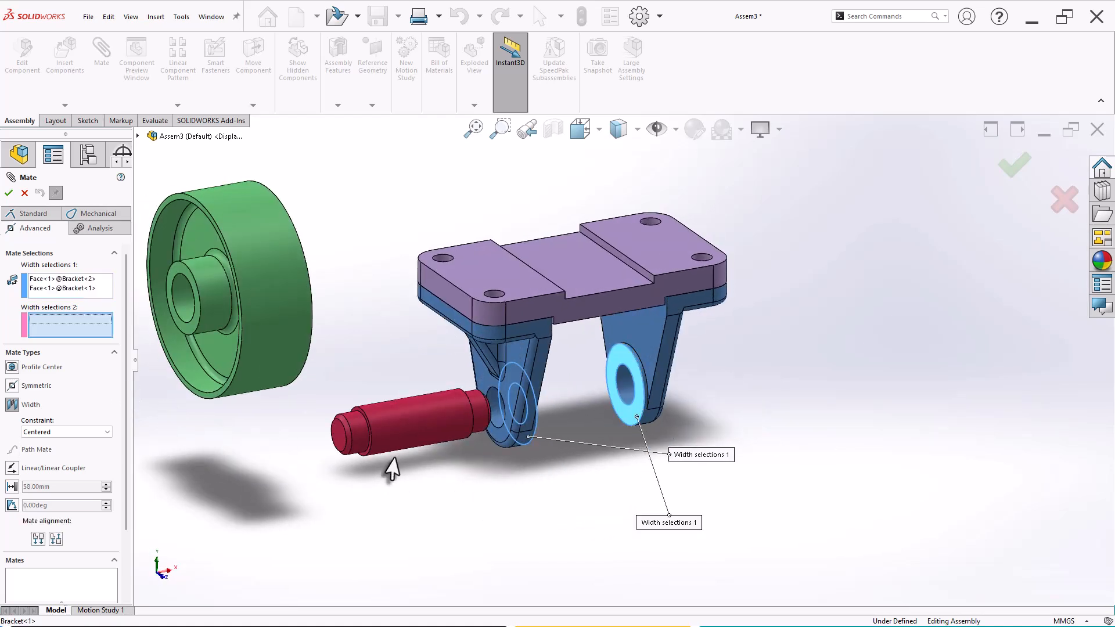
scroll(349, 412, "down", 5)
left_click(403, 365)
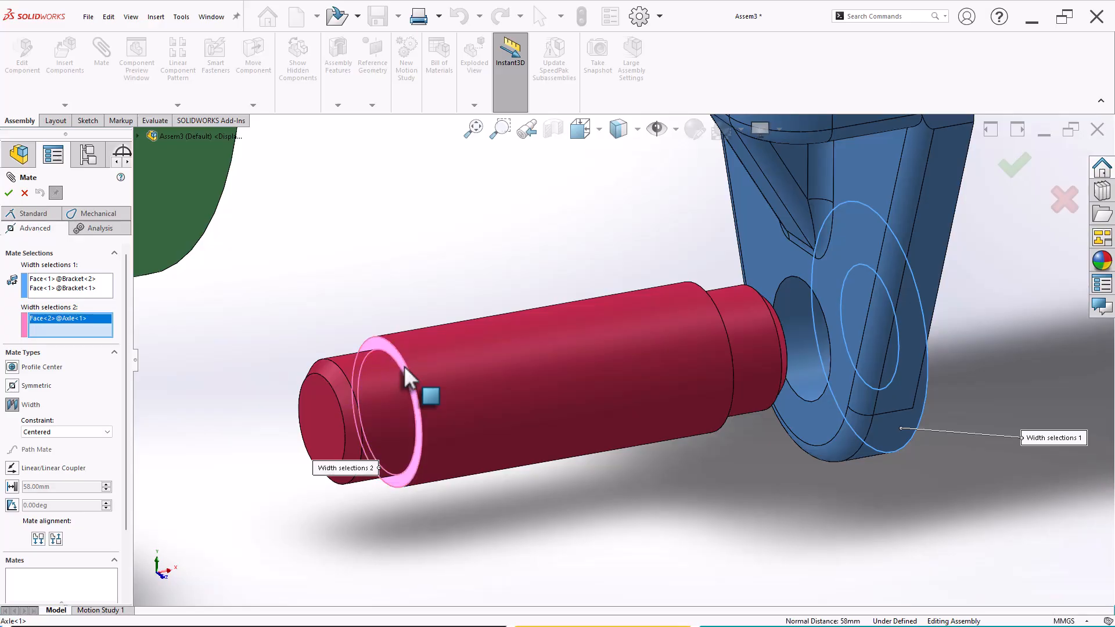
middle_click_drag(665, 488, 699, 468)
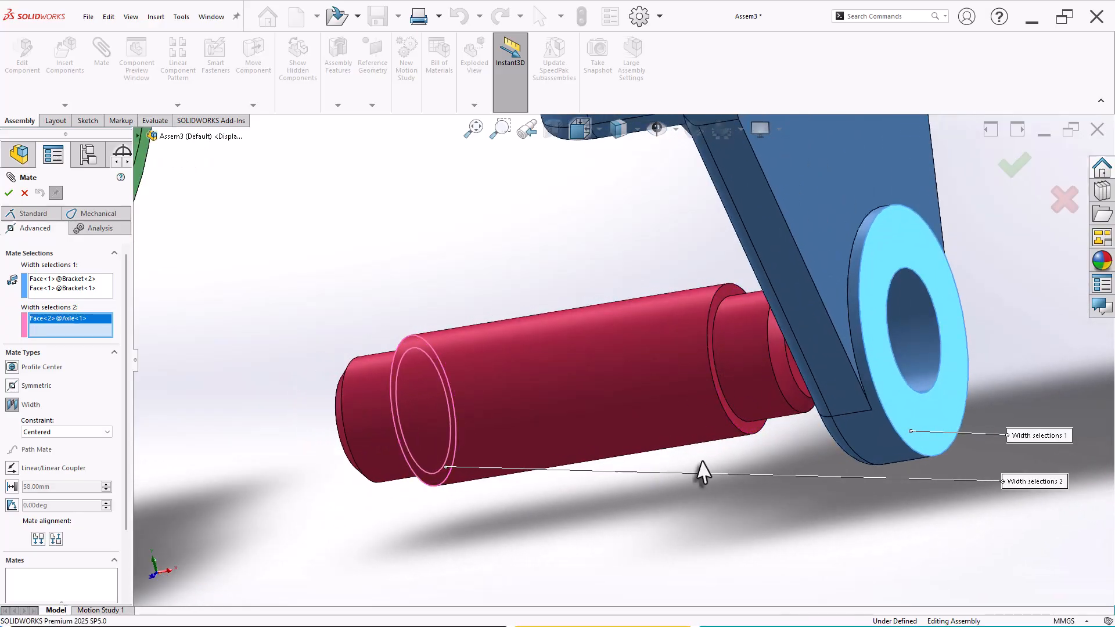
left_click(753, 443)
right_click(803, 507)
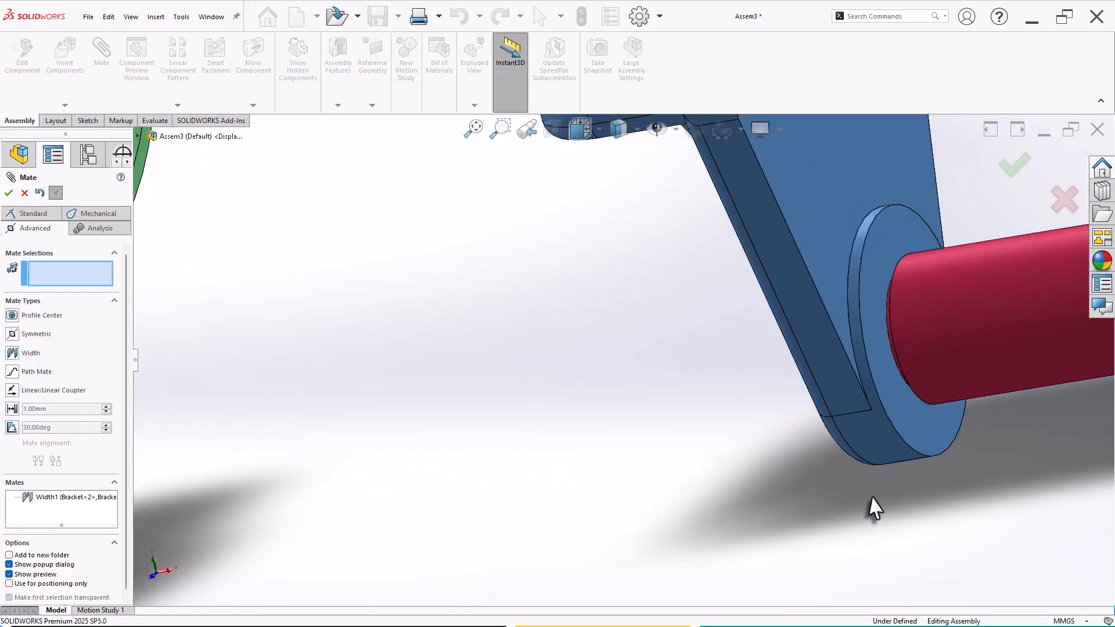
scroll(906, 459, "up", 5)
middle_click_drag(935, 410, 725, 356)
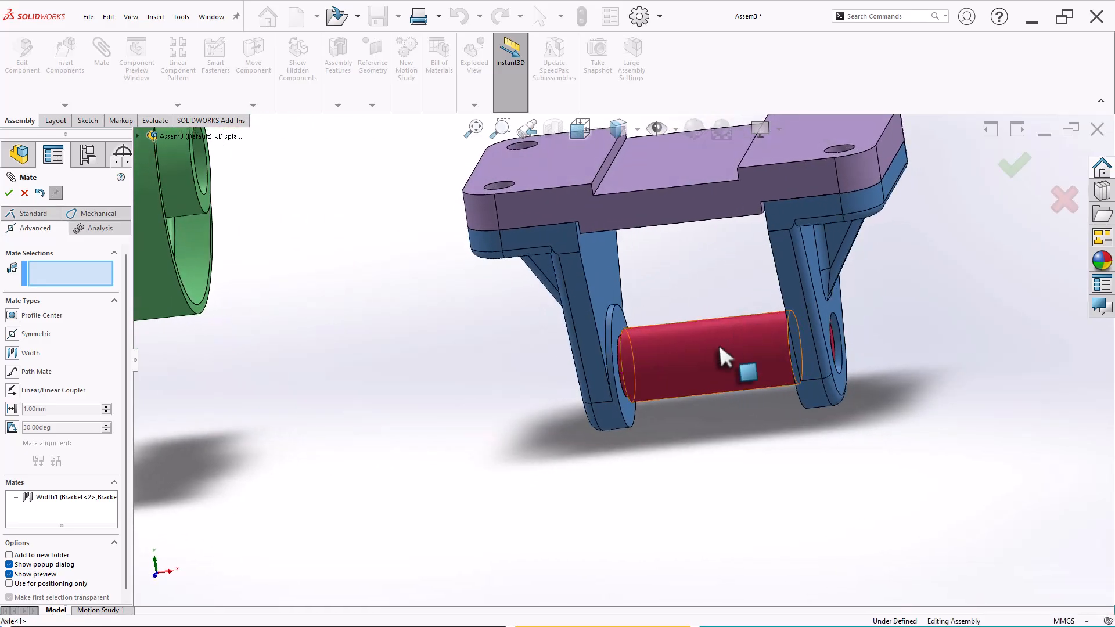
scroll(453, 374, "up", 3)
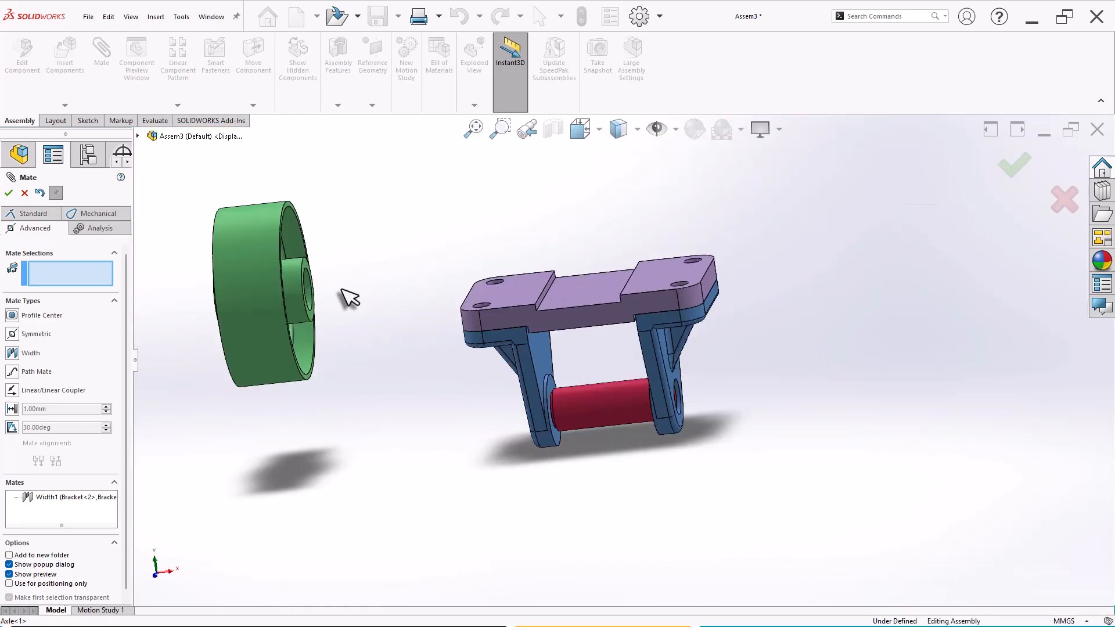
left_click(313, 302)
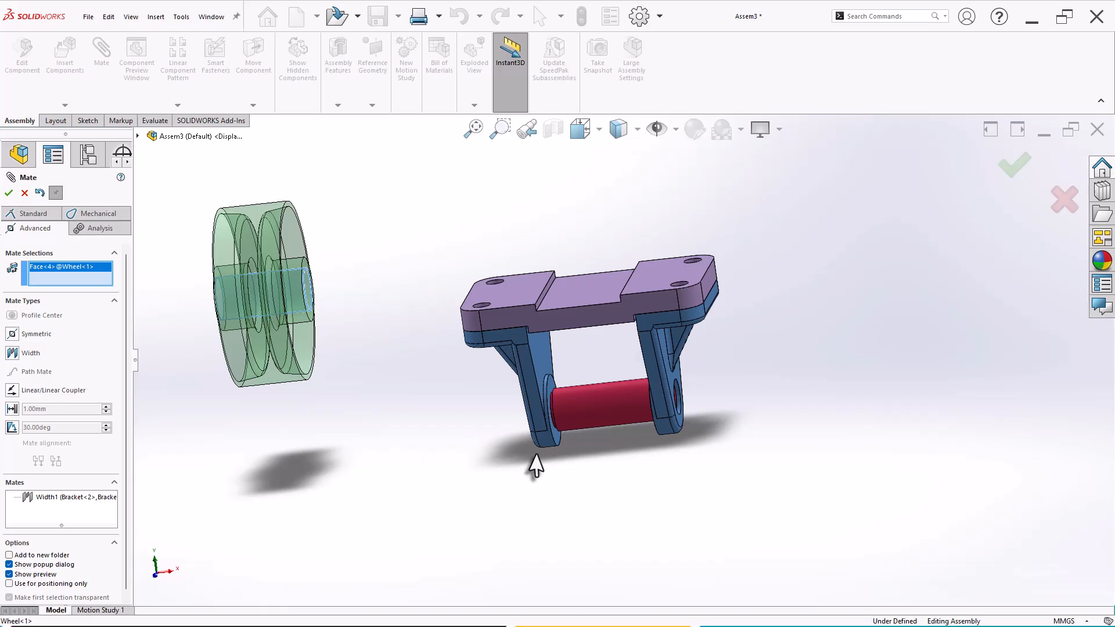
left_click(601, 407)
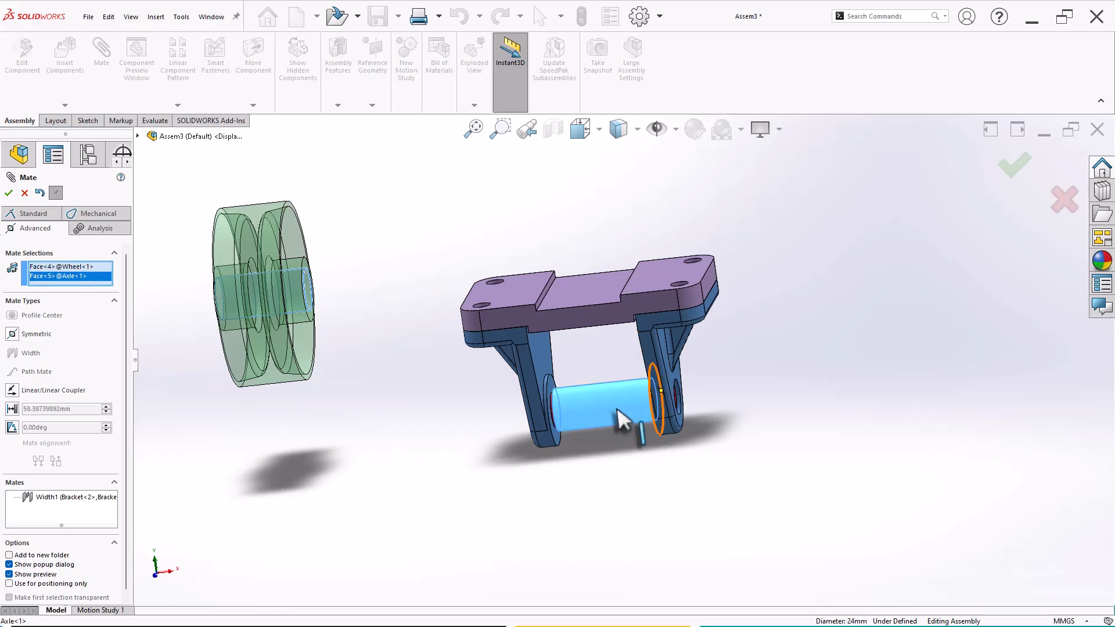
left_click(24, 193)
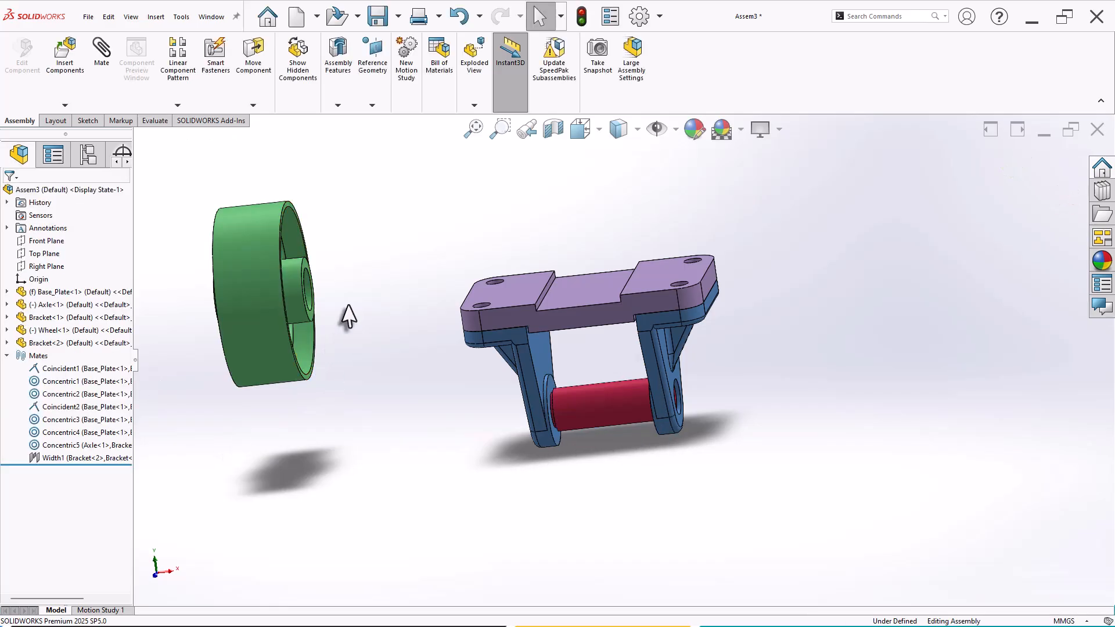
- Add a concentric mate between the wheel's bore and the axle's middle cylinder, and slide the wheel outward clear of the brackets
middle_click_drag(347, 307, 317, 295)
left_click(317, 294)
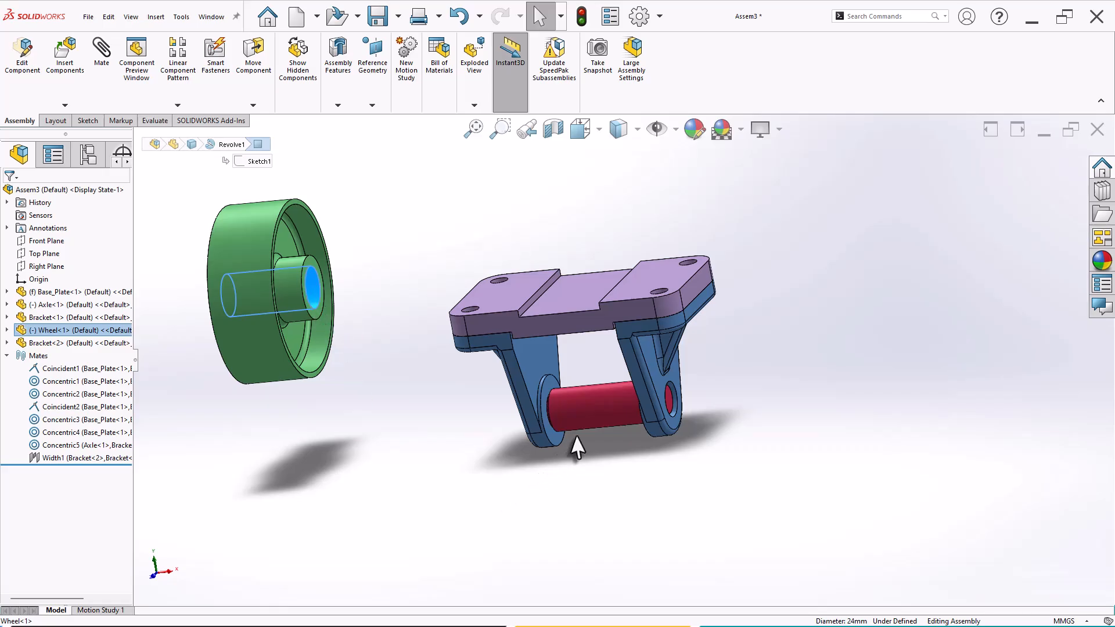
left_click(586, 409, "ctrl")
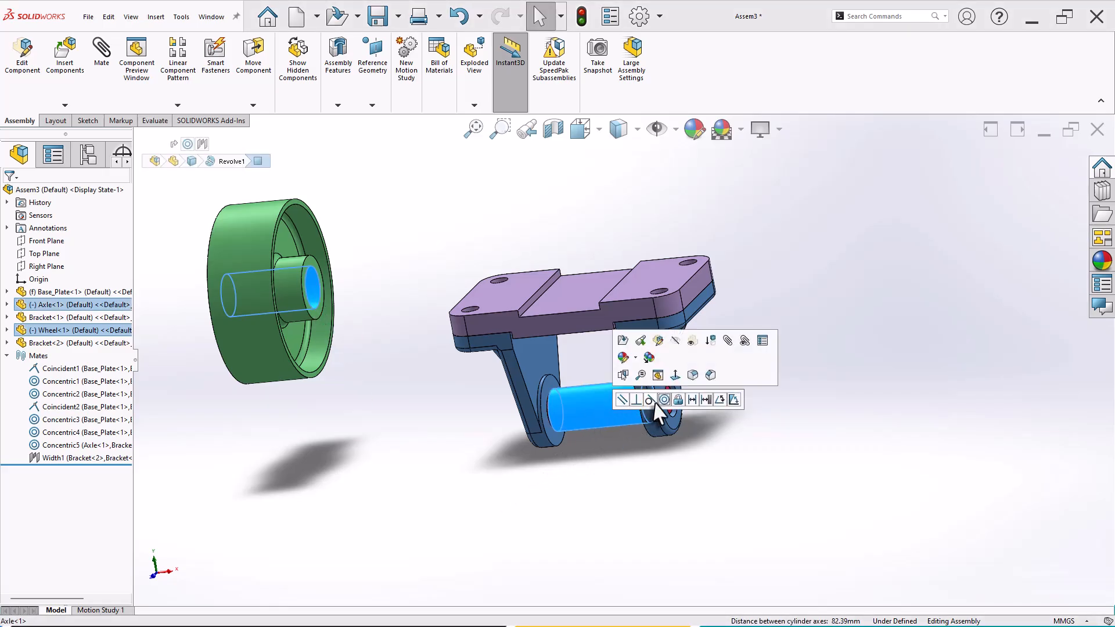
left_click(663, 400)
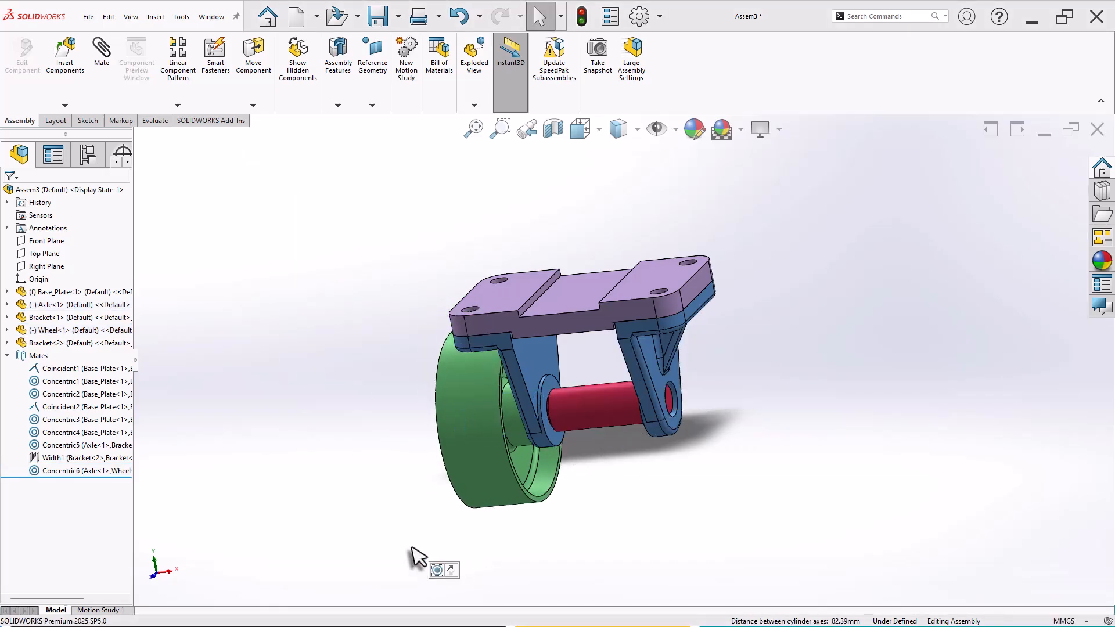
middle_click_drag(418, 553, 482, 420)
left_click_drag(482, 419, 386, 423)
key("Escape")
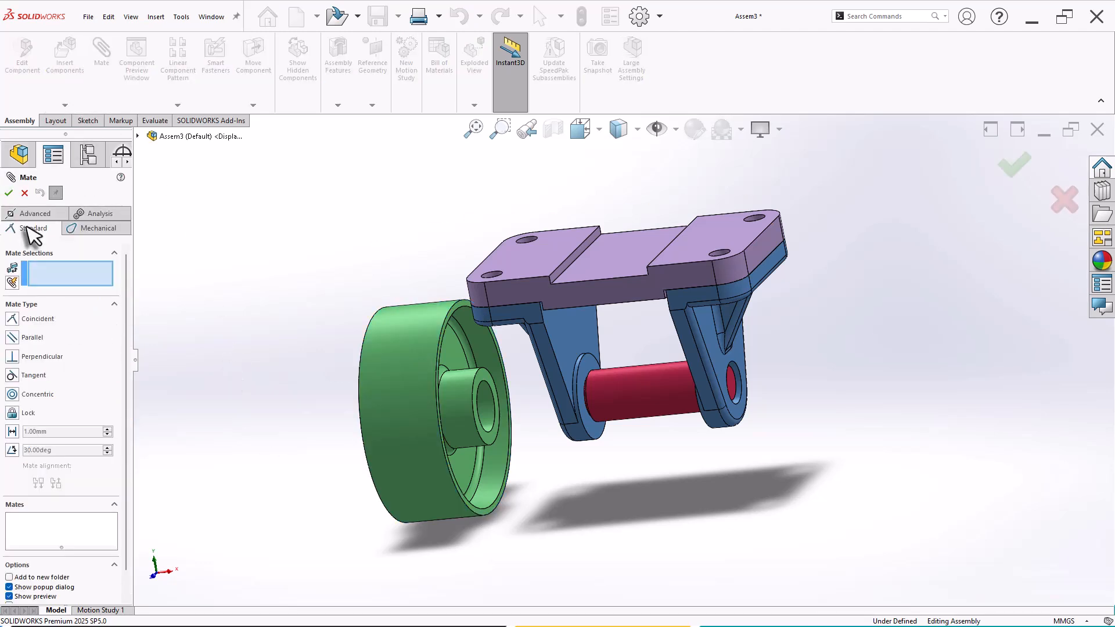
- Add a centered width mate between the inner boss faces of both brackets and the two end faces of the wheel hub
left_click(27, 214)
left_click(16, 355)
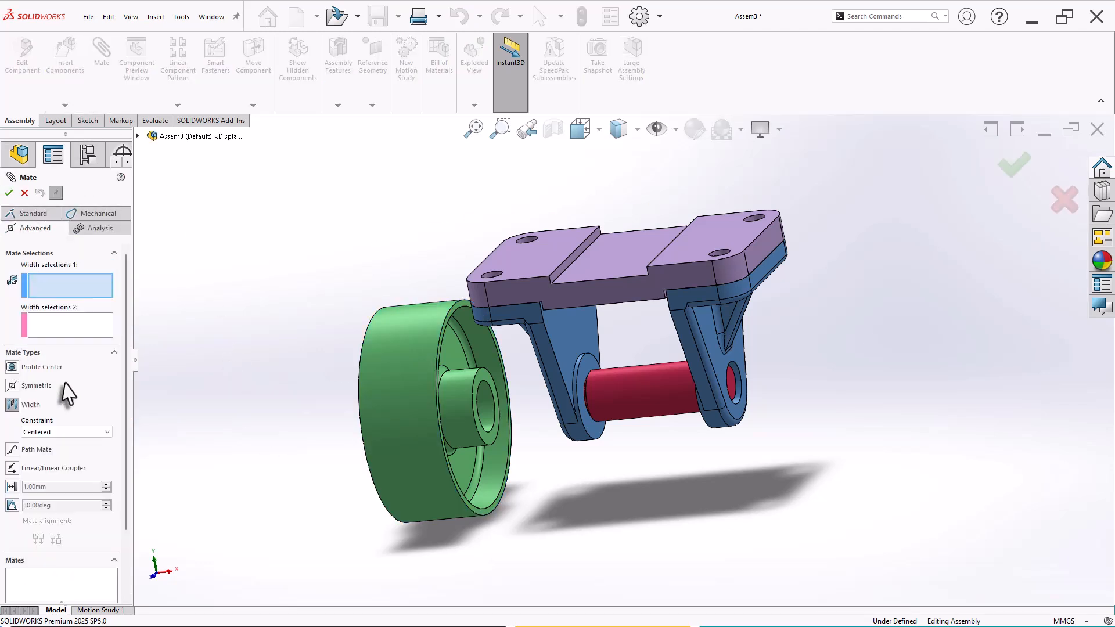
left_click(595, 442)
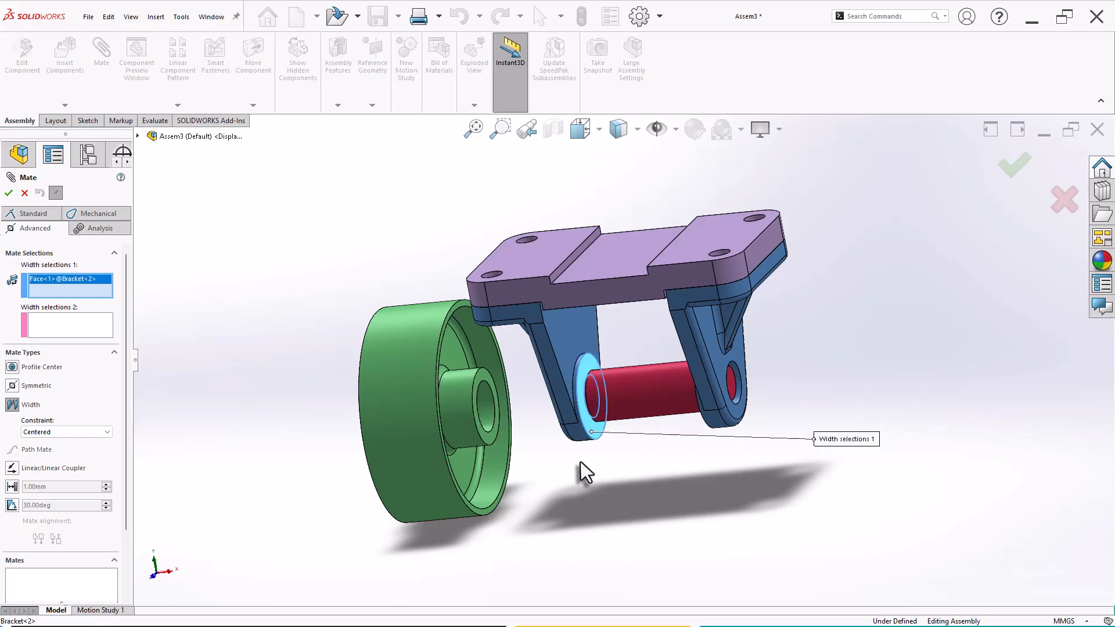
middle_click_drag(580, 462, 715, 455)
left_click(699, 414)
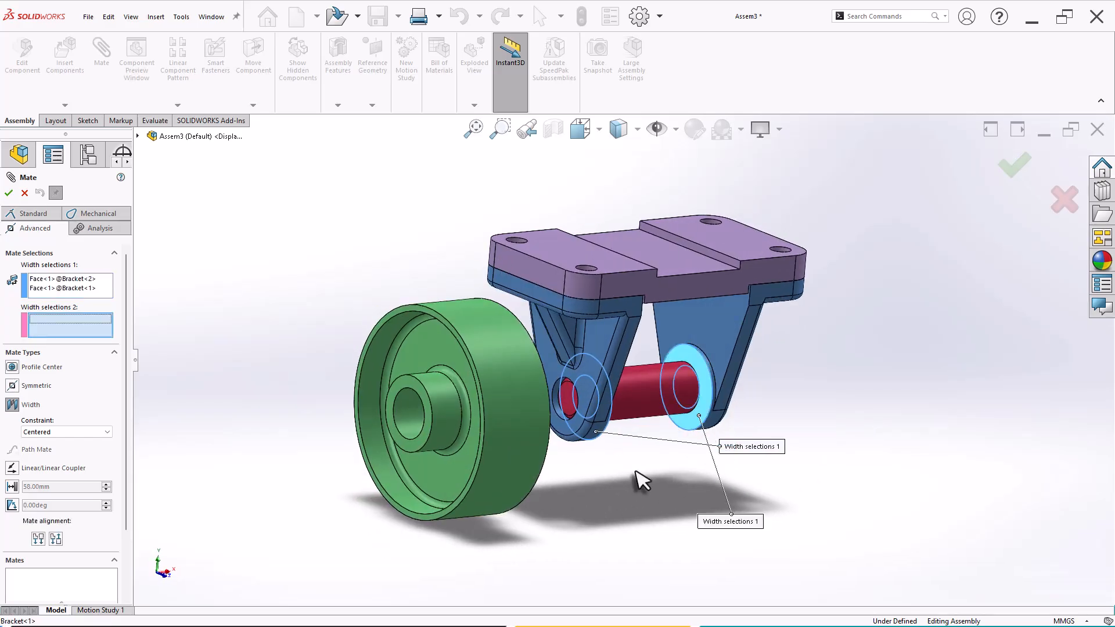
middle_click_drag(642, 478, 607, 490)
left_click(490, 436)
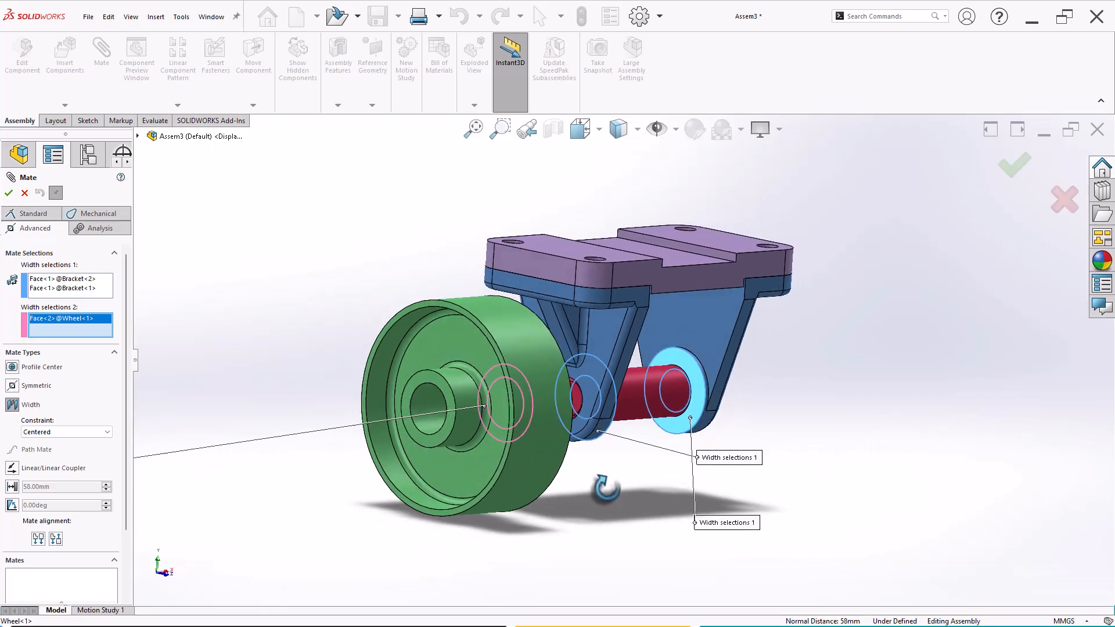
left_click(437, 441)
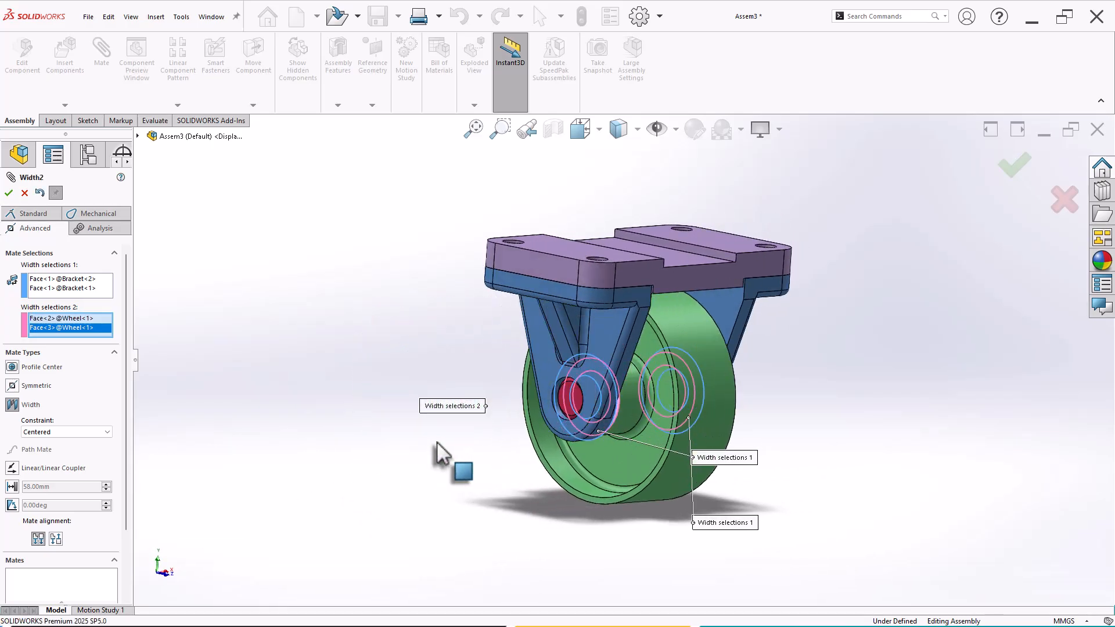
right_click(437, 441)
- Inspect the finished wheel assembly in the isometric view
middle_click_drag(796, 464, 672, 478)
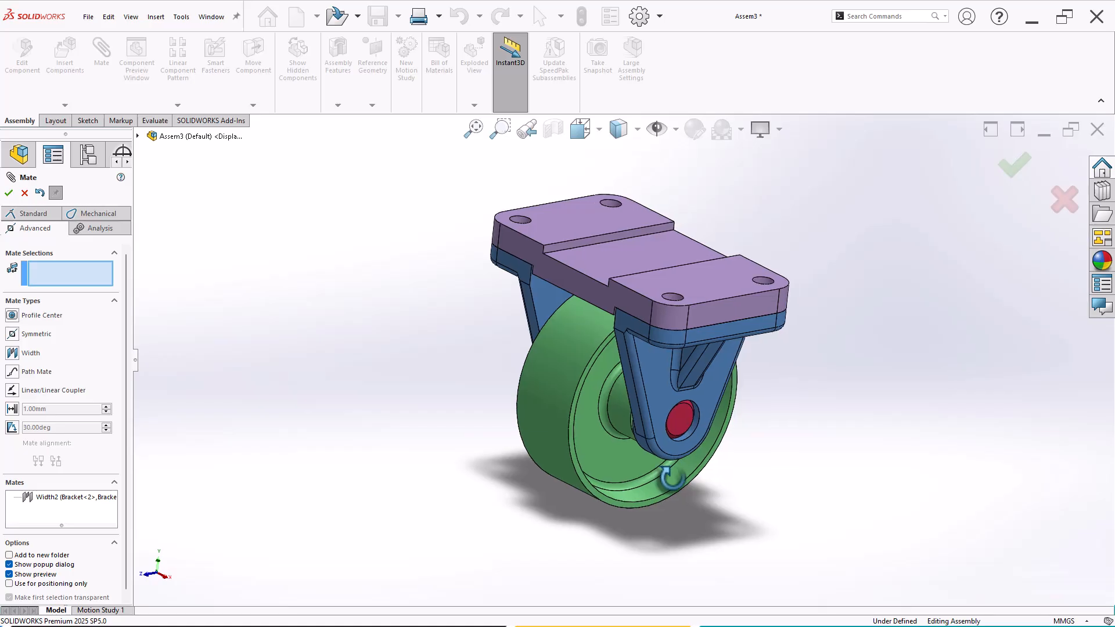
key("ctrl+7")
scroll(807, 377, "down", 1)
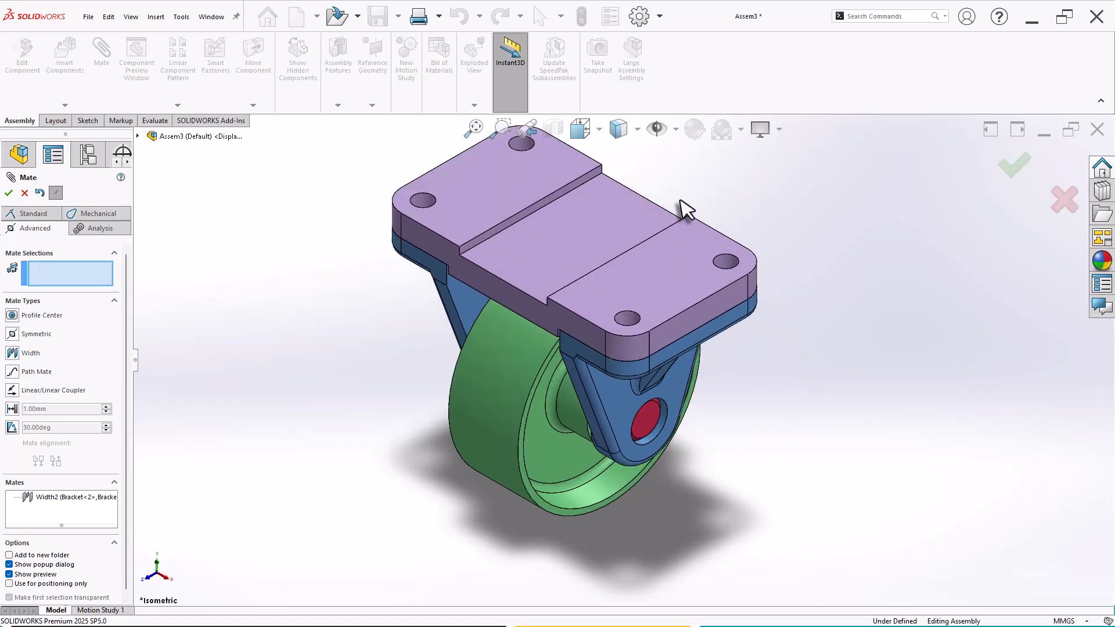
scroll(685, 209, "down", 1)
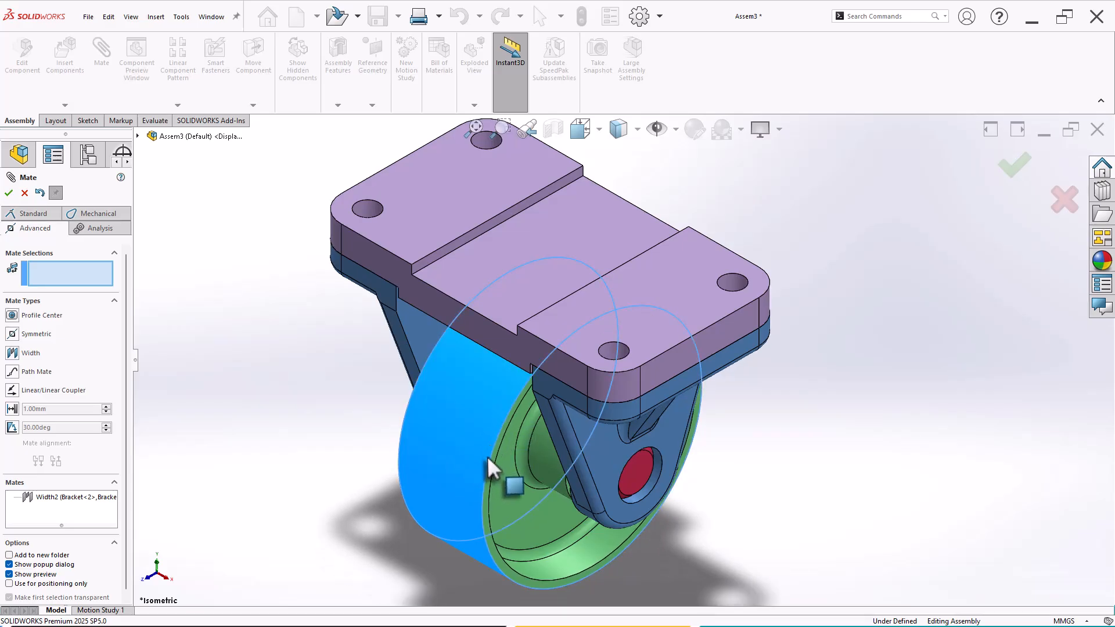
scroll(621, 360, "up", 1)
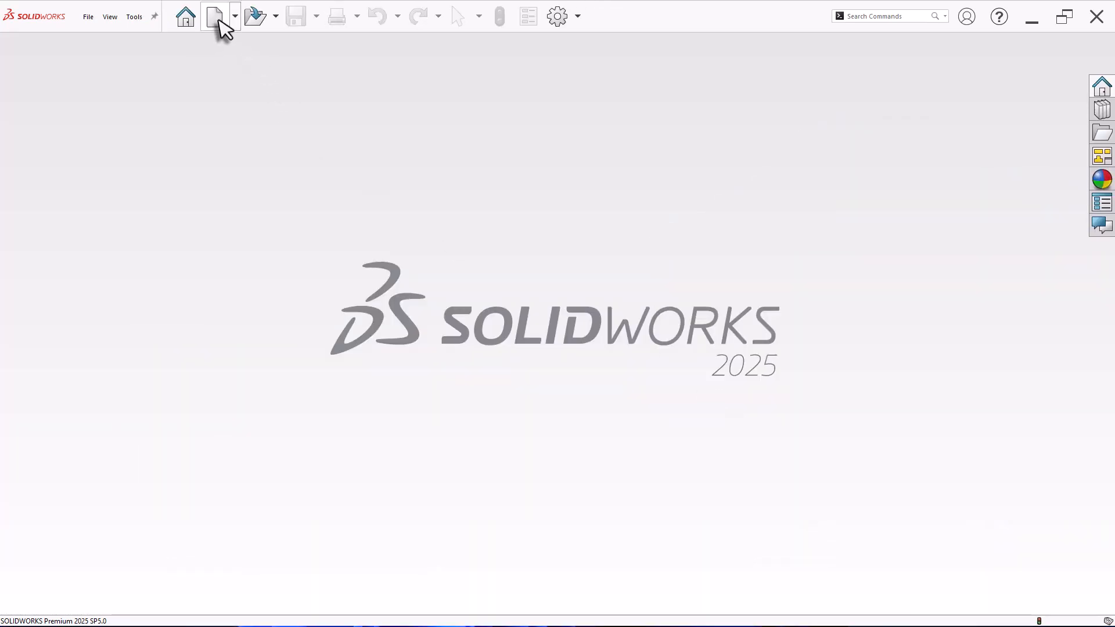
- Create a new assembly document without inserting a component yet, and set its units to IPS (inch, pound, second)
left_click(216, 19)
left_click_drag(439, 145, 459, 139)
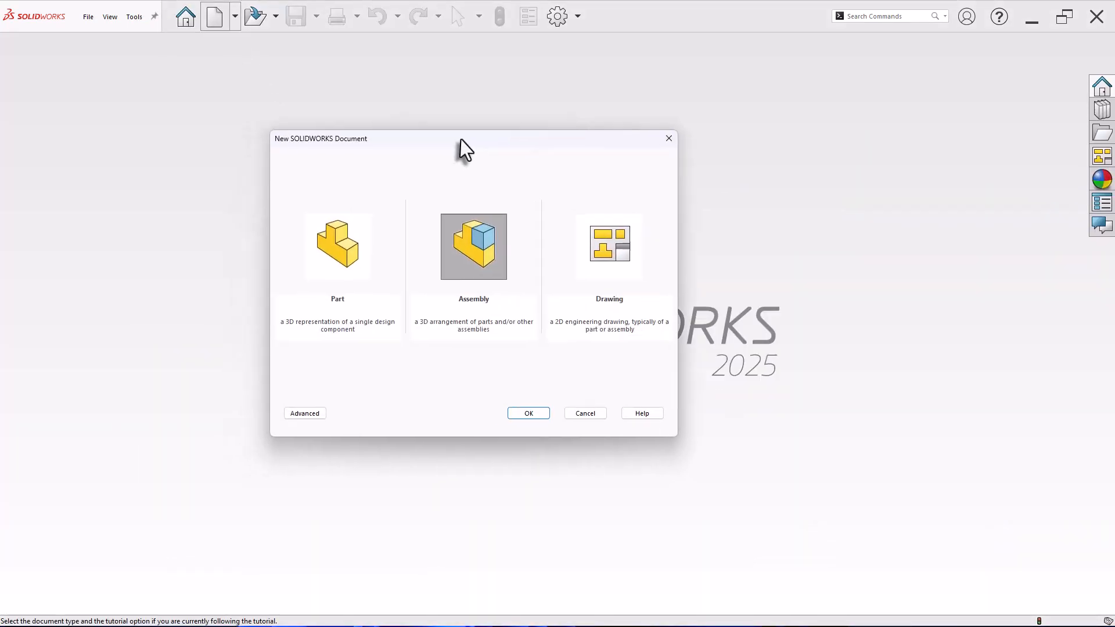
left_click(527, 414)
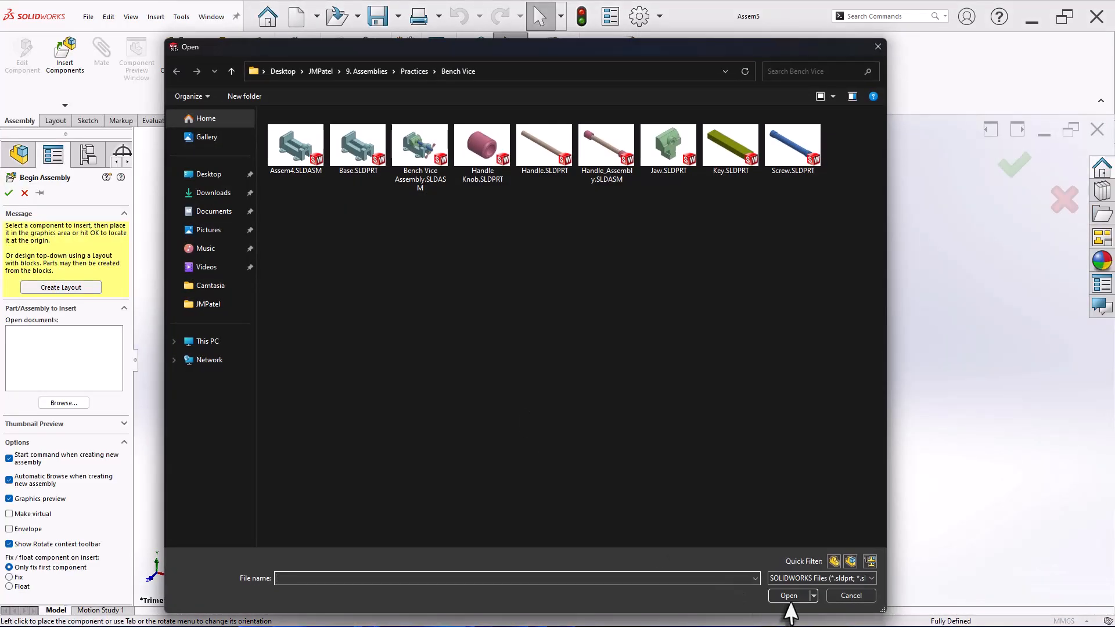
left_click(851, 595)
left_click(24, 193)
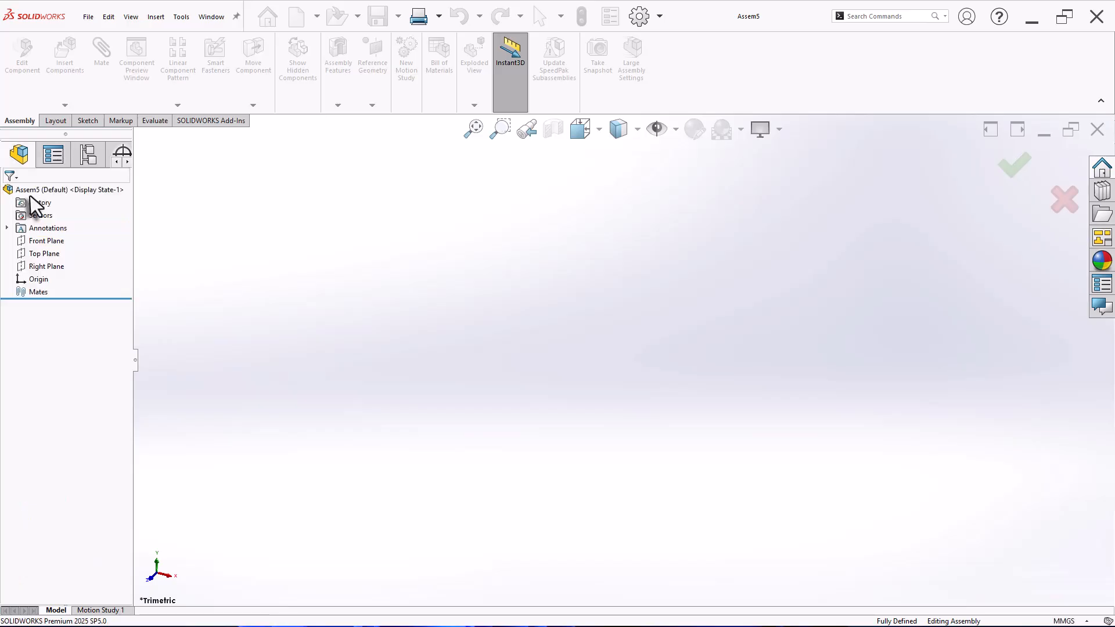
left_click(1054, 620)
left_click(1033, 587)
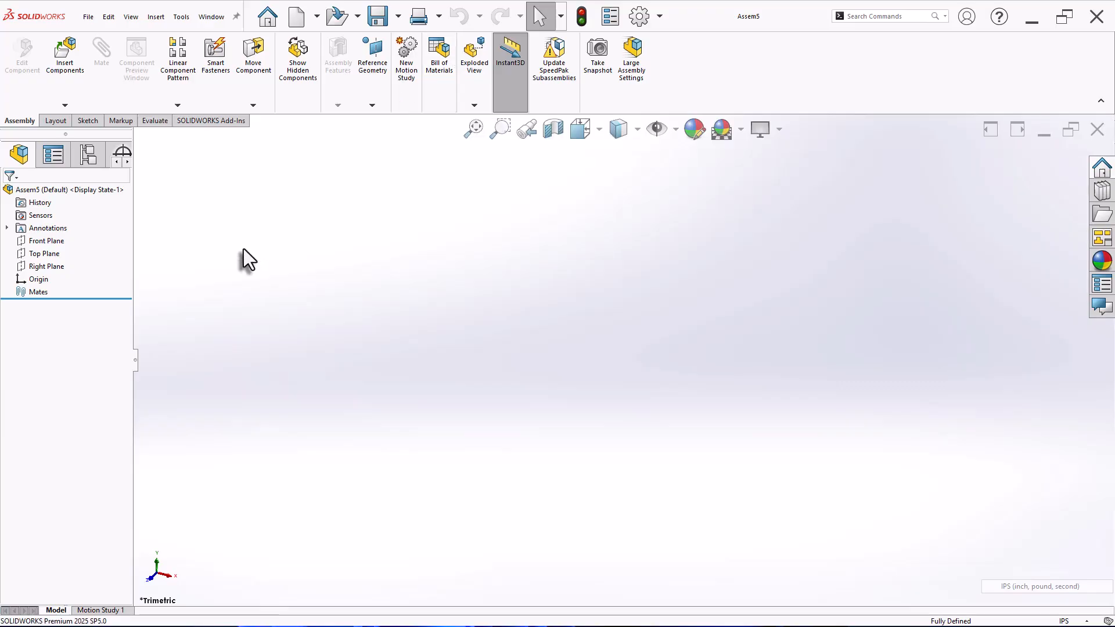
- Insert Base.SLDPRT from the Bench Vice folder as the first component of the assembly
left_click(70, 61)
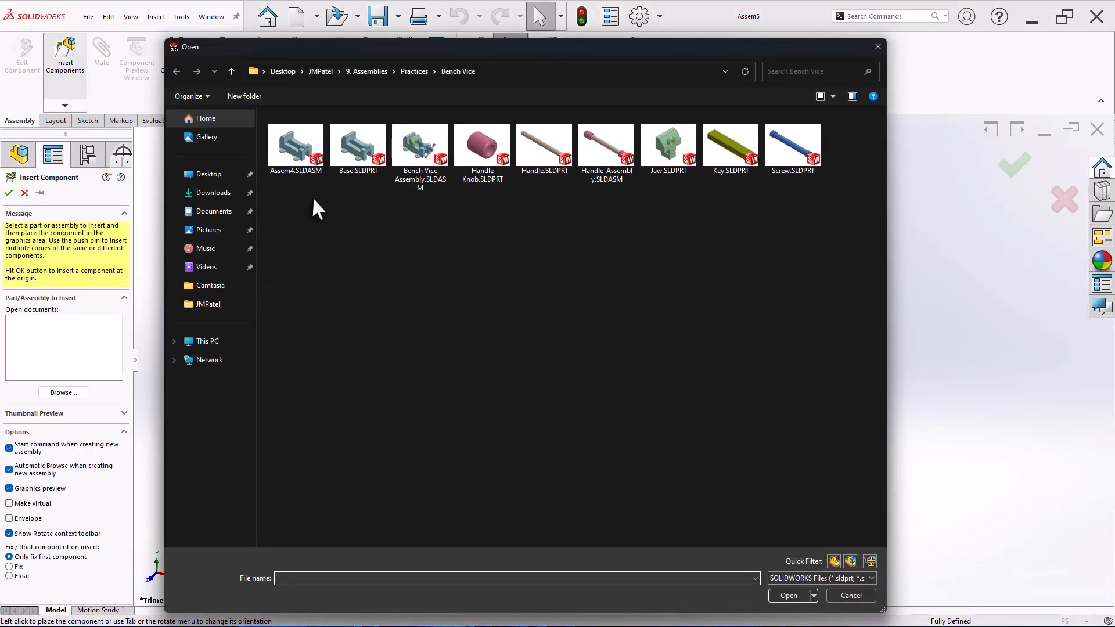
left_click(357, 152)
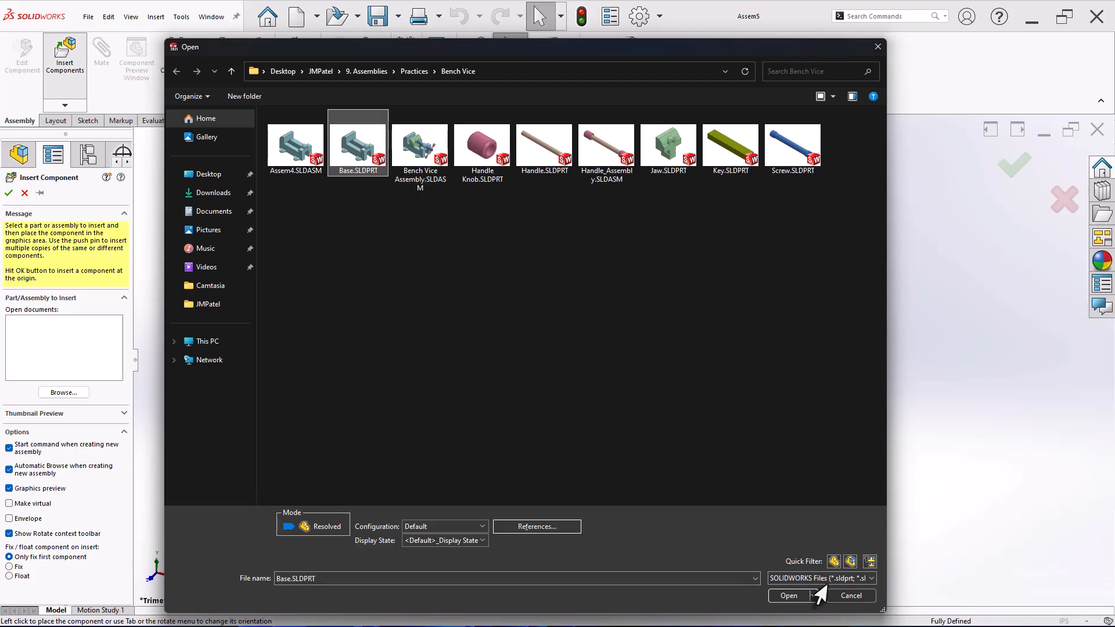
left_click(791, 595)
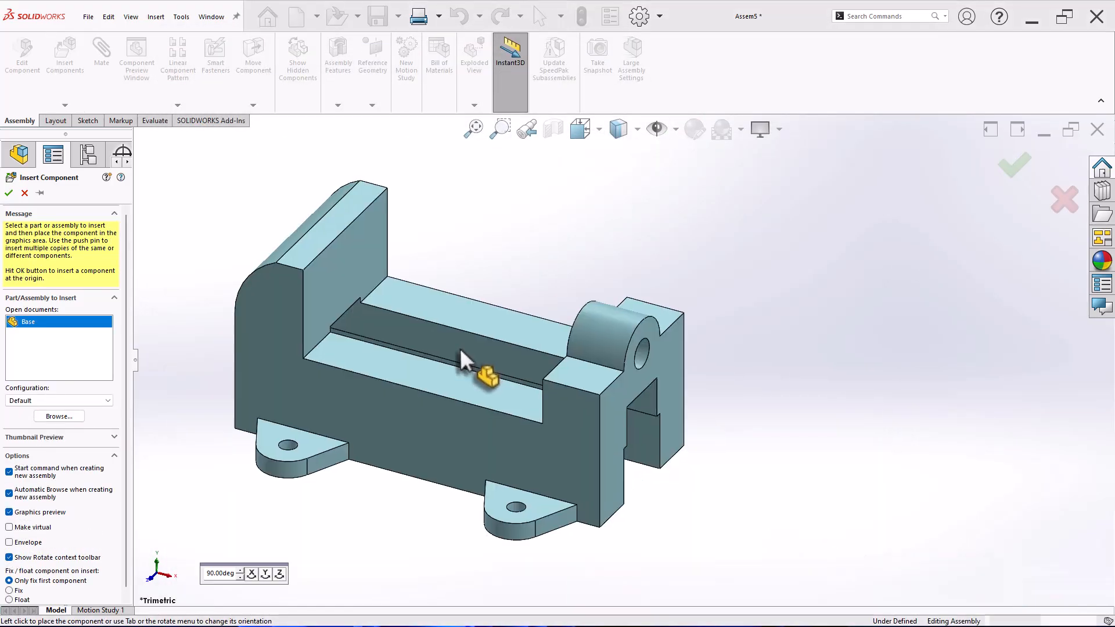
left_click(460, 348)
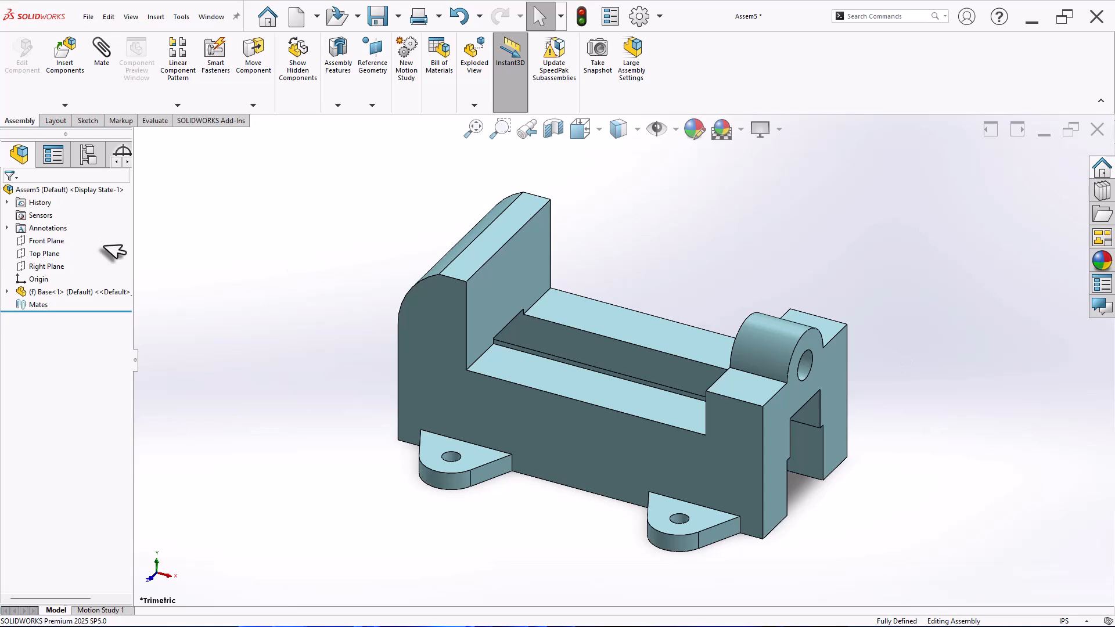
- Insert Jaw.SLDPRT from the Bench Vice folder and place it in free space beside the base's fixed-jaw end
left_click(85, 77)
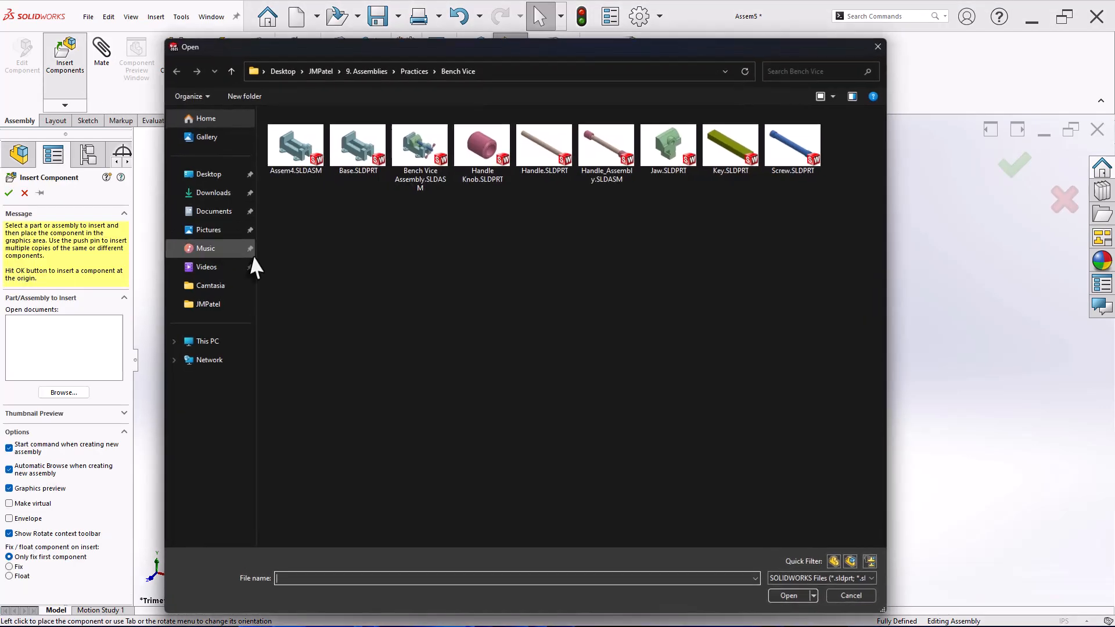
left_click(656, 173)
left_click(787, 596)
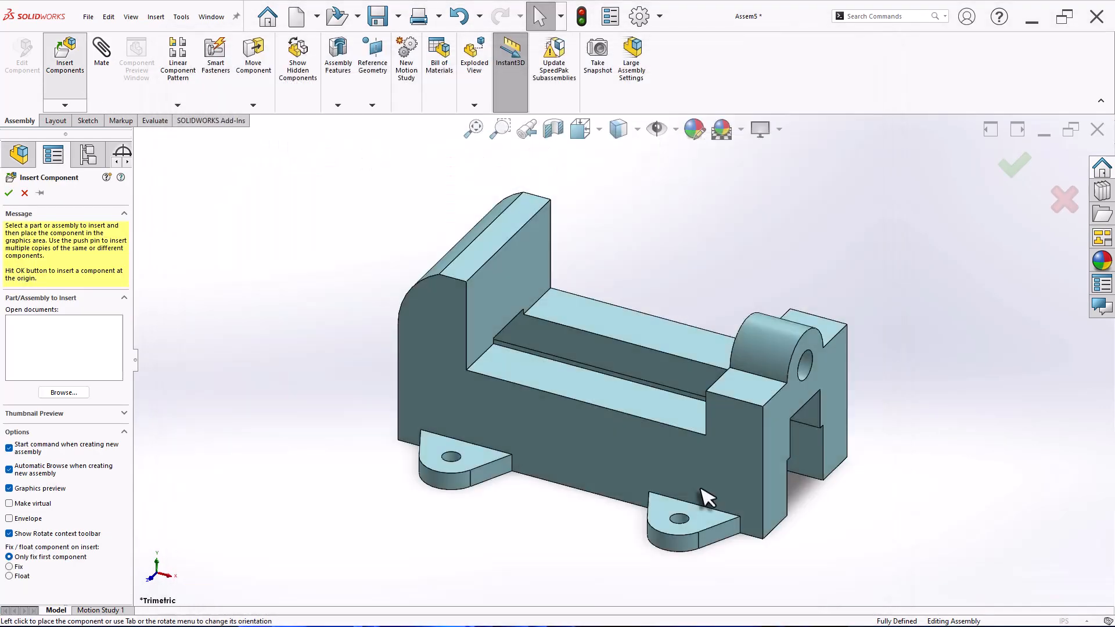
left_click(323, 277)
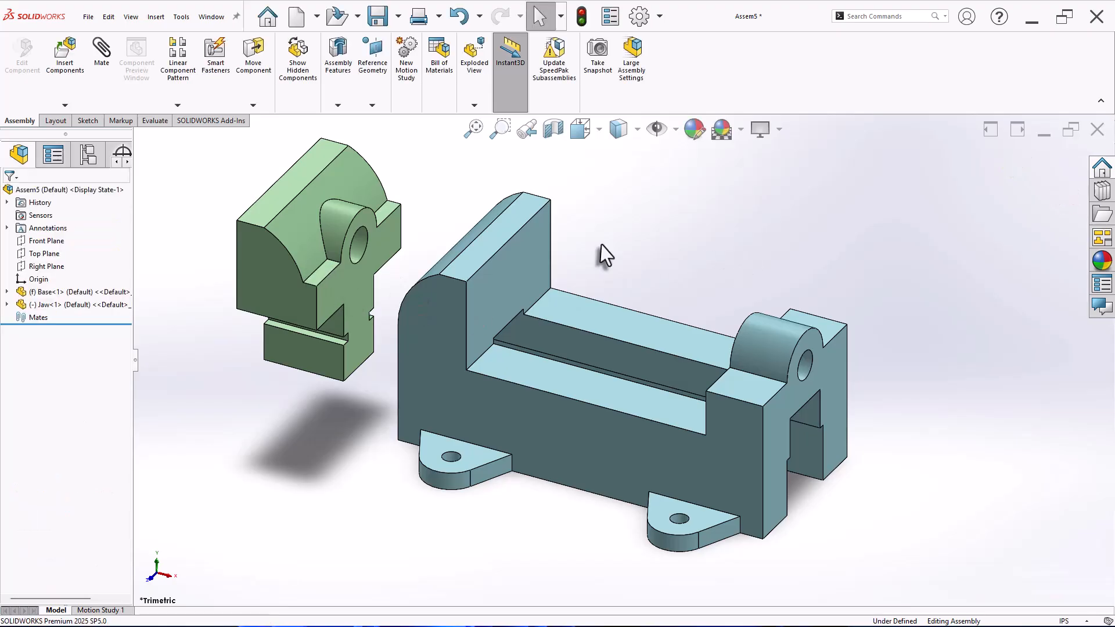
- Insert the Handle_Assembly.SLDASM subassembly and place it in free space above the screw end of the base
left_click(65, 68)
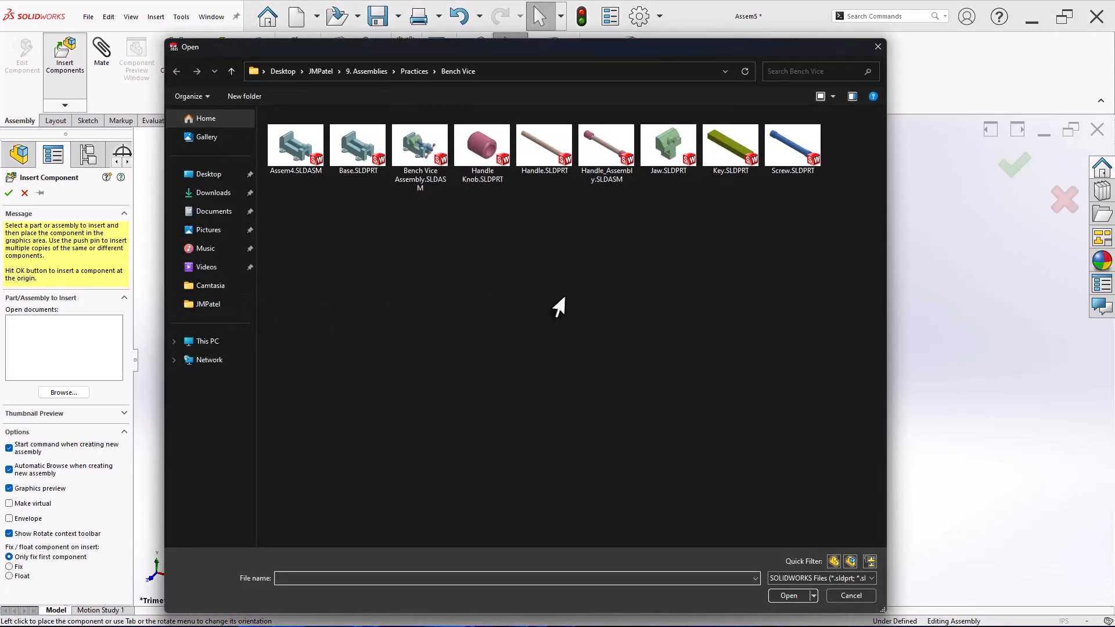
left_click(799, 152)
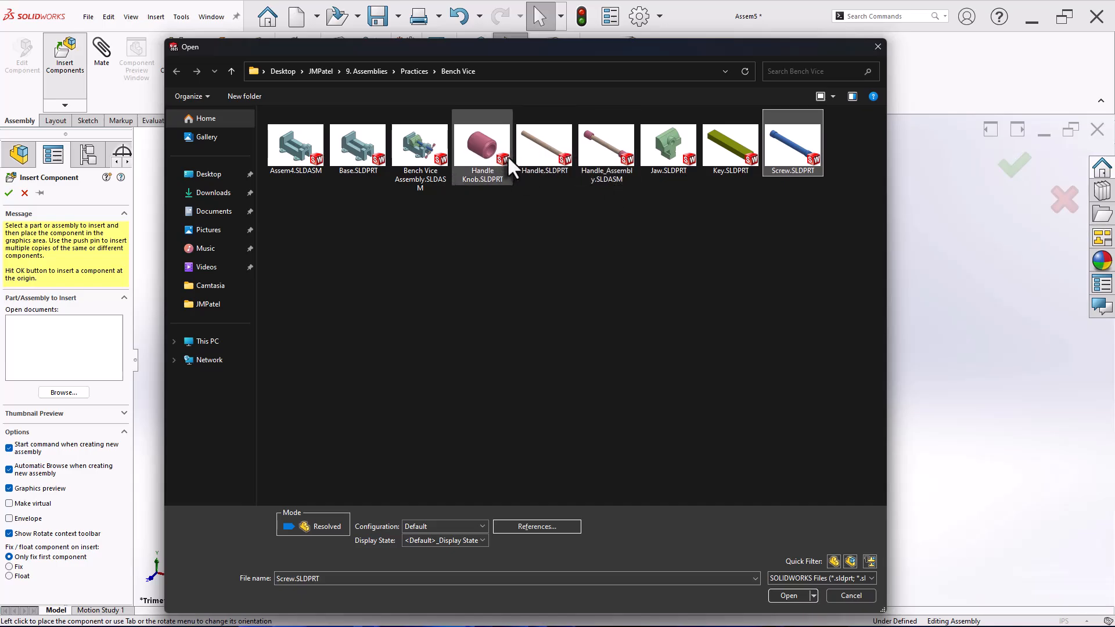
left_click(616, 184)
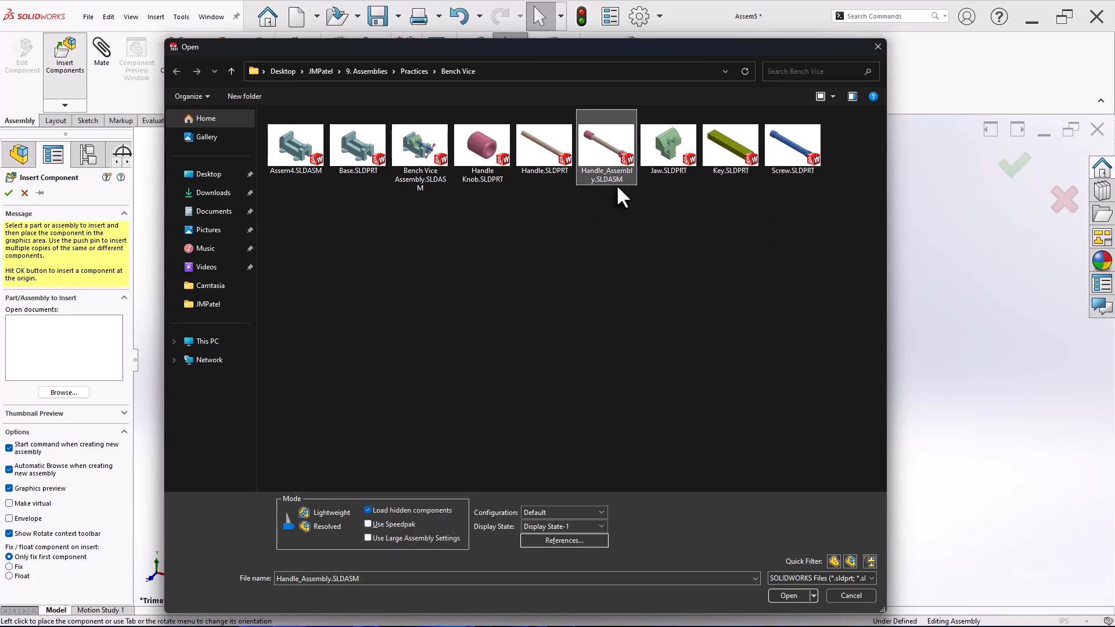
left_click(796, 597)
left_click(771, 231)
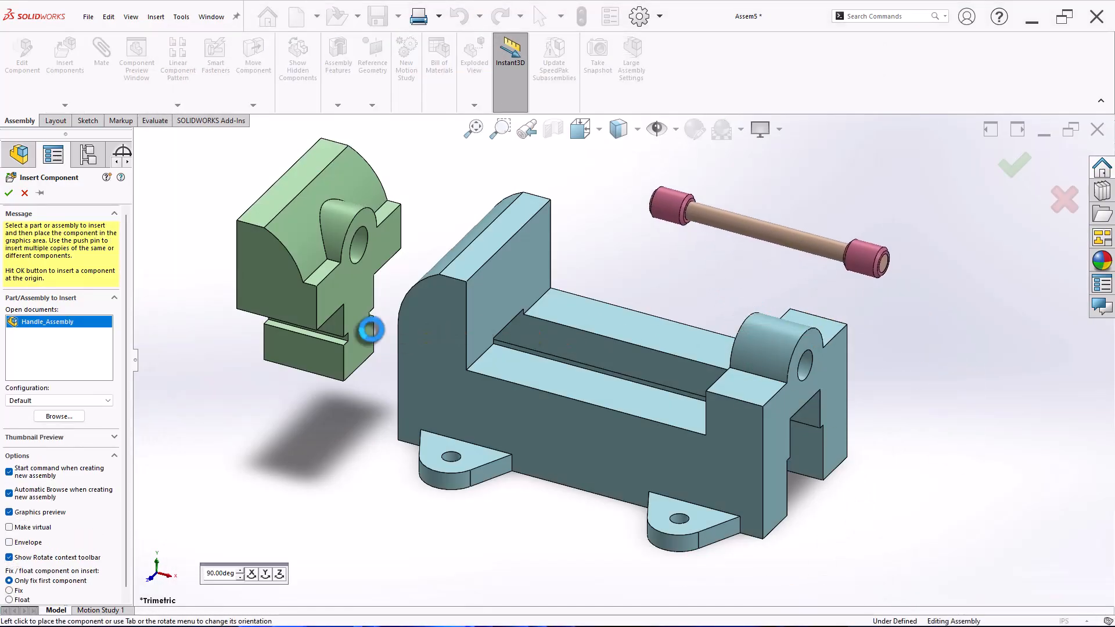
- Insert Screw.SLDPRT and place it in free space above the base near the handle subassembly
left_click(75, 70)
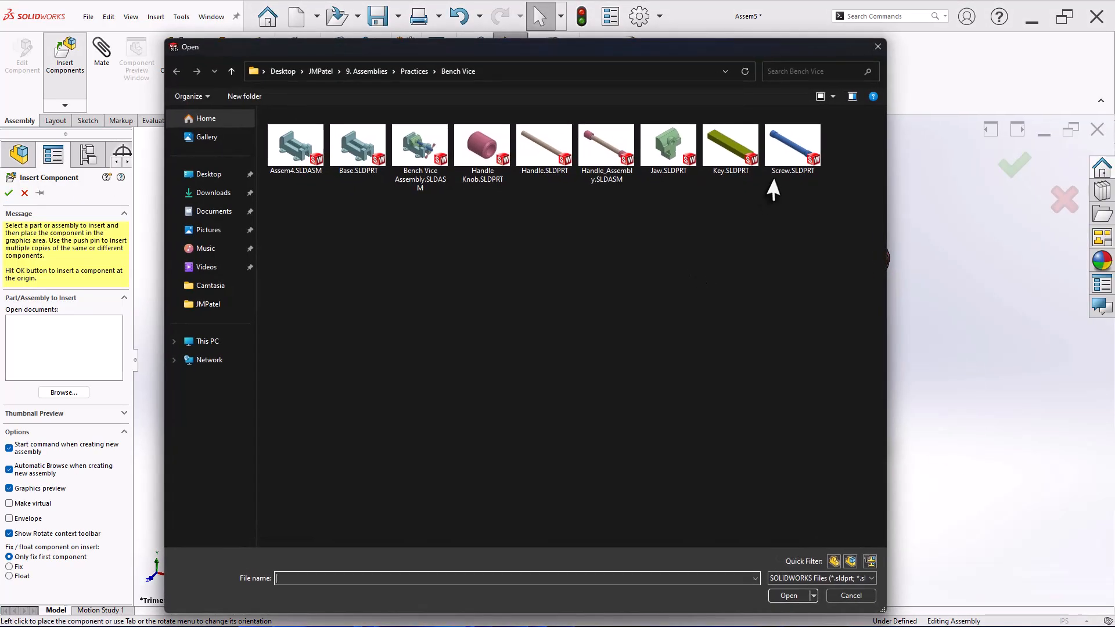
left_click(792, 163)
left_click(801, 596)
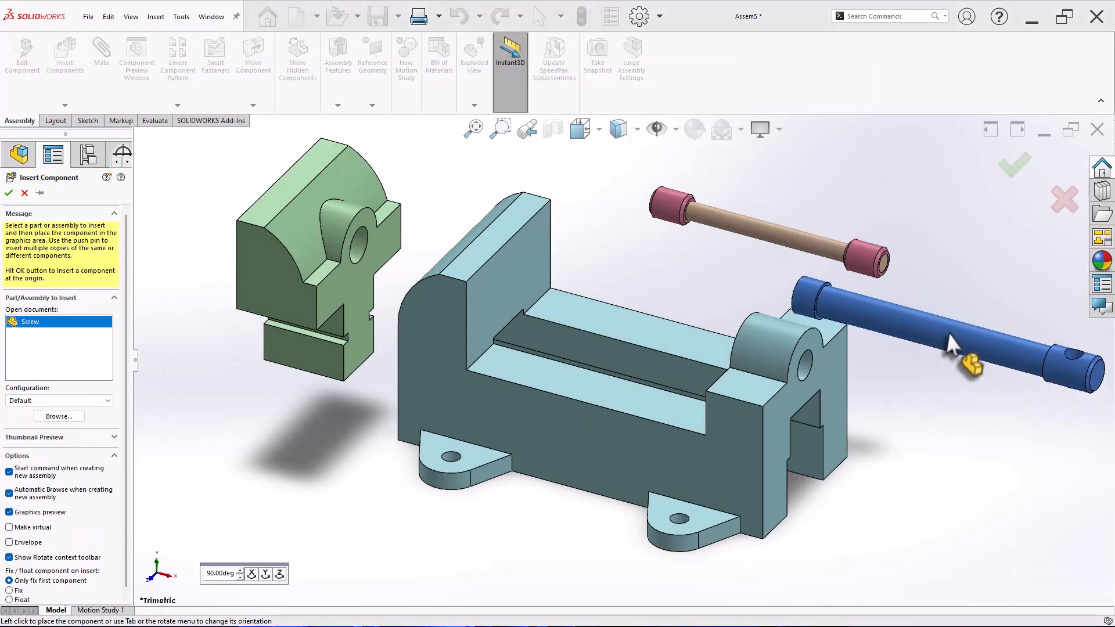
left_click(844, 190)
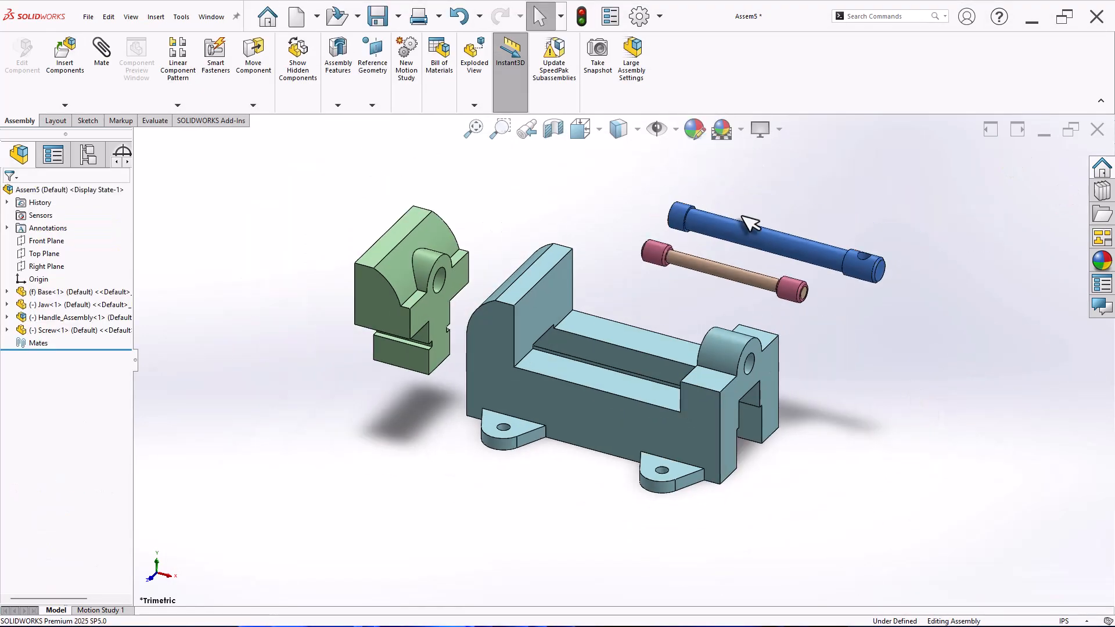
- Add a coincident mate between the side face of the jaw's lower guide and the matching side face of the base's slot
left_click(347, 336)
middle_click_drag(348, 335, 463, 428)
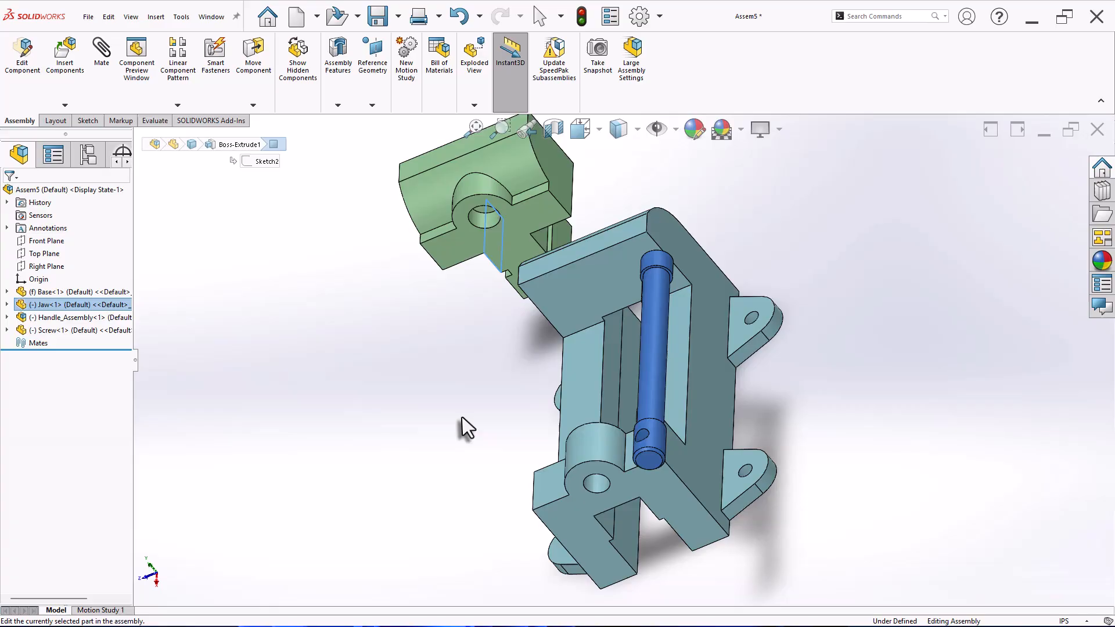
left_click(611, 379, "ctrl")
left_click(645, 369)
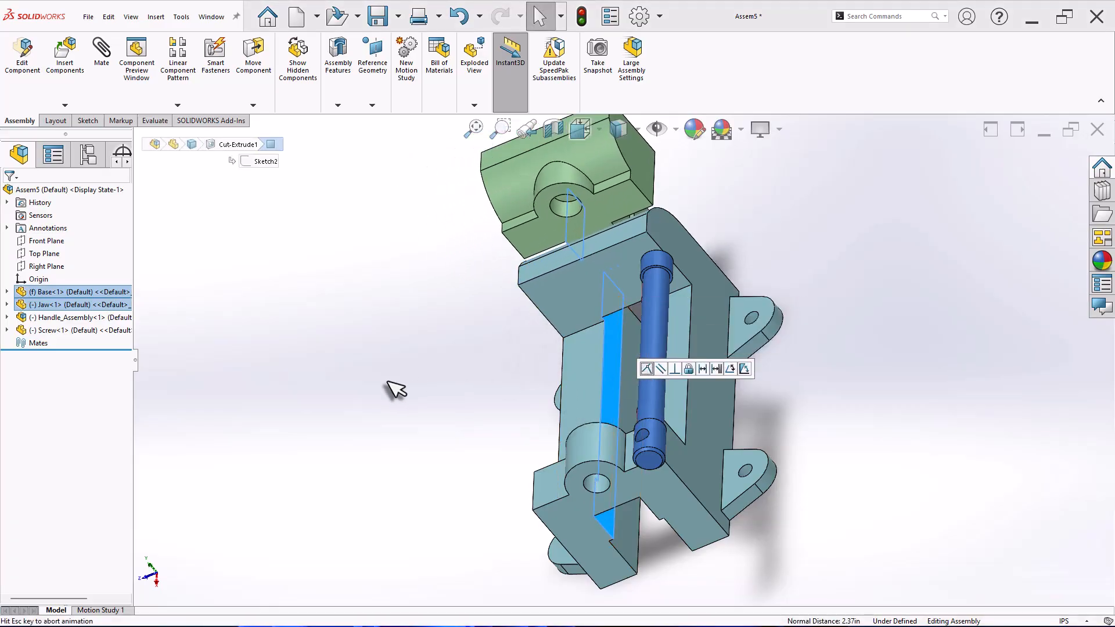
- Make the jaw's underside coincident with the base's flat top sliding face, and slide the jaw between the fixed jaw and the screw boss
middle_click_drag(421, 380, 518, 134)
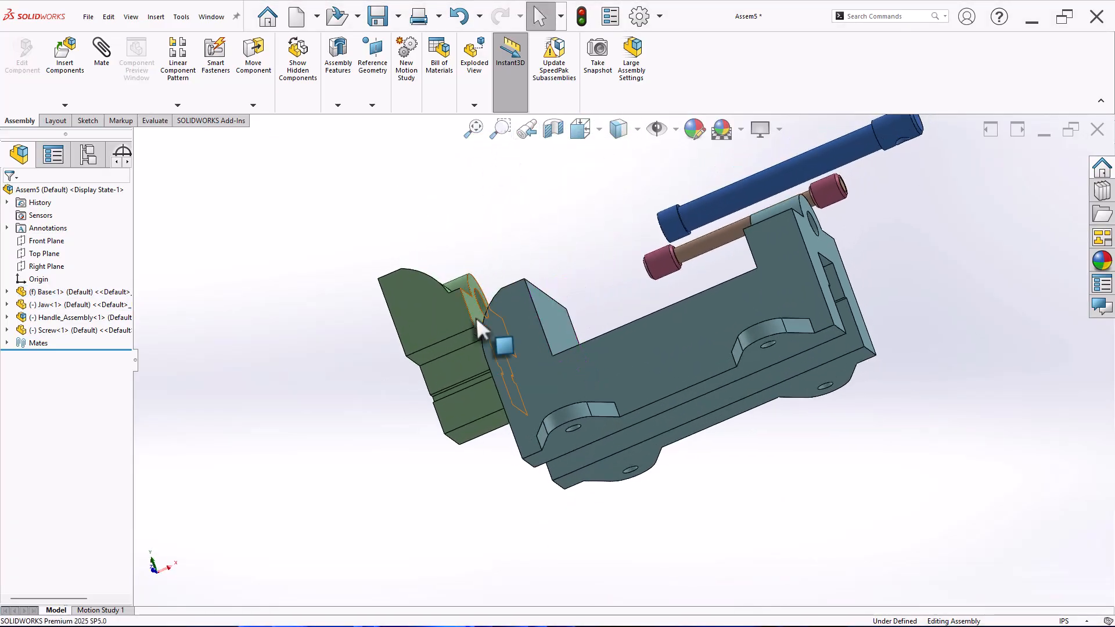
left_click(456, 339)
middle_click_drag(557, 242, 592, 354)
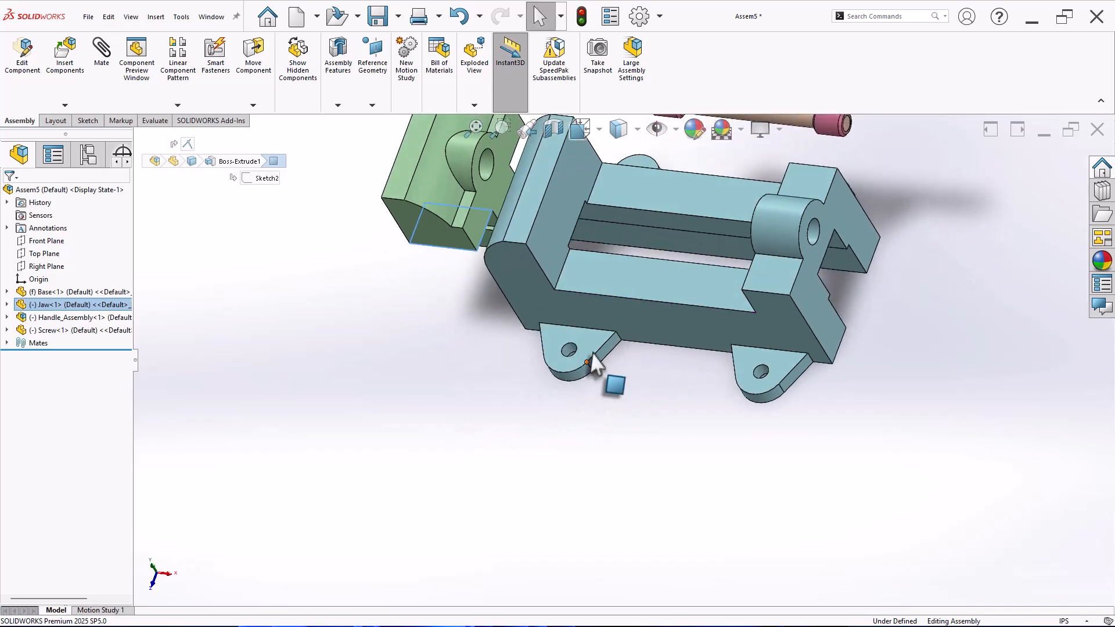
left_click(624, 278, "ctrl")
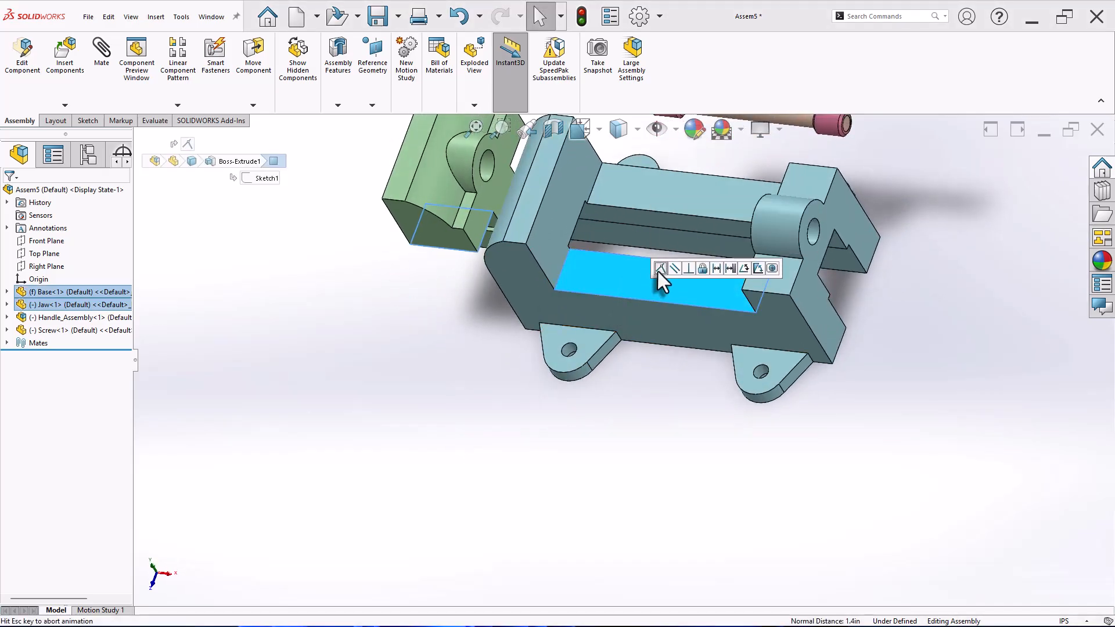
scroll(725, 303, "up", 3)
scroll(809, 219, "down", 3)
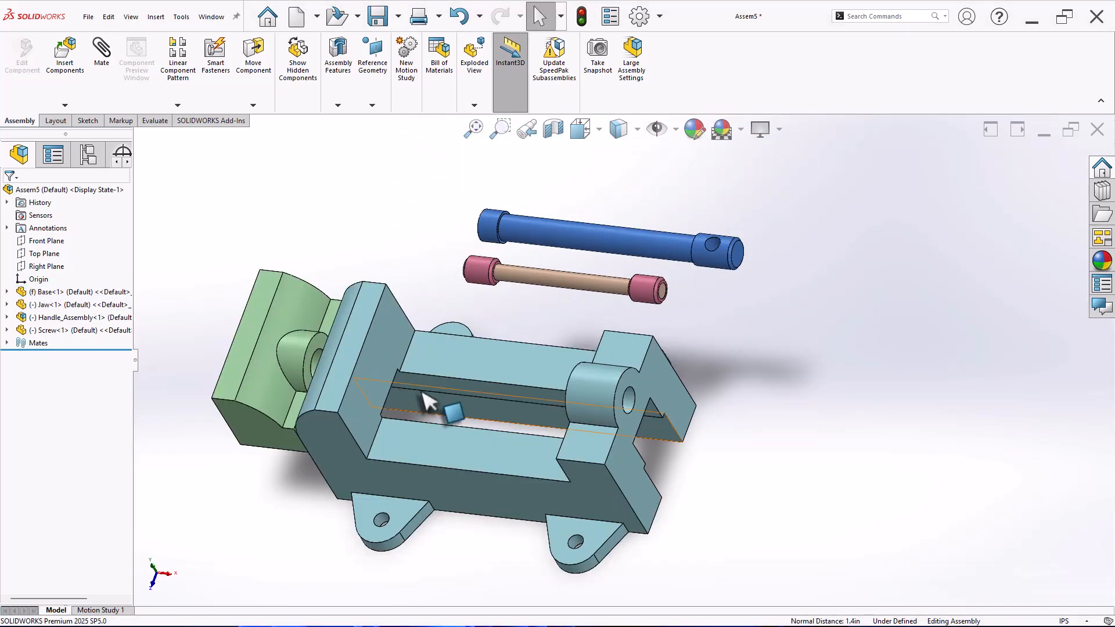
middle_click_drag(425, 398, 410, 300)
left_click_drag(307, 273, 472, 335)
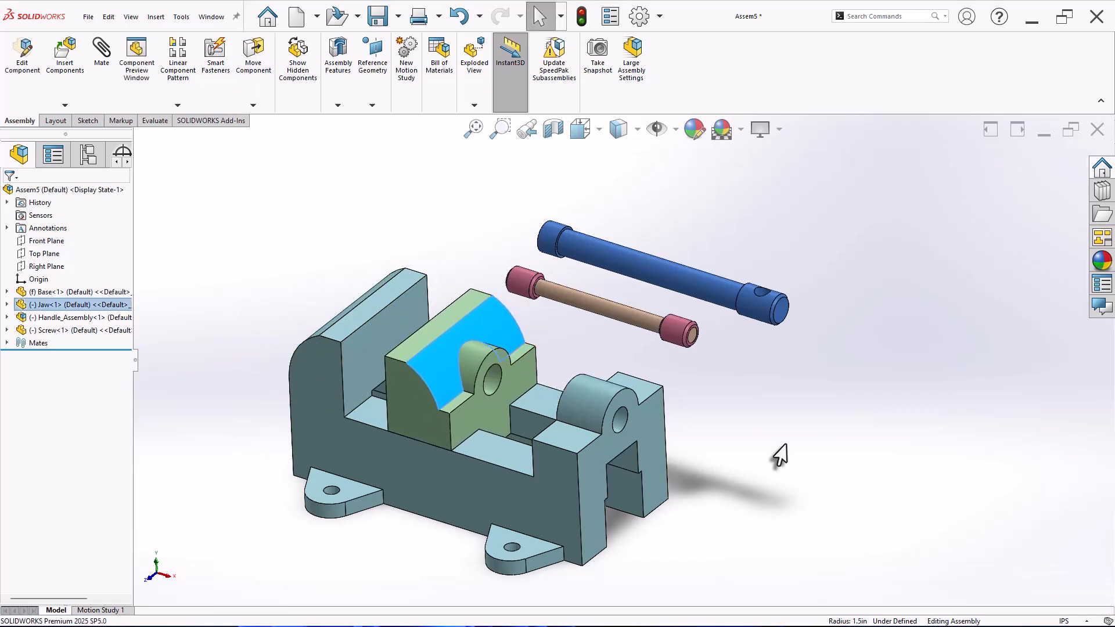
- Add a concentric mate between the screw's end collar and the hole in the jaw's boss
left_click(555, 241)
left_click(495, 383, "ctrl")
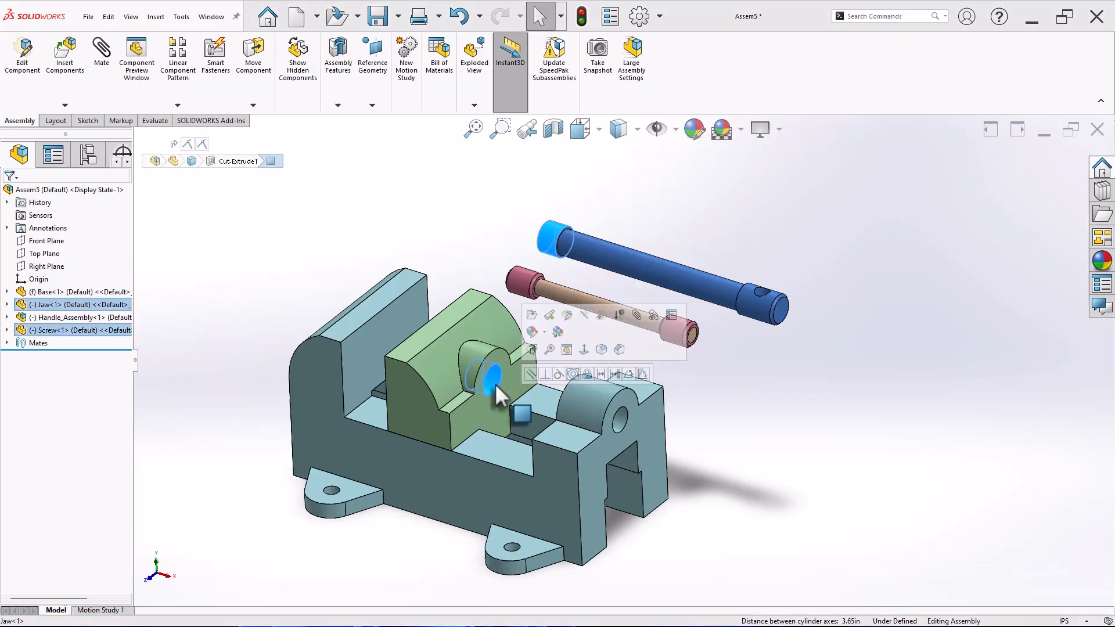
left_click(573, 374)
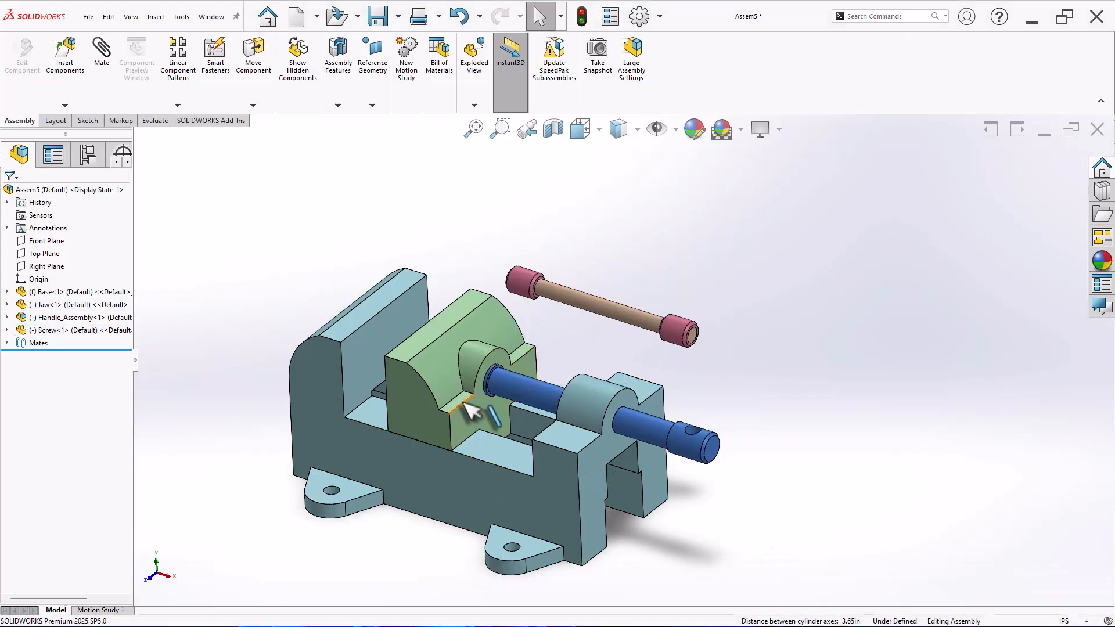
- Pull the screw partly out of the jaw and make its collar's shoulder face coincident with the jaw's front face
scroll(472, 410, "down", 5)
left_click(573, 385)
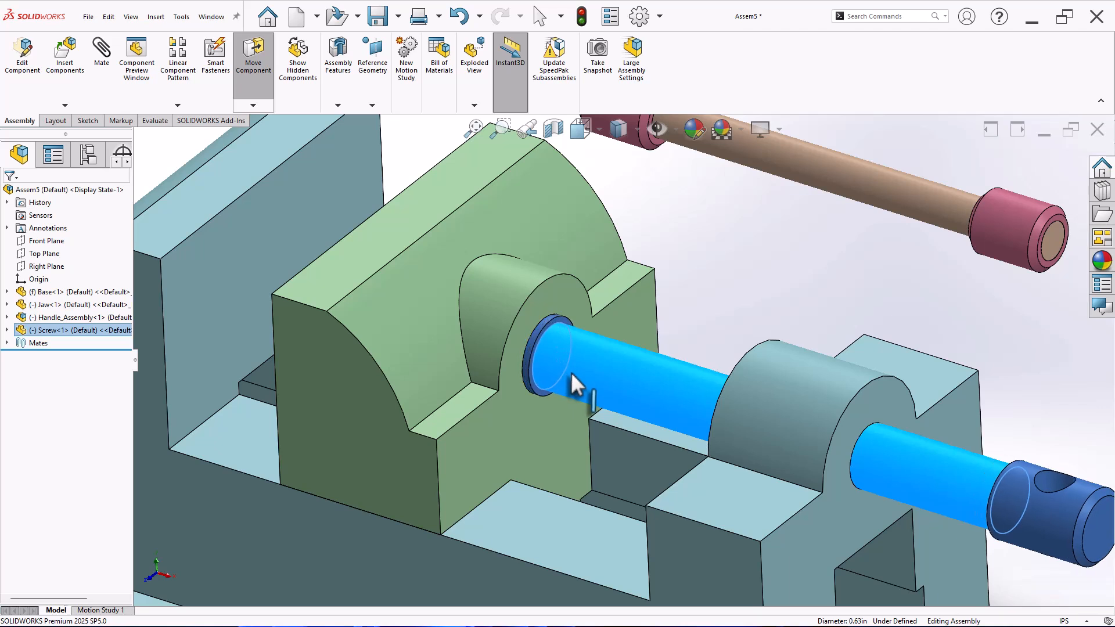
left_click_drag(573, 384, 636, 392)
left_click(708, 235)
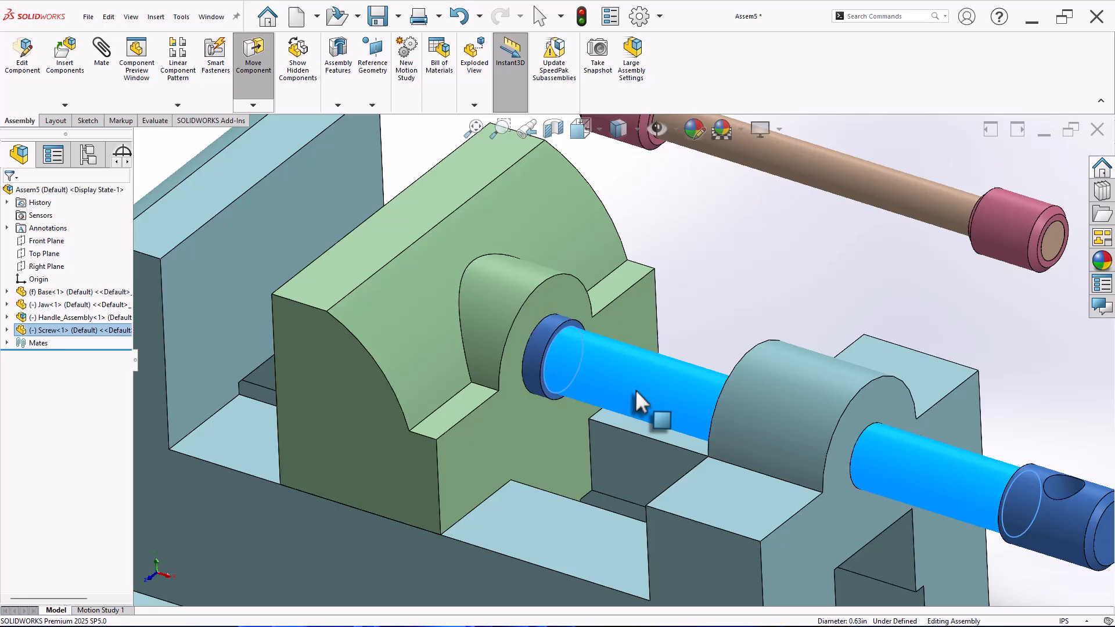
left_click(550, 305, "ctrl")
scroll(563, 340, "down", 5)
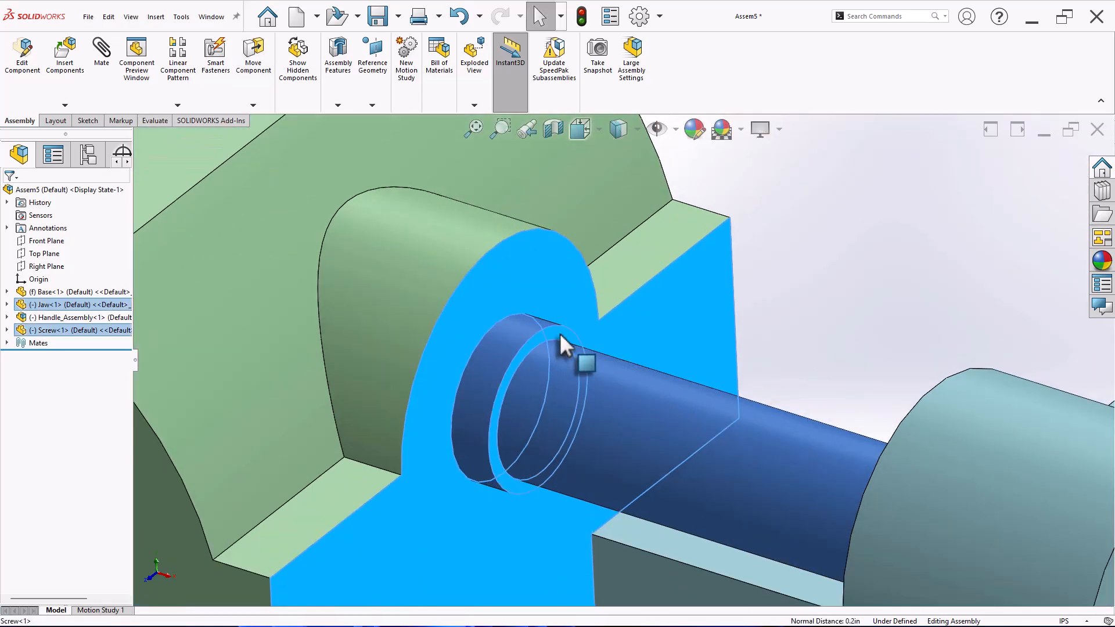
left_click(821, 316)
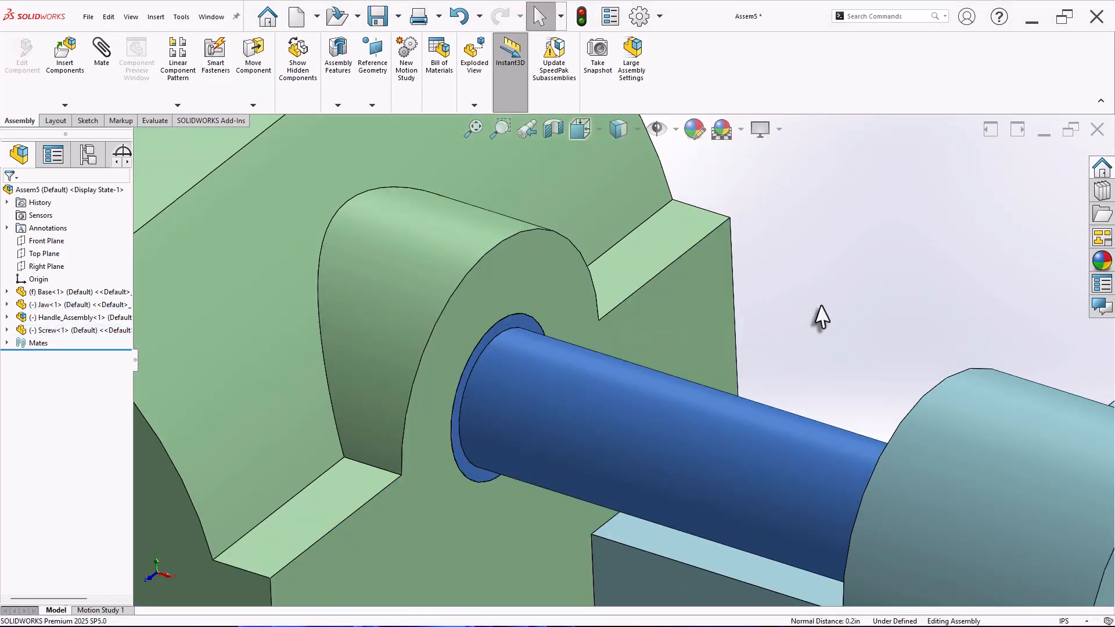
- Move the screw by its head to test how the jaw and screw travel and rotate together
scroll(813, 325, "up", 8)
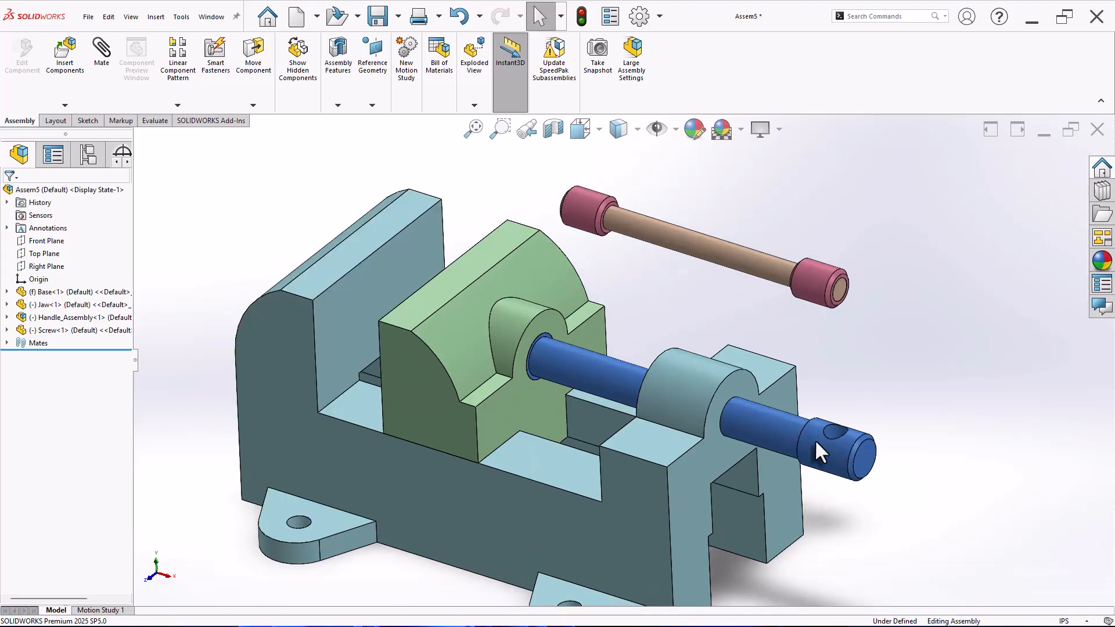
left_click_drag(821, 455, 835, 432)
key("Escape")
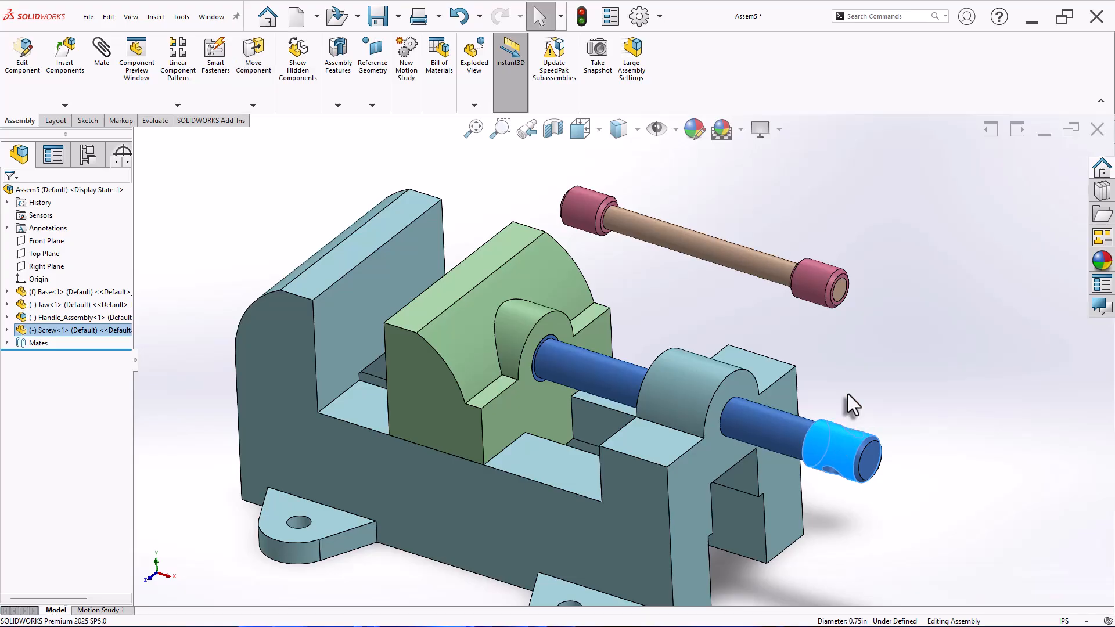
scroll(848, 394, "down", 2)
scroll(869, 390, "up", 4)
middle_click_drag(813, 371, 729, 416)
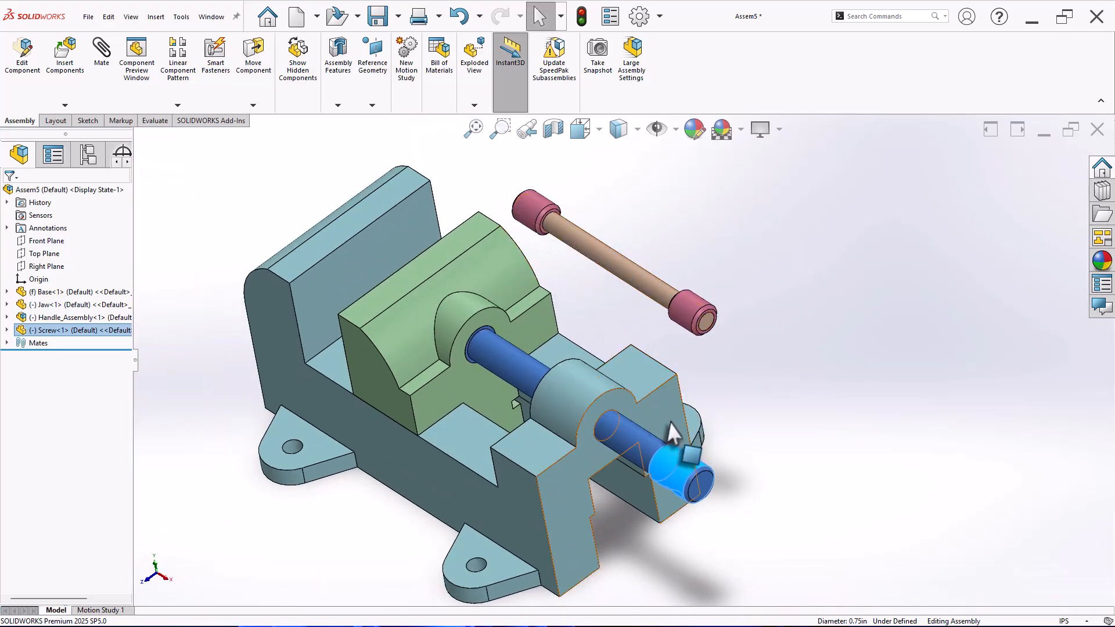
left_click(744, 421)
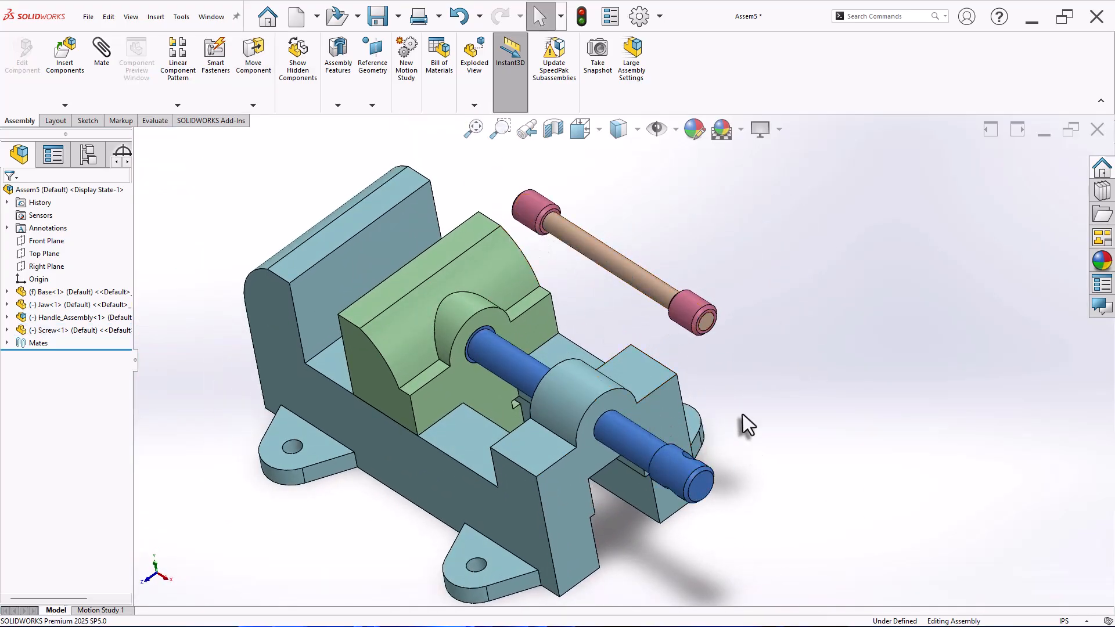
- Add a concentric mate between the handle's rod and the cross hole in the screw's head
left_click(601, 257)
scroll(719, 446, "down", 3)
scroll(674, 476, "down", 2)
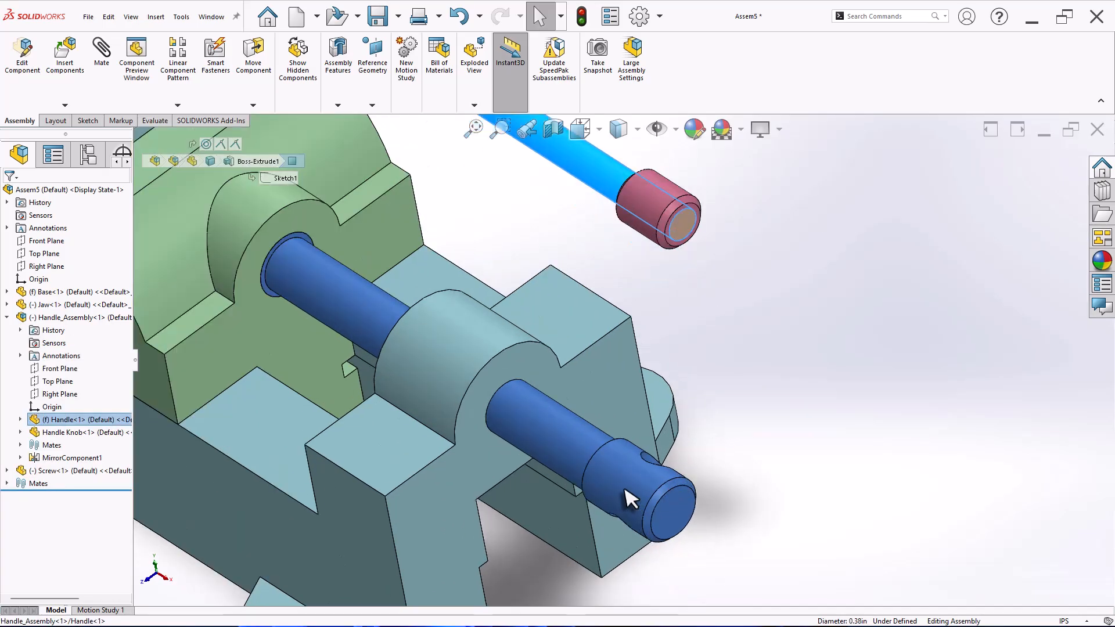
middle_click_drag(691, 398, 650, 457)
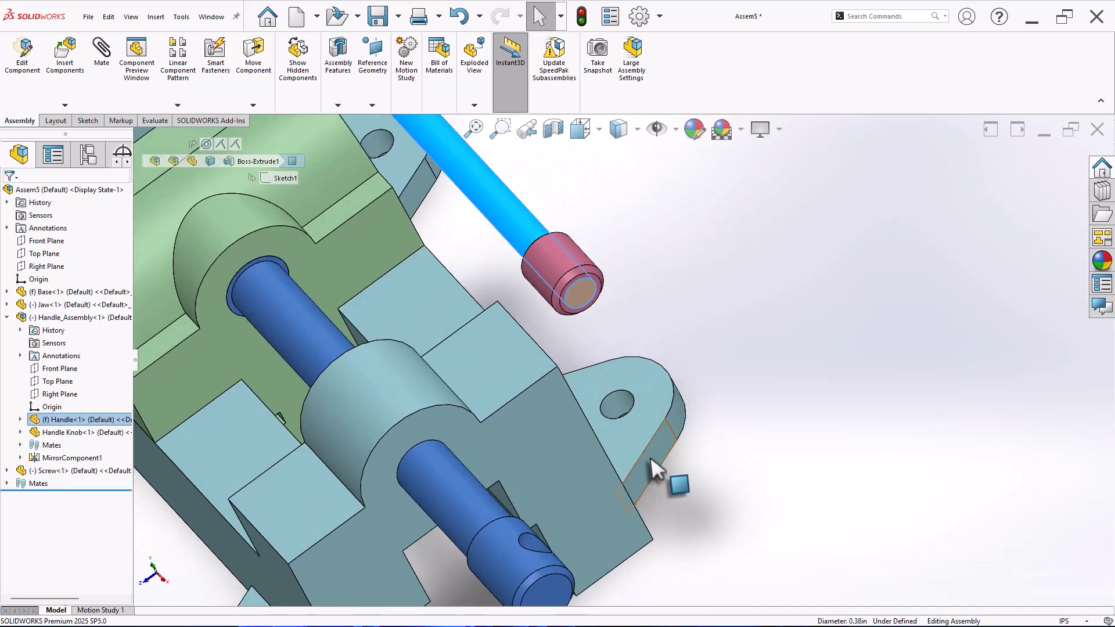
left_click(536, 547, "ctrl")
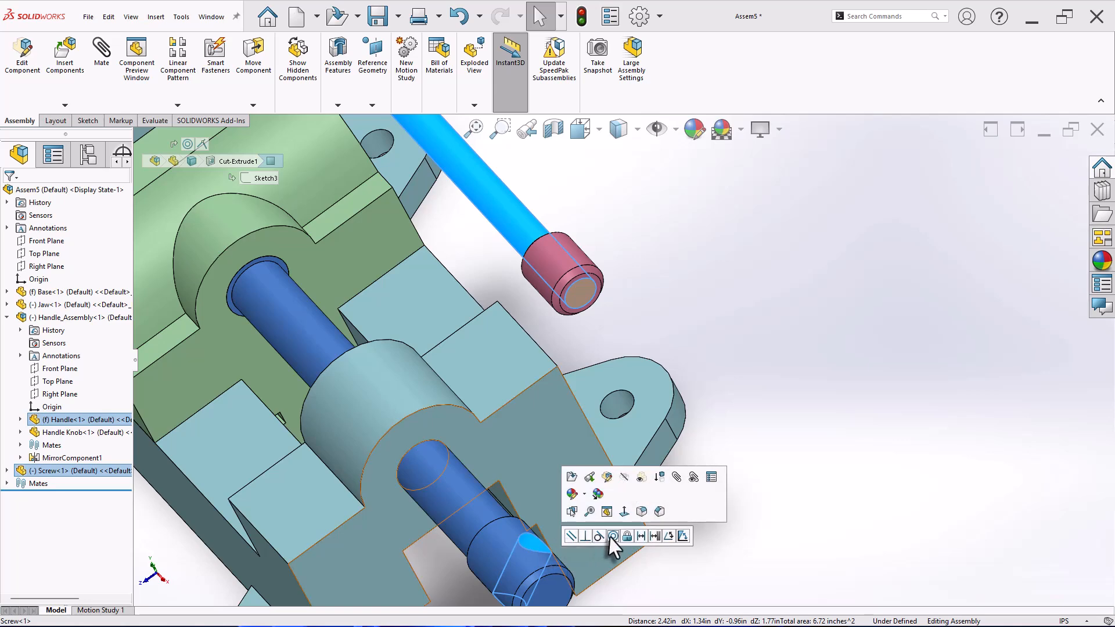
left_click(612, 535)
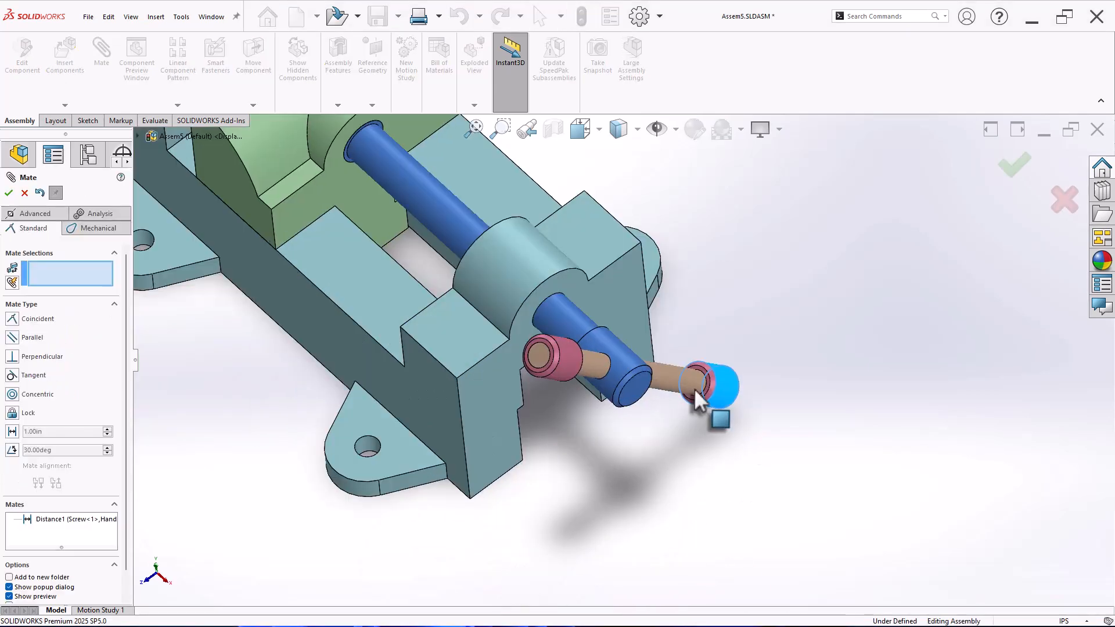
- Swing the handle around the screw axis to test the motion of the screw and jaw
left_click_drag(694, 387, 550, 559)
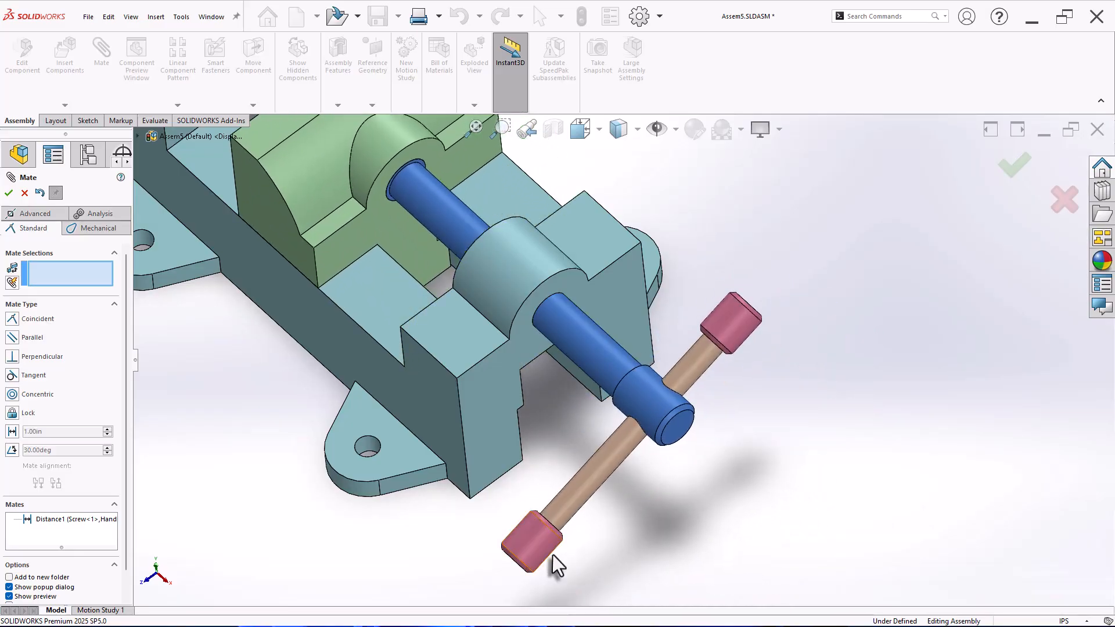
scroll(622, 359, "up", 2)
scroll(581, 284, "down", 2)
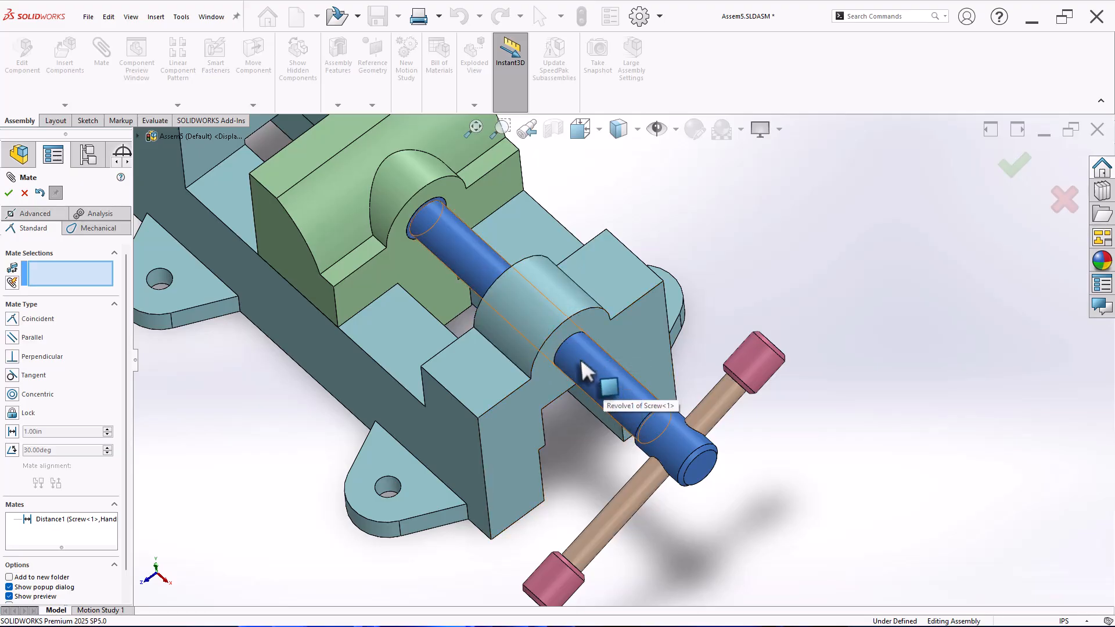
- Add a mechanical screw mate between the screw's shaft and the base's rounded boss, reversed at 0.20 in per revolution, and test the handle's motion
left_click(95, 215)
left_click(96, 214)
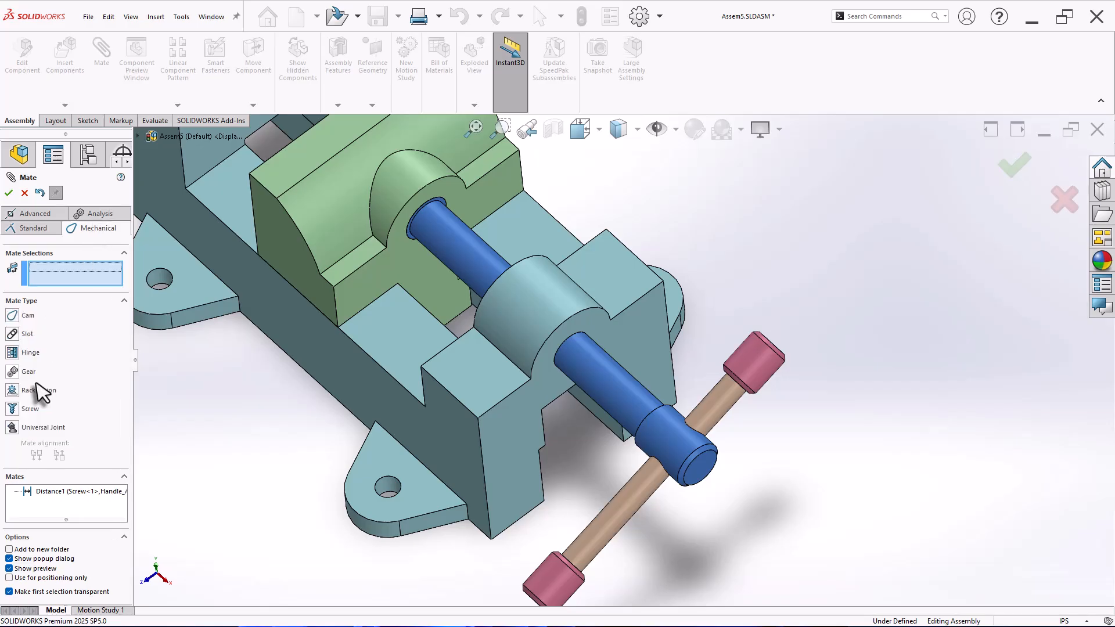
left_click(12, 410)
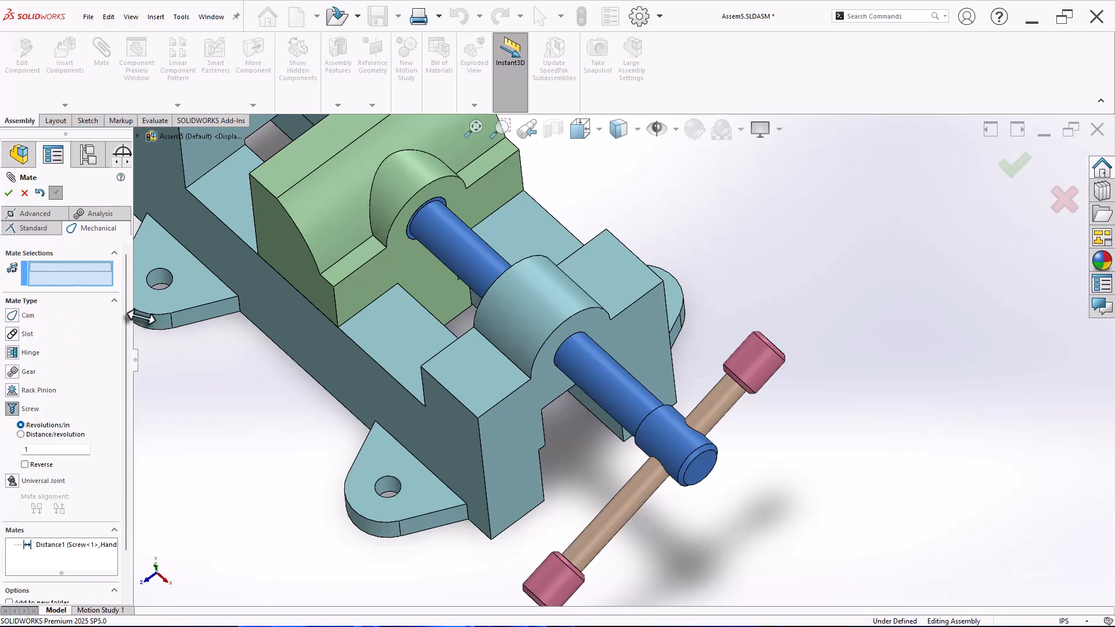
left_click(609, 419)
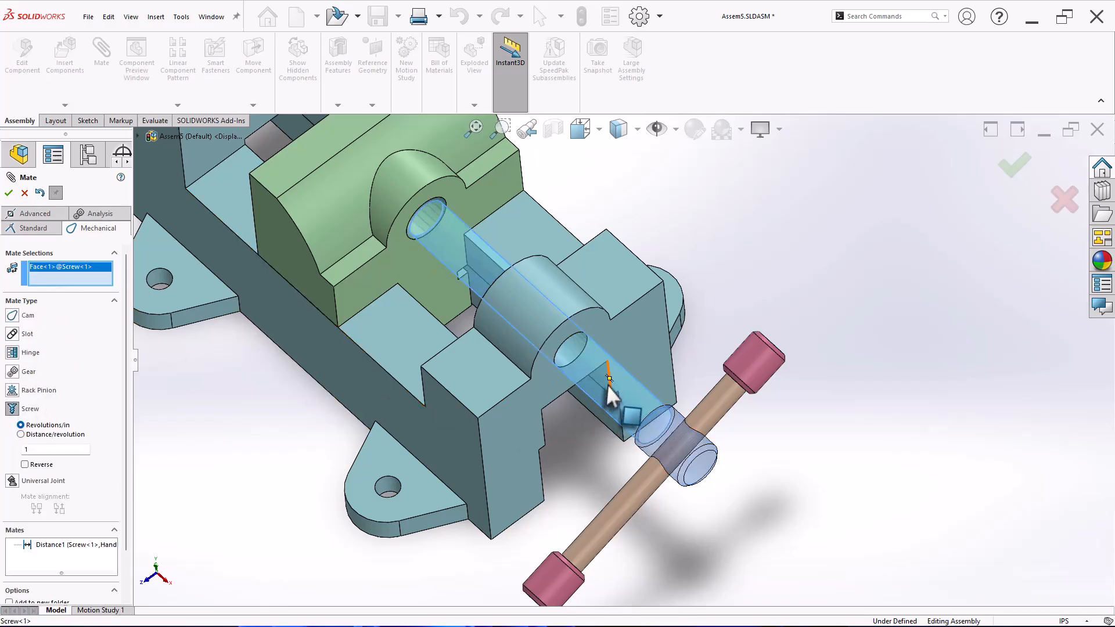
left_click(559, 296)
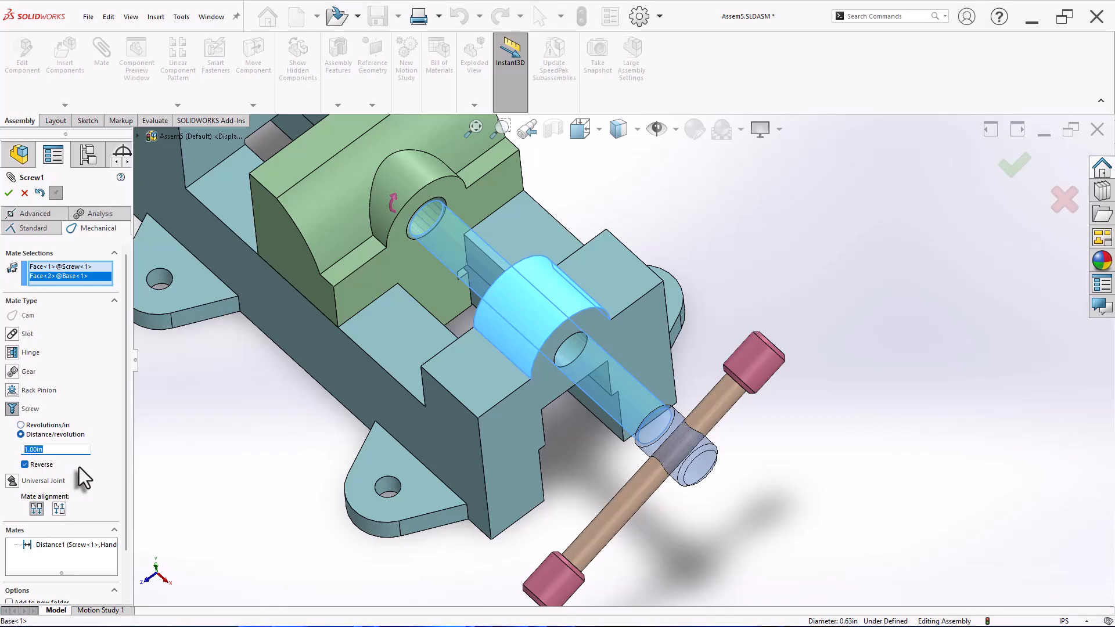
type(".2")
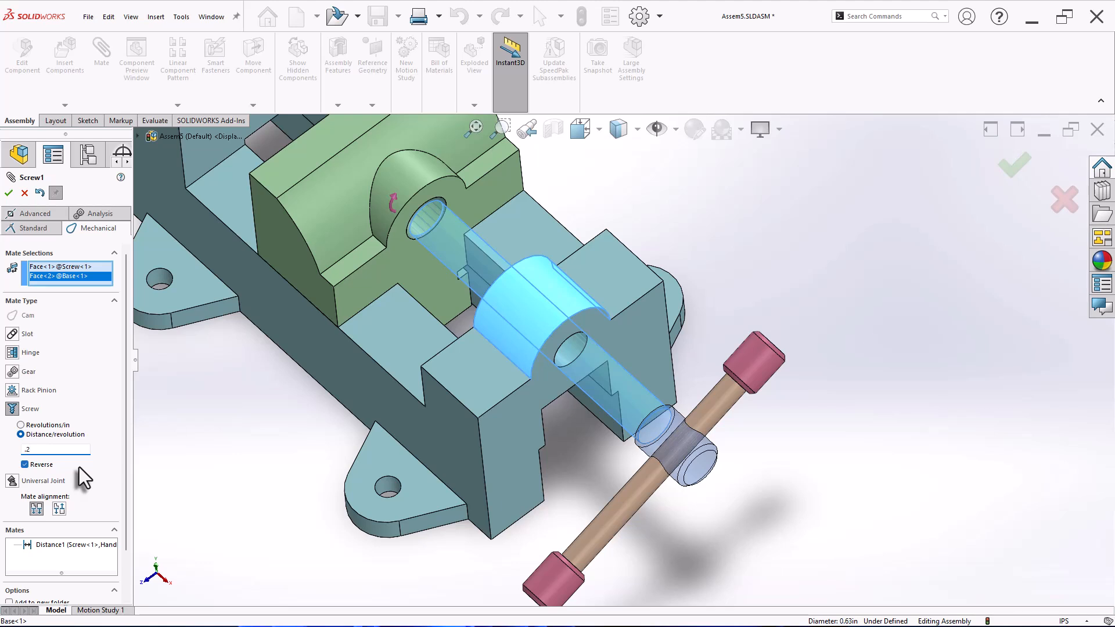
left_click(8, 194)
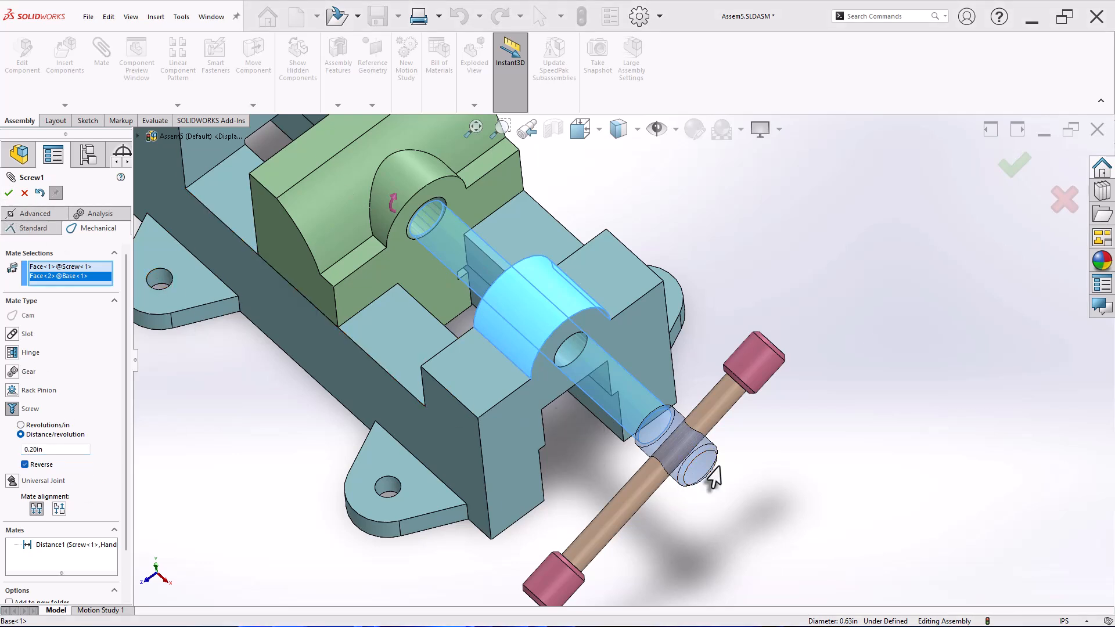
left_click(6, 195)
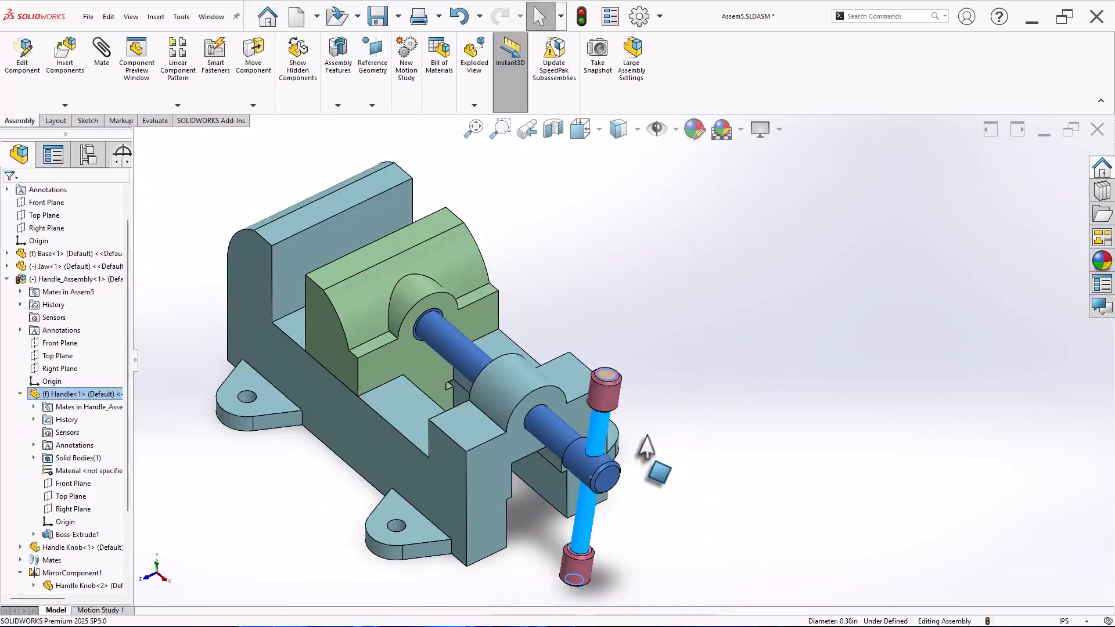
mouse_move(641, 439)
left_mouse_down()
mouse_move(654, 445)
mouse_move(644, 456)
left_mouse_up()
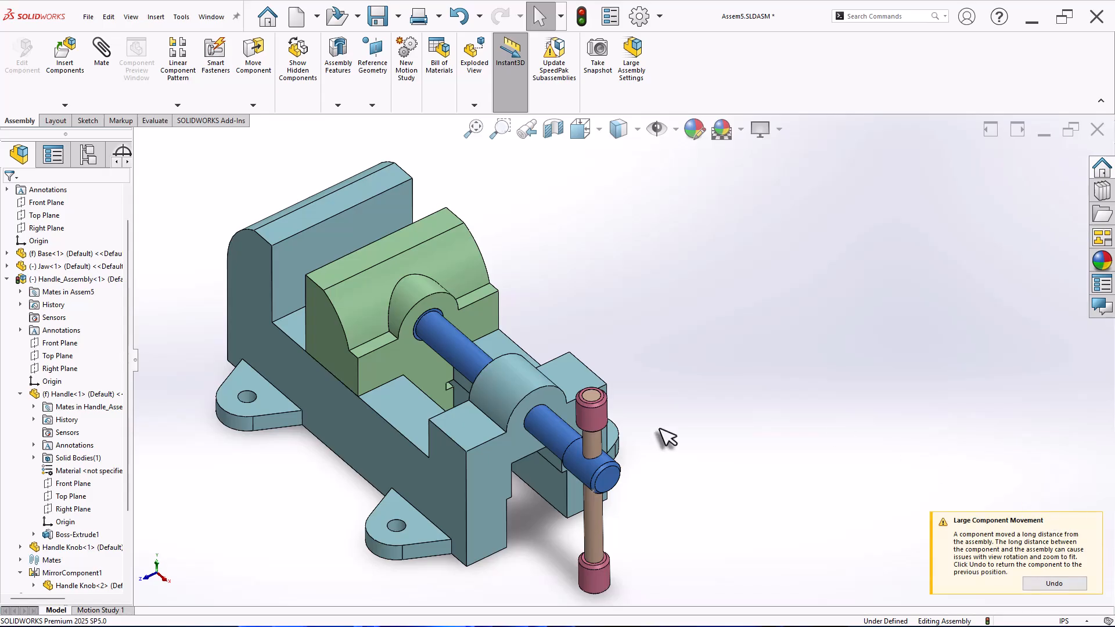
- Make the Right Plane of the Handle part coincident with the Top Plane of the Screw part
left_click(7, 279)
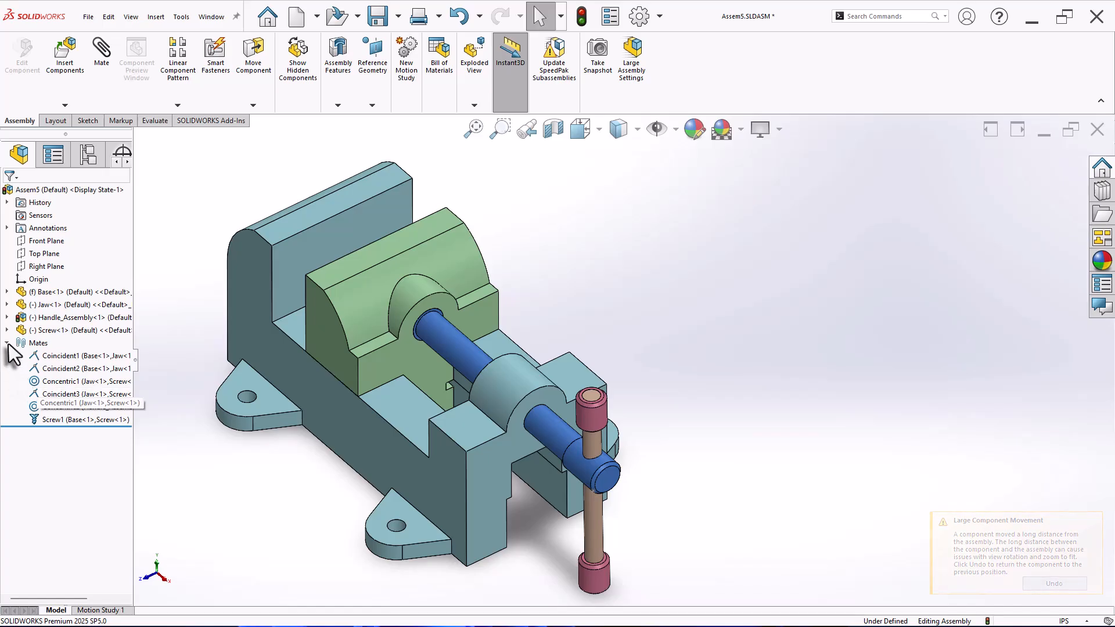
left_click(7, 318)
left_click(20, 393)
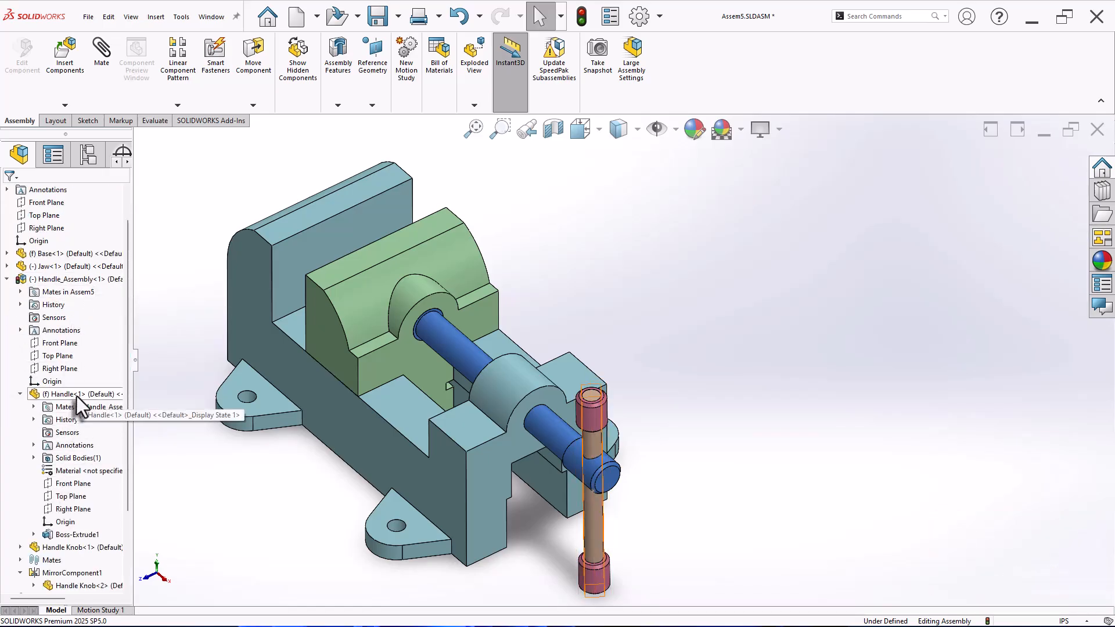
left_click(75, 510)
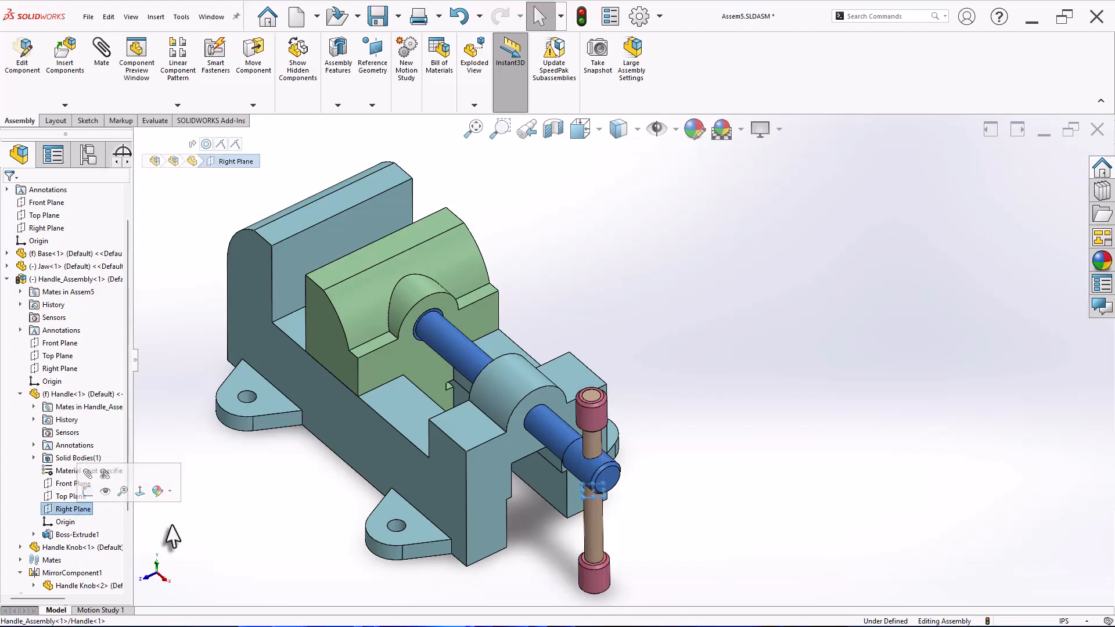
middle_click_drag(256, 540, 255, 471)
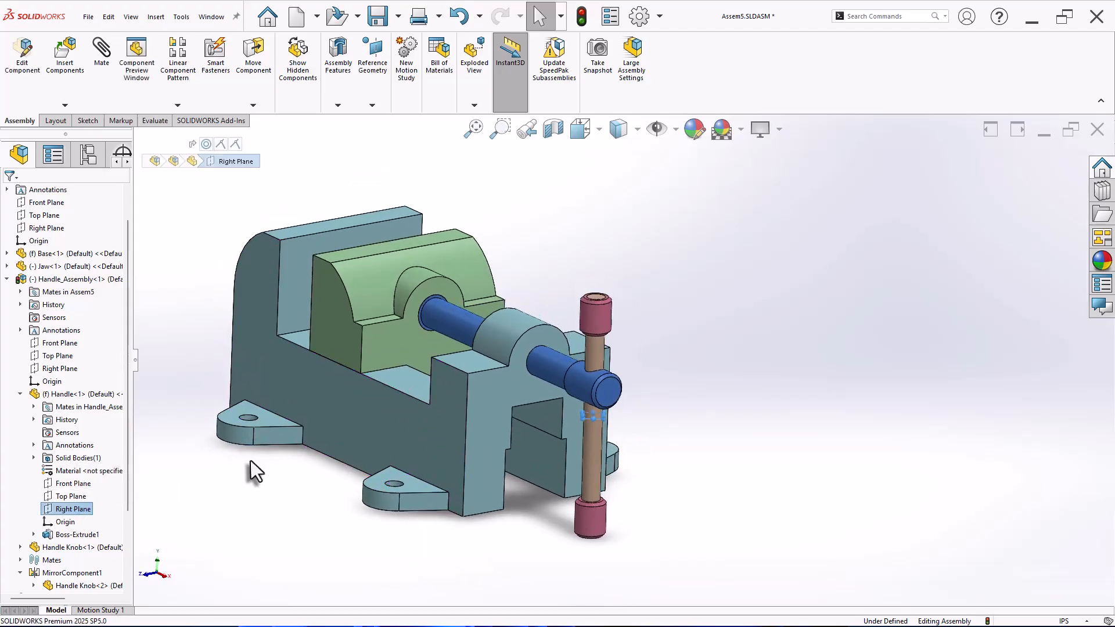
left_click(7, 279)
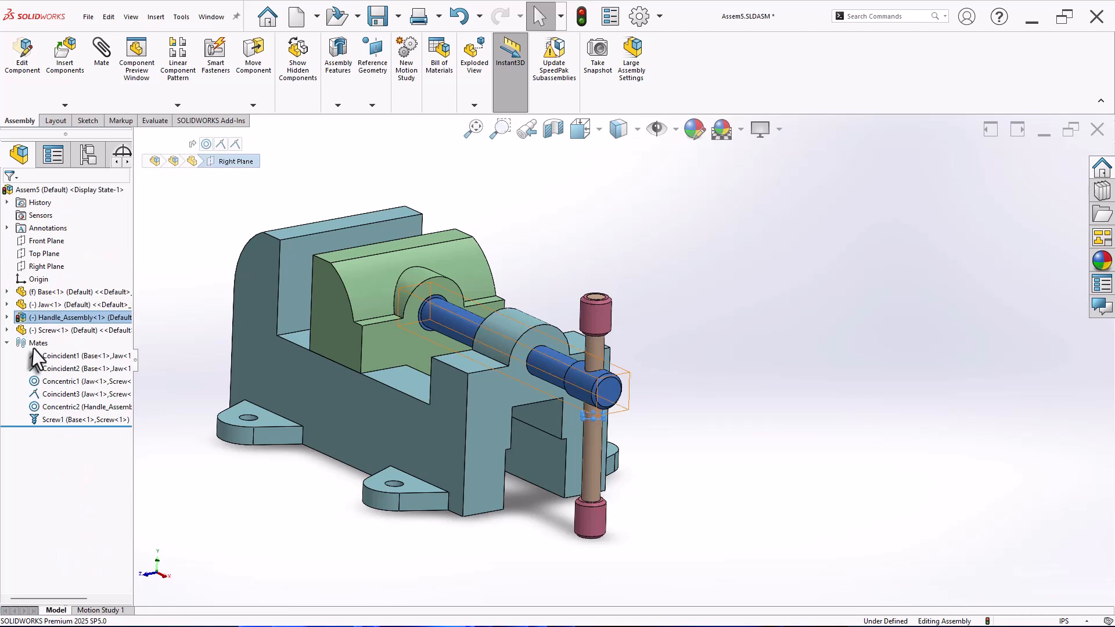
left_click(7, 330)
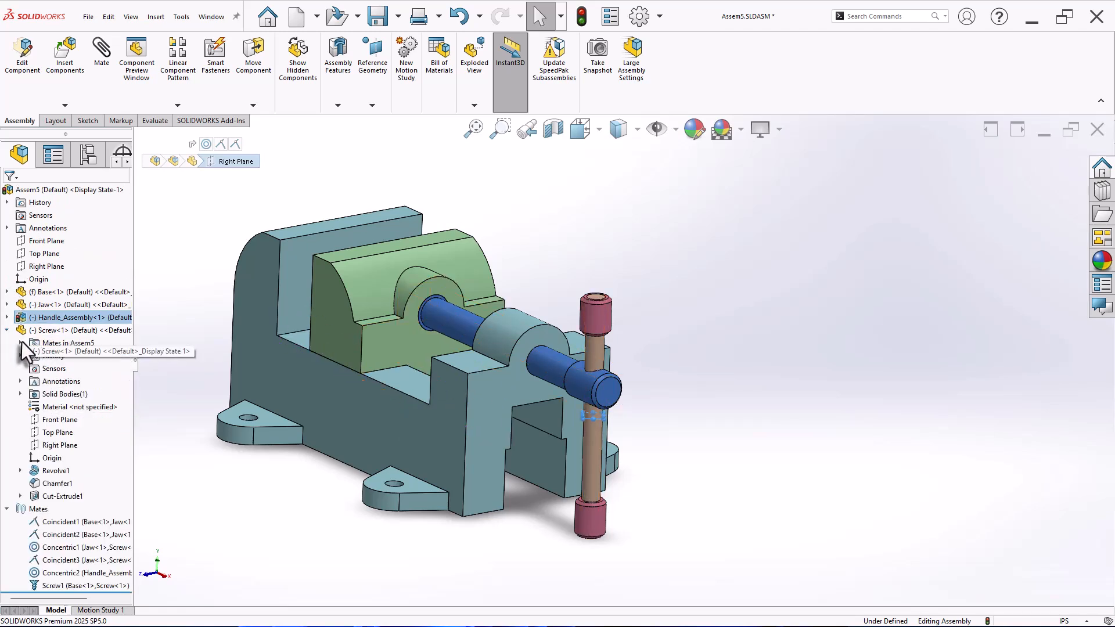
left_click(64, 436)
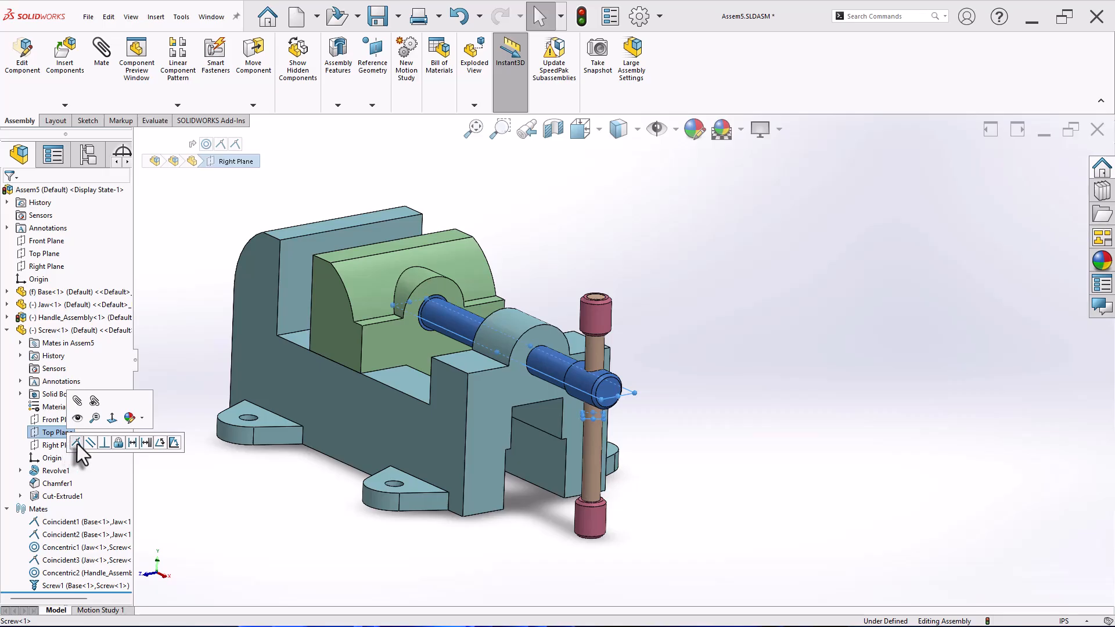
left_click(76, 444)
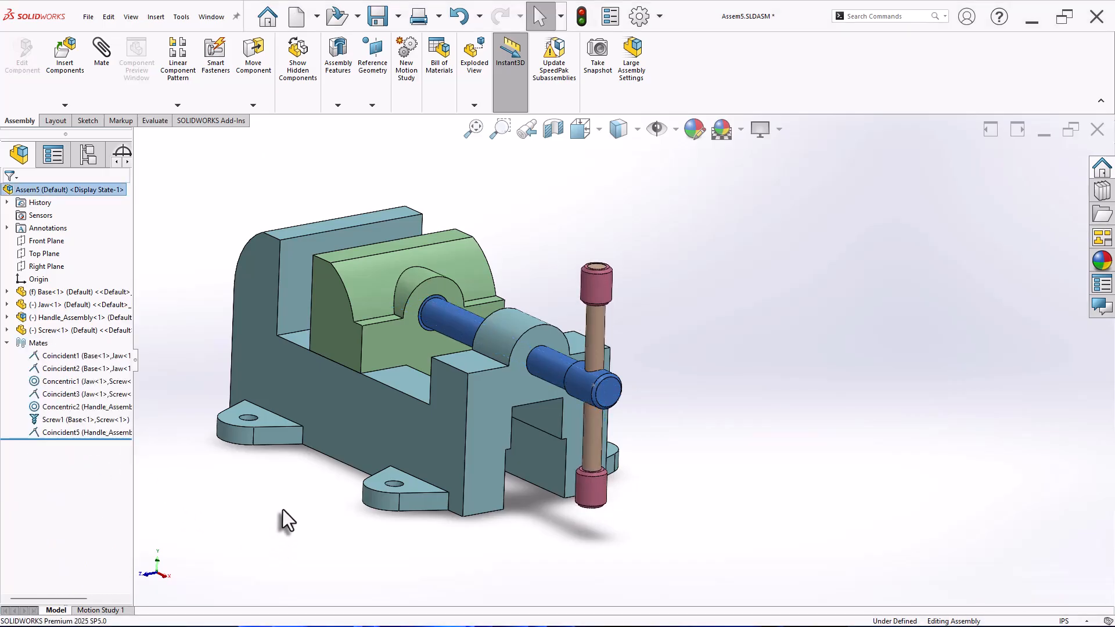
- Turn the handle and slide the jaw along the base to test how they drive each other through the screw mate
middle_click_drag(285, 488, 288, 538)
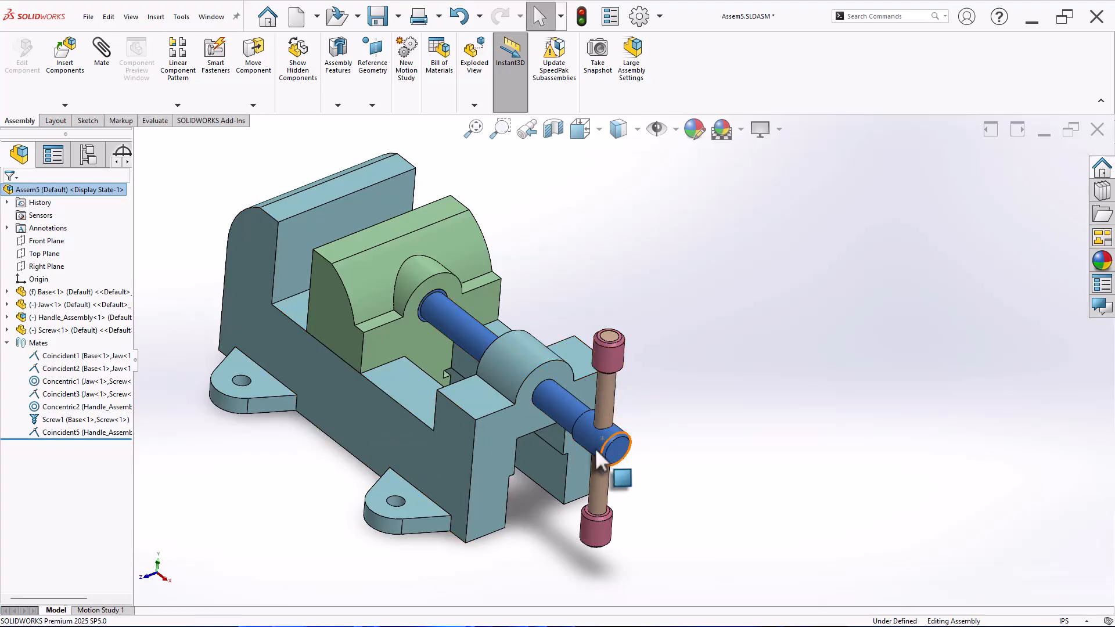
mouse_move(588, 437)
left_mouse_down()
mouse_move(617, 451)
mouse_move(619, 470)
mouse_move(598, 447)
mouse_move(607, 427)
mouse_move(616, 459)
mouse_move(575, 424)
mouse_move(604, 441)
mouse_move(573, 462)
mouse_move(638, 412)
mouse_move(568, 434)
left_mouse_up()
mouse_move(626, 458)
left_mouse_down()
mouse_move(613, 451)
mouse_move(639, 465)
mouse_move(619, 448)
mouse_move(631, 452)
left_mouse_up()
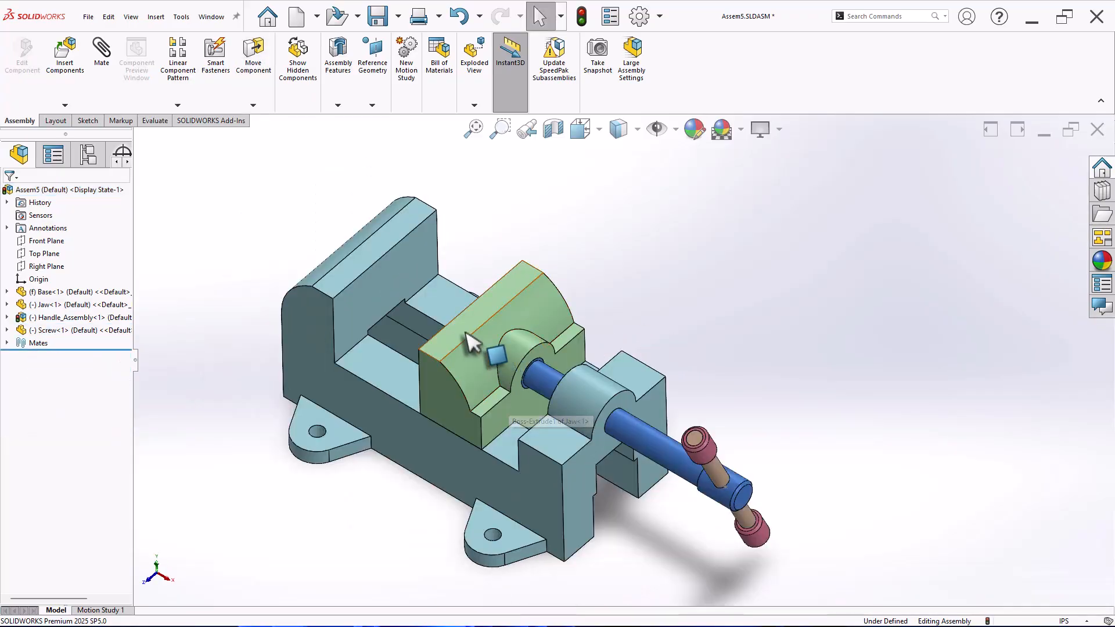
left_click_drag(469, 329, 513, 326)
left_click(651, 270)
left_click(779, 331)
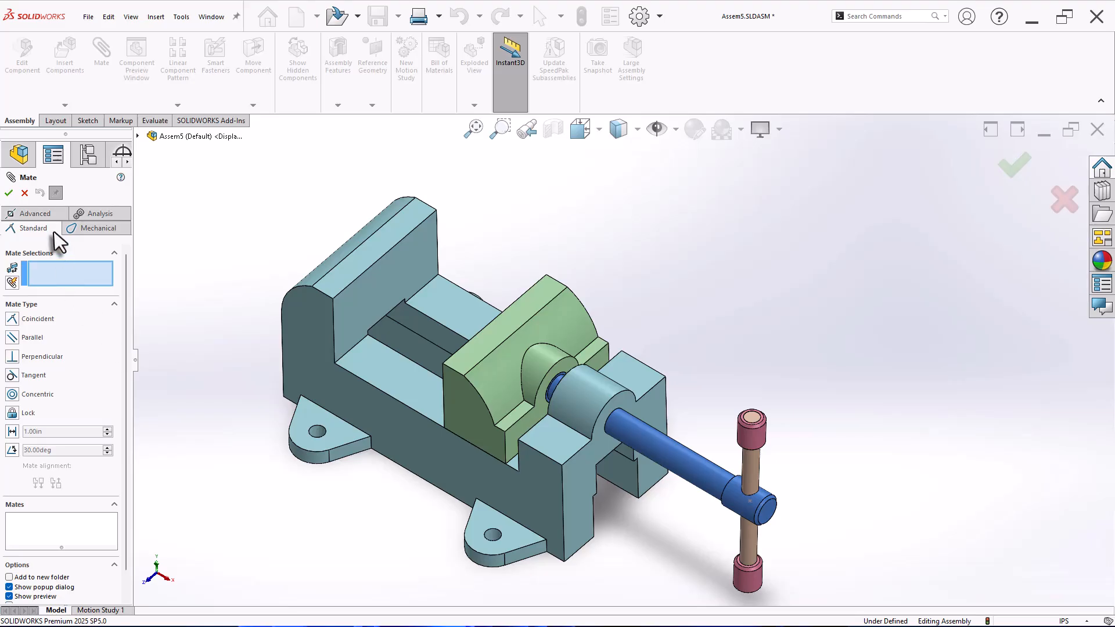
- Add a limit distance mate between the facing clamping faces of base and jaw, with a 3.50 in maximum and 0 in minimum
left_click(47, 227)
left_click(11, 410)
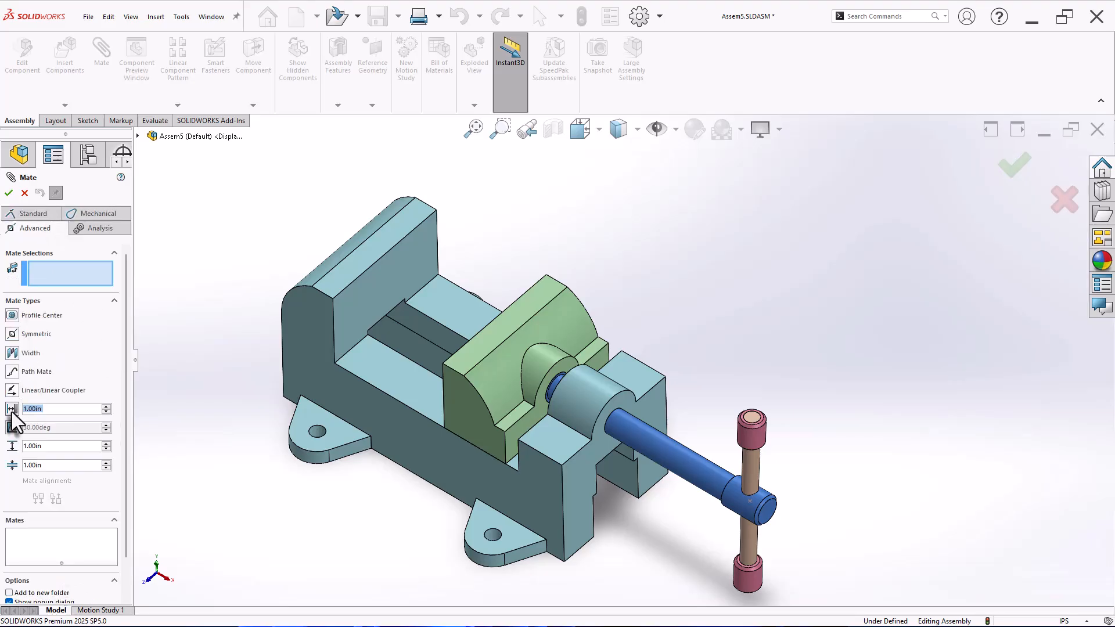
left_click(361, 319)
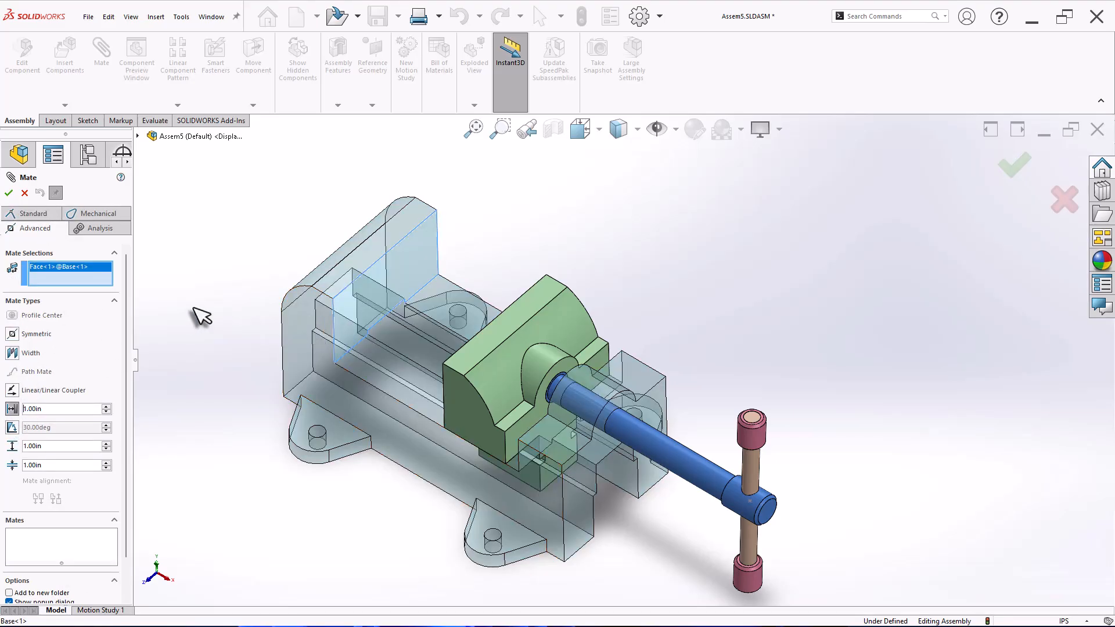
middle_click_drag(196, 316, 251, 350)
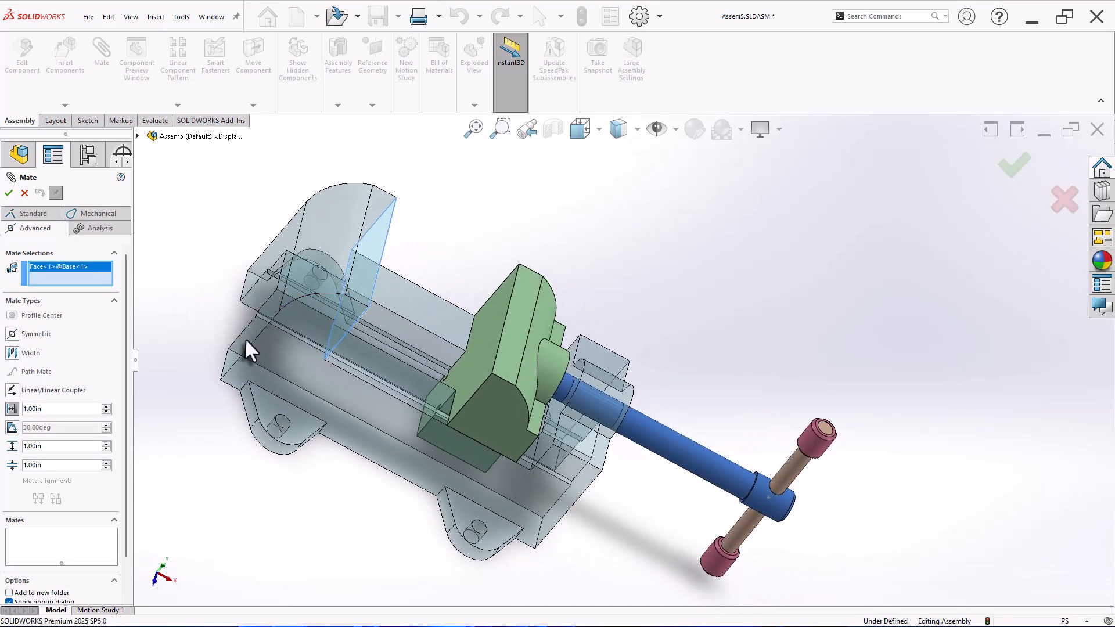
left_click(493, 351)
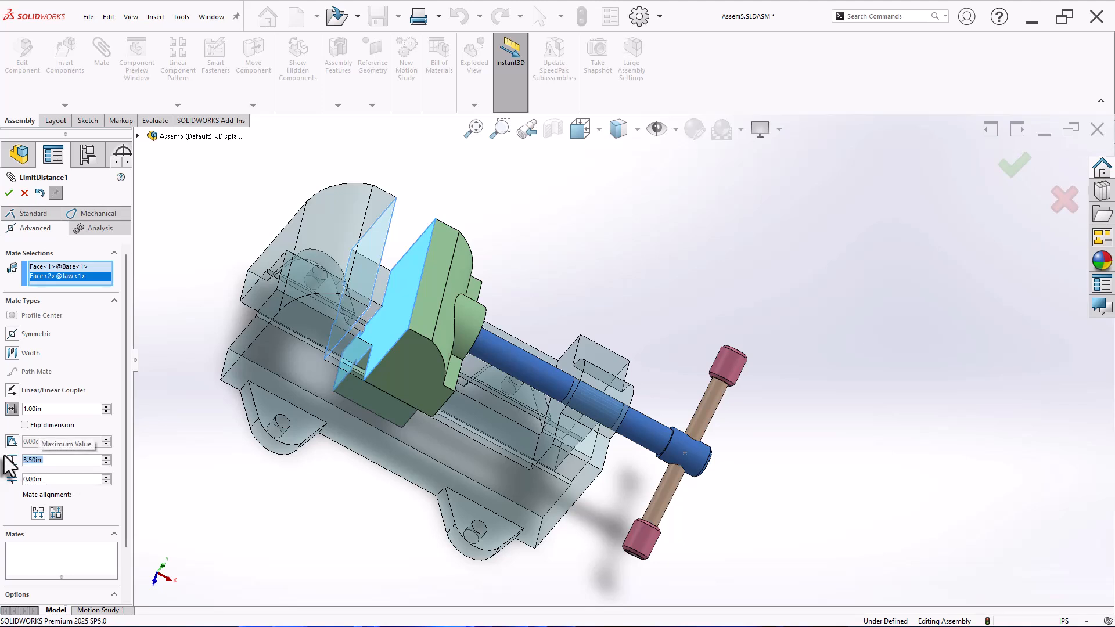
left_click(9, 193)
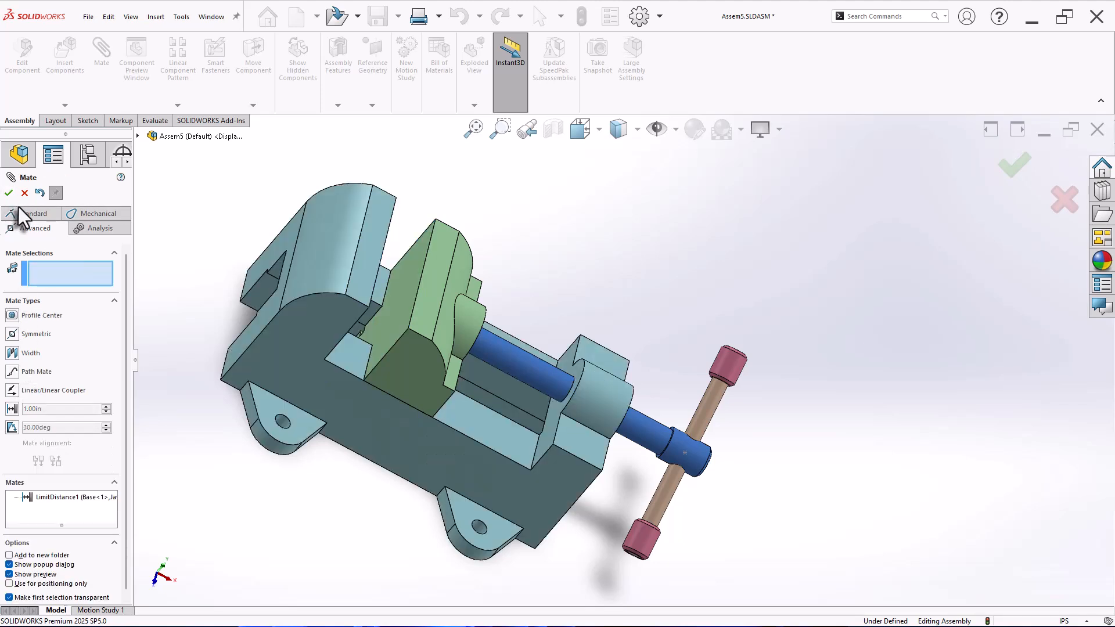
left_click(14, 196)
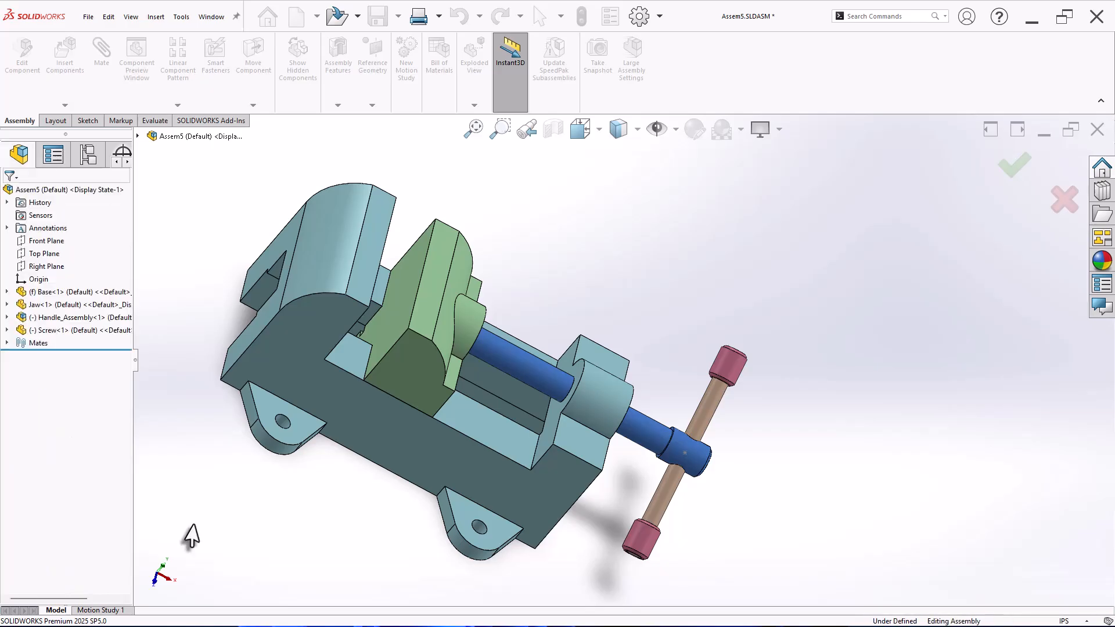
- Slide the jaw and turn the handle to test the vice's travel within its distance limits
middle_click_drag(223, 549, 194, 526)
left_click_drag(389, 302, 363, 316)
left_click(805, 478)
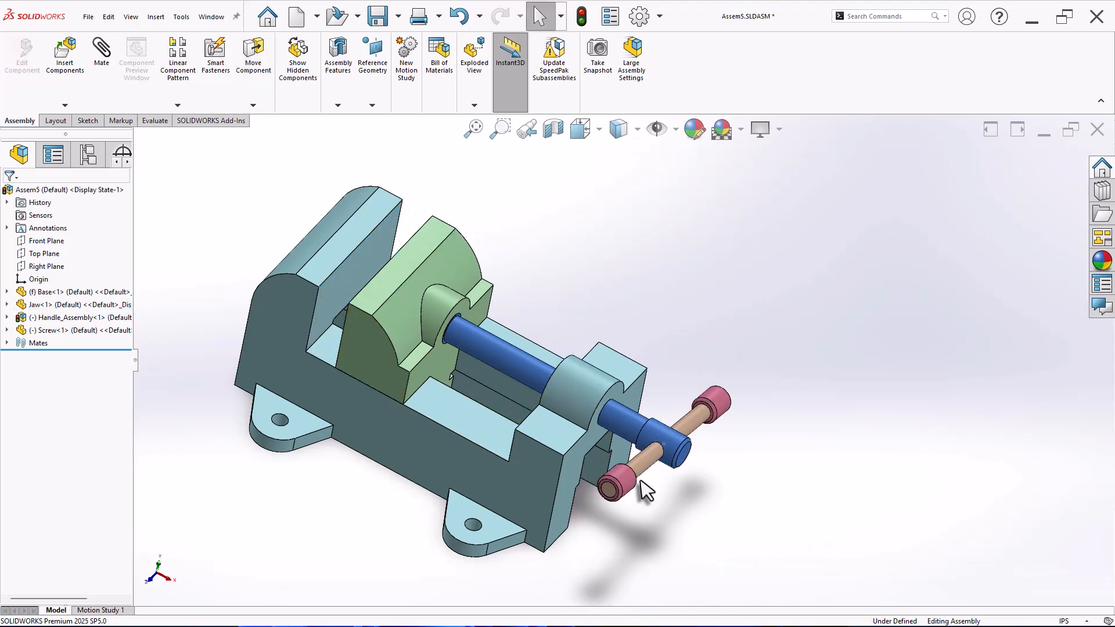
left_click_drag(646, 478, 633, 448)
left_click(786, 483)
middle_click_drag(786, 482, 774, 460)
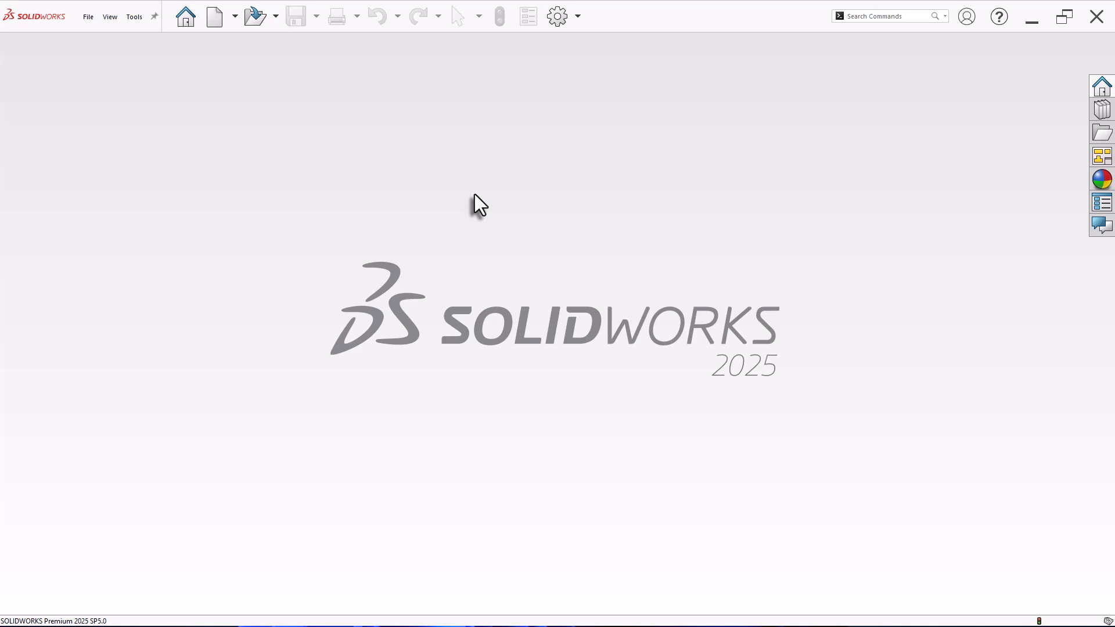
- Create a new assembly and place bracket.sldprt from the U-Joint Changes folder as its first component
left_click(214, 18)
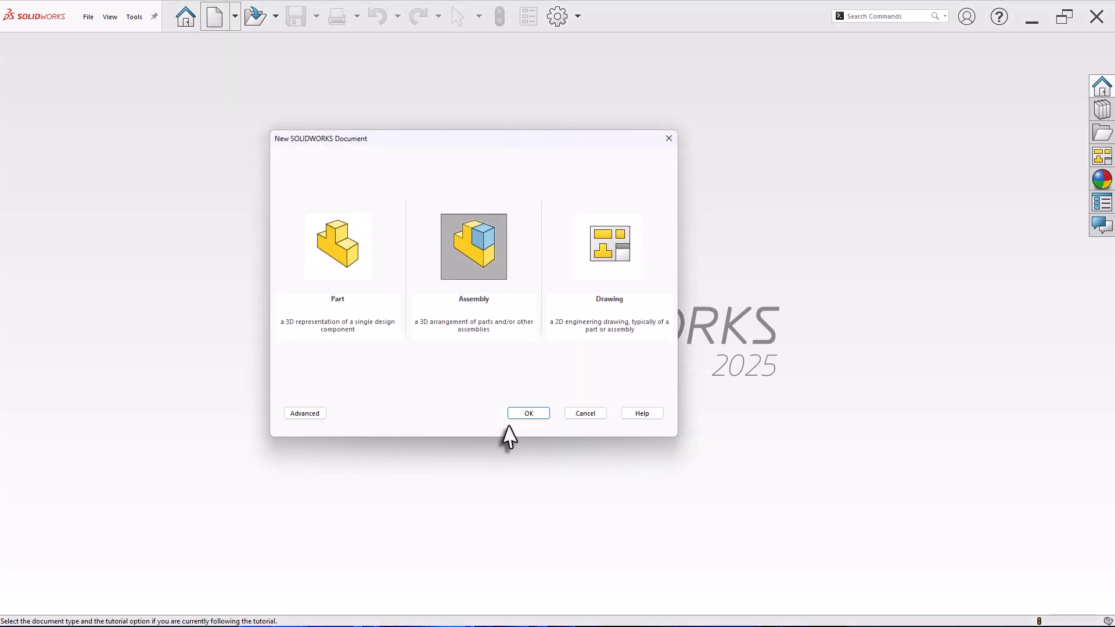
left_click(526, 414)
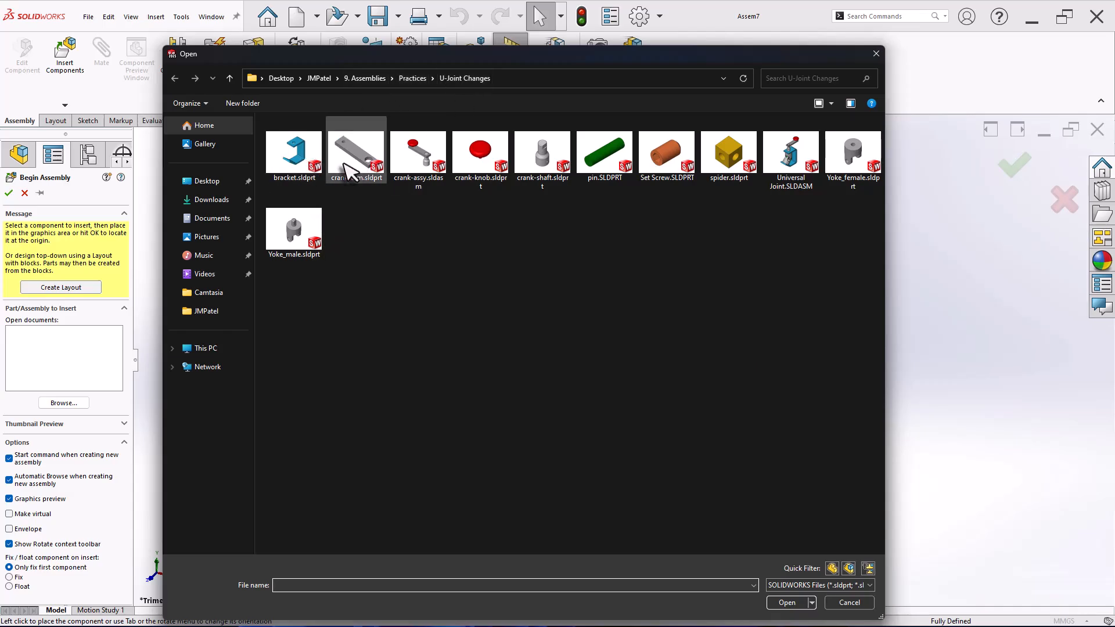
left_click(288, 176)
left_click(784, 604)
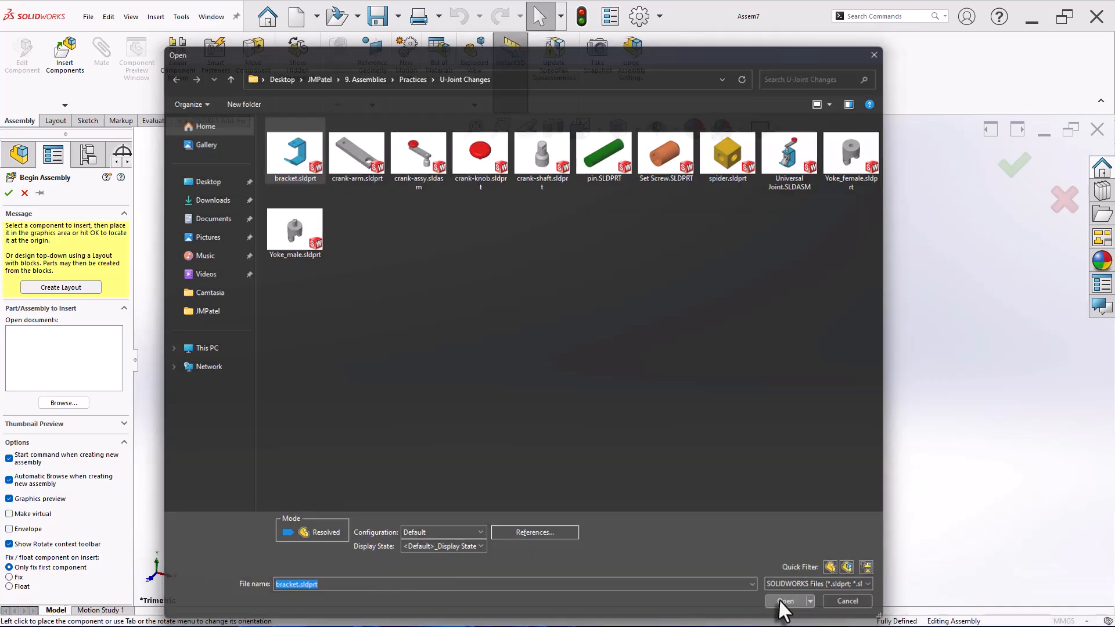
left_click(503, 375)
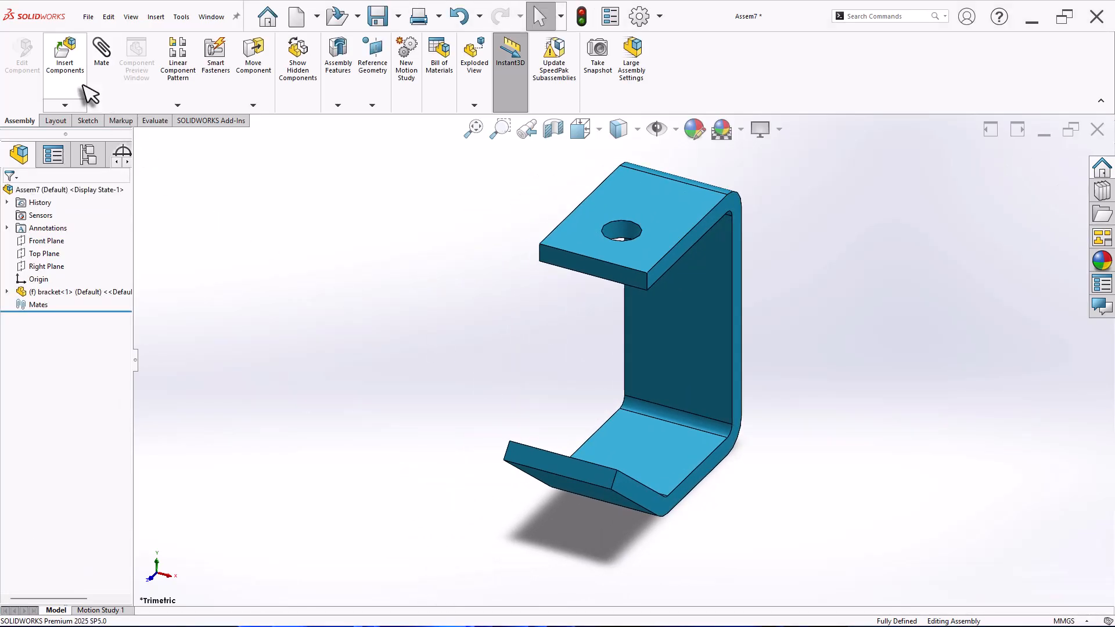
- Insert Yoke_male.sldprt and place it beside the bracket
left_click(84, 87)
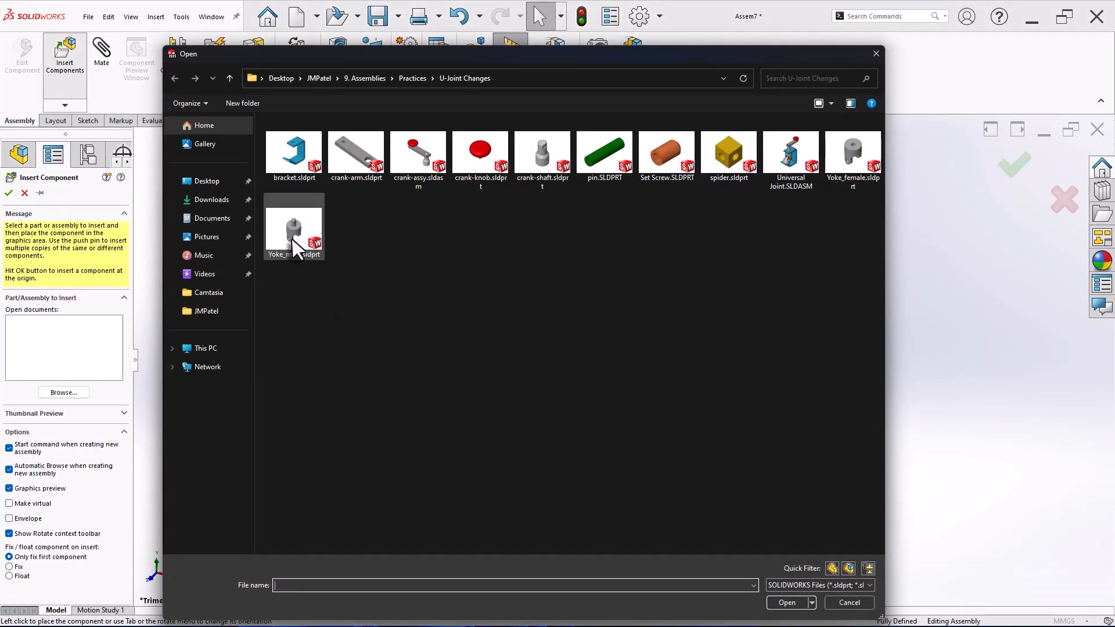
left_click(293, 238)
left_click(787, 603)
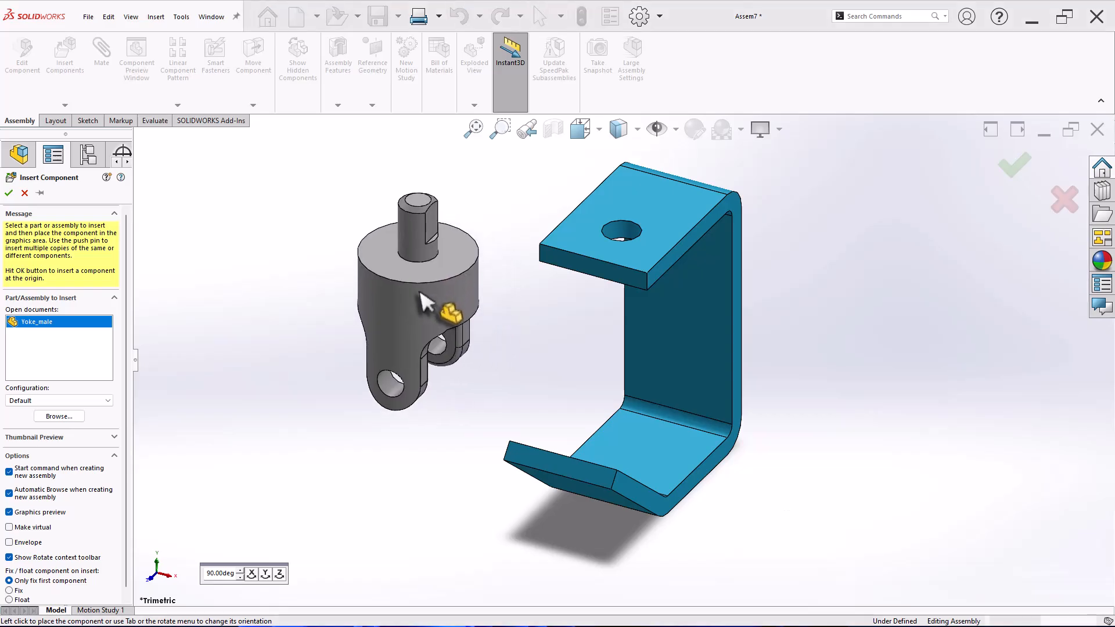
left_click(430, 308)
- Add a concentric mate between the male yoke's shaft and the hole in the bracket's upper flange
scroll(755, 235, "down", 2)
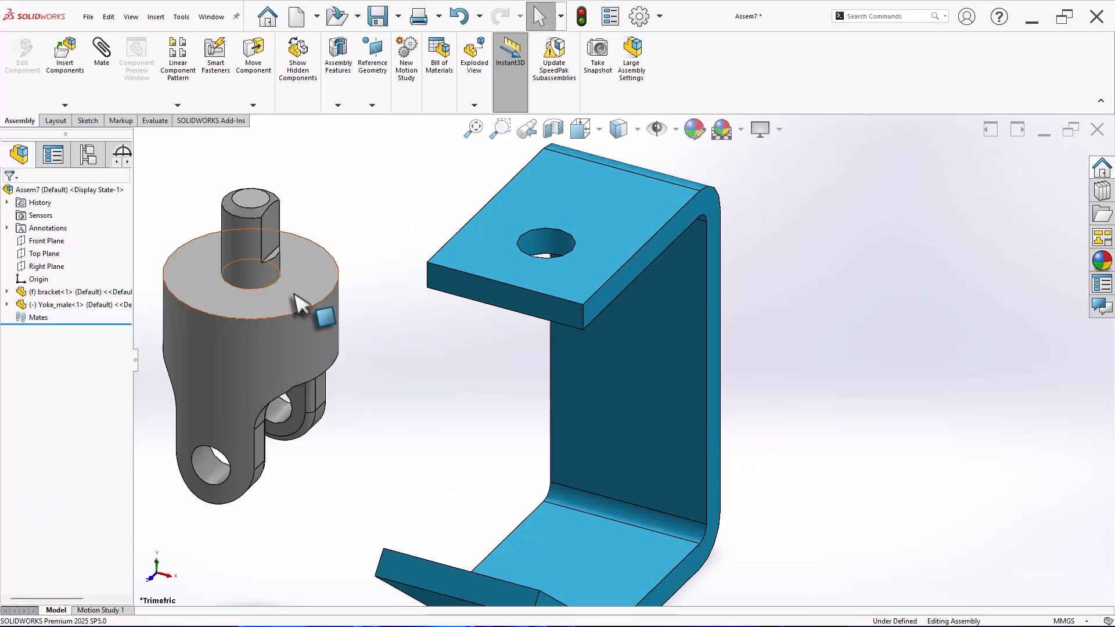
left_click(254, 264)
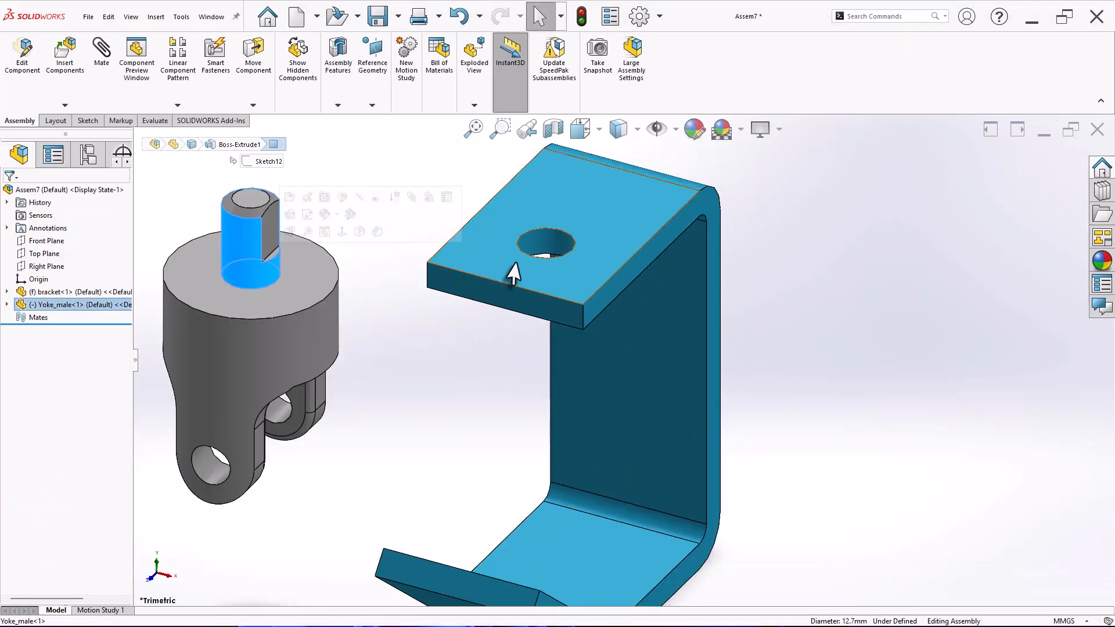
left_click(559, 237, "ctrl")
left_click(639, 226)
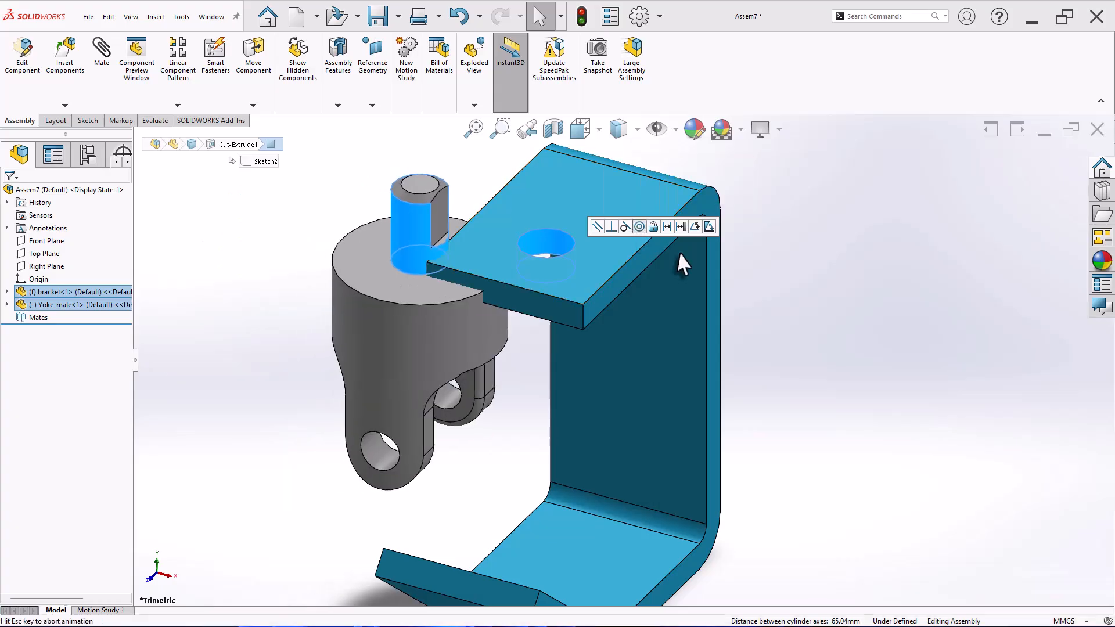
left_click(846, 355)
- Mate the male yoke's shoulder face coincident with the underside of the bracket's upper flange and turn the yoke to test it
middle_click_drag(566, 357, 688, 384)
left_click(710, 364)
left_click_drag(638, 344, 639, 399)
middle_click_drag(720, 231, 656, 369)
left_click(722, 336)
left_click(653, 358, "ctrl")
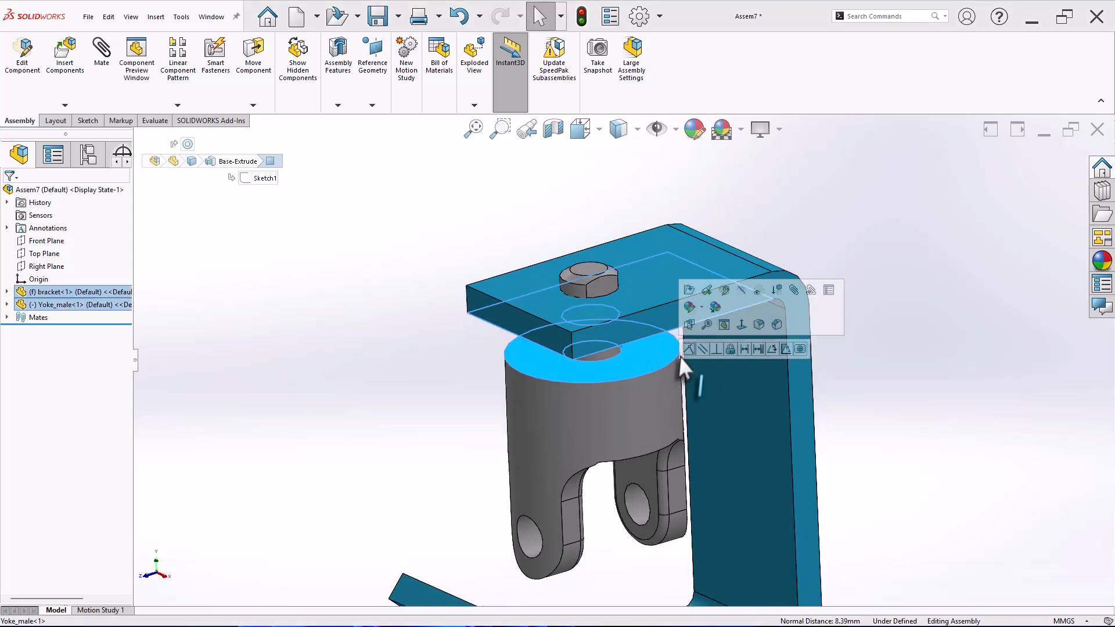
left_click(688, 348)
middle_click_drag(528, 349, 662, 357)
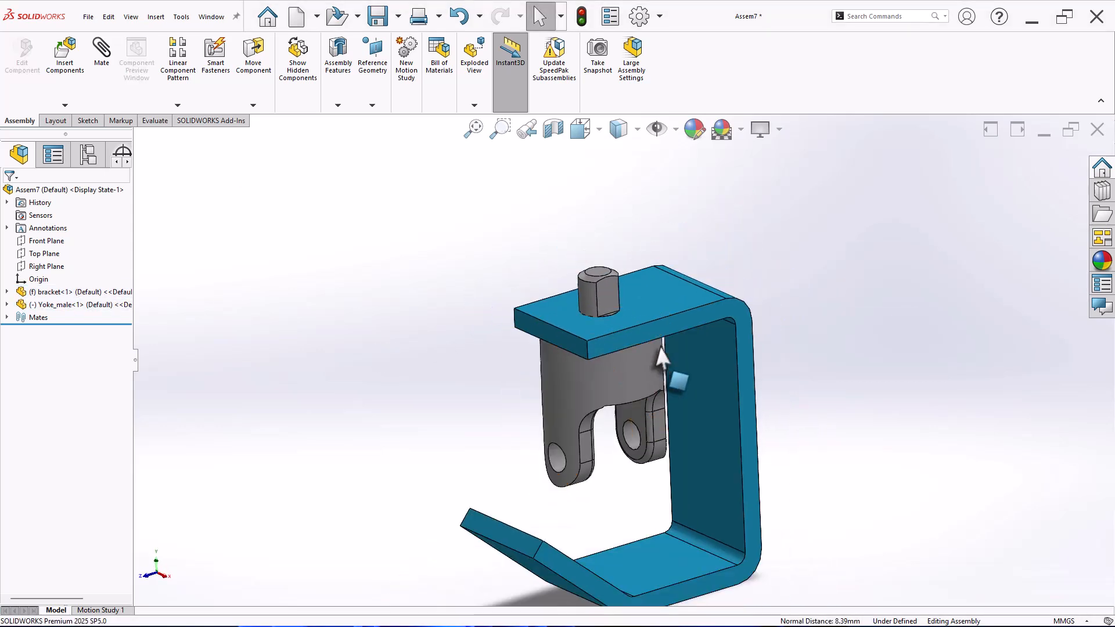
left_click_drag(620, 377, 493, 372)
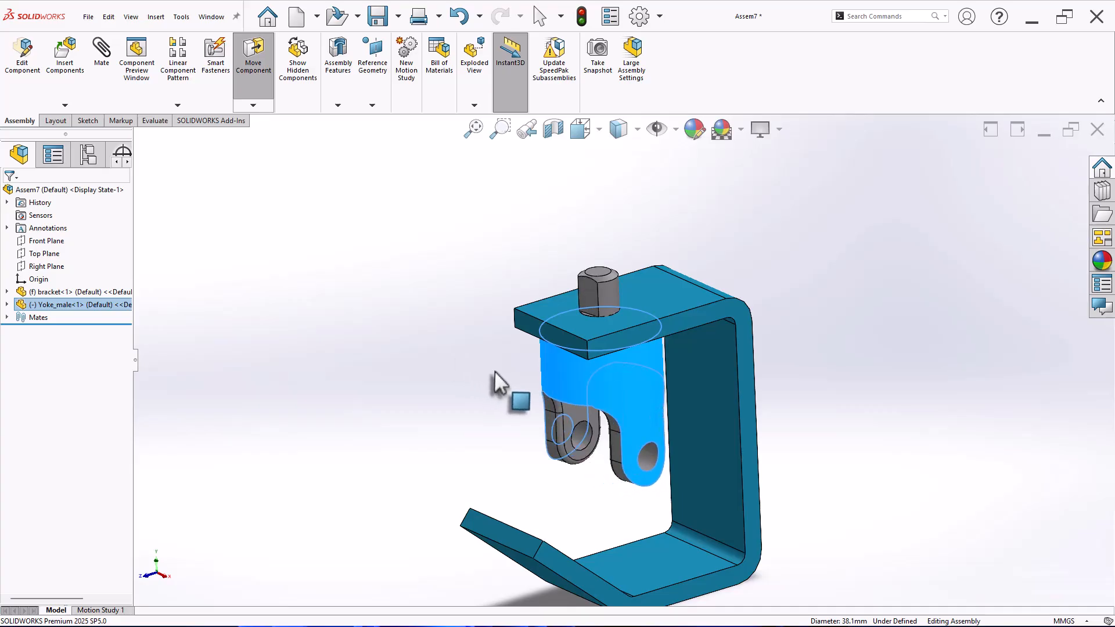
left_click(231, 172)
- Insert spider.sldprt and place it beside the bracket
left_click(58, 58)
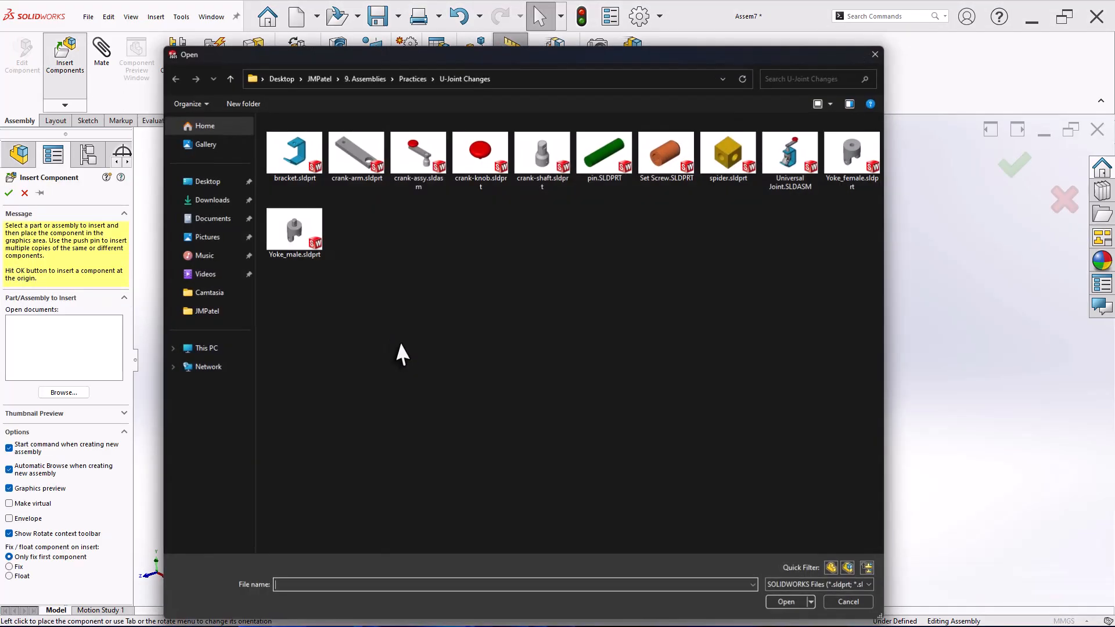
left_click(787, 603)
left_click(421, 345)
scroll(468, 380, "down", 5)
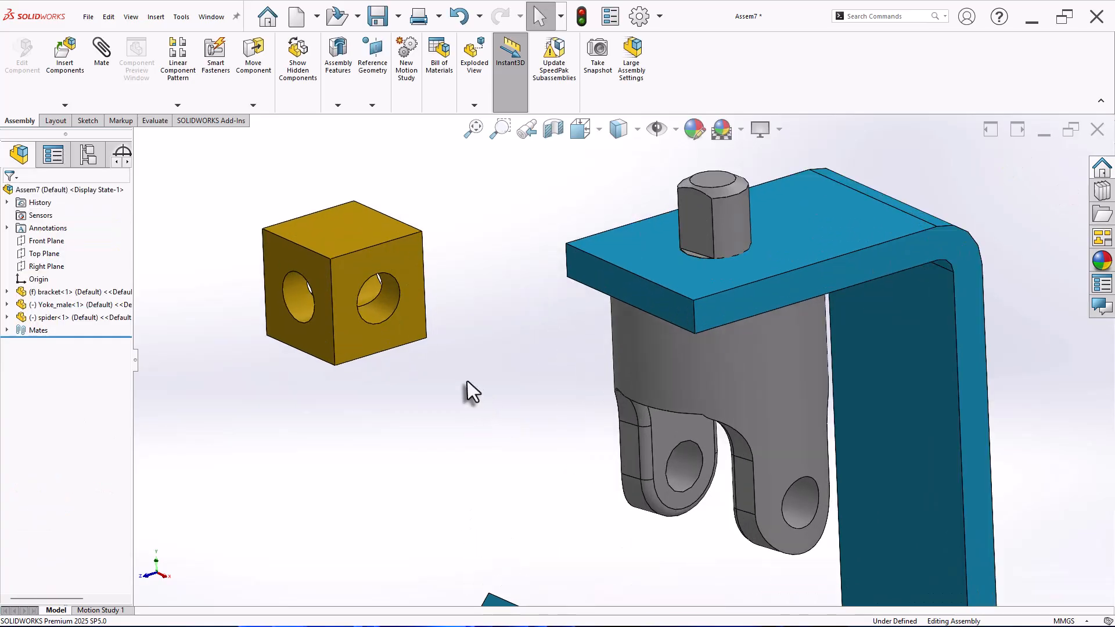
- Add a concentric mate between the spider's hole and the pin hole in the male yoke's arm
left_click(385, 315)
left_click(806, 510, "ctrl")
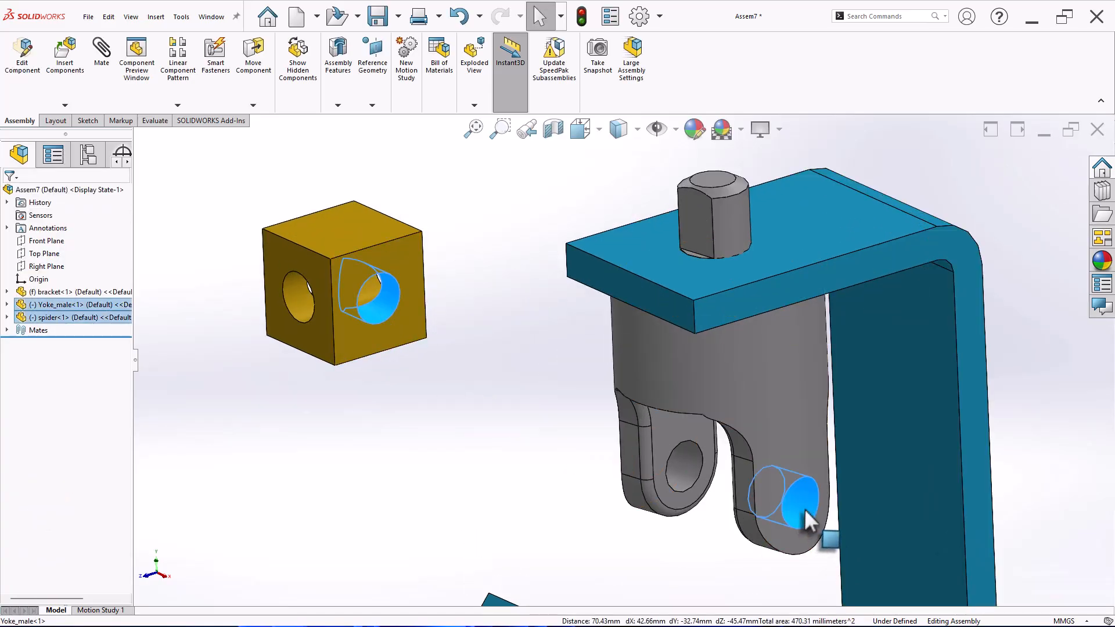
left_click(883, 498)
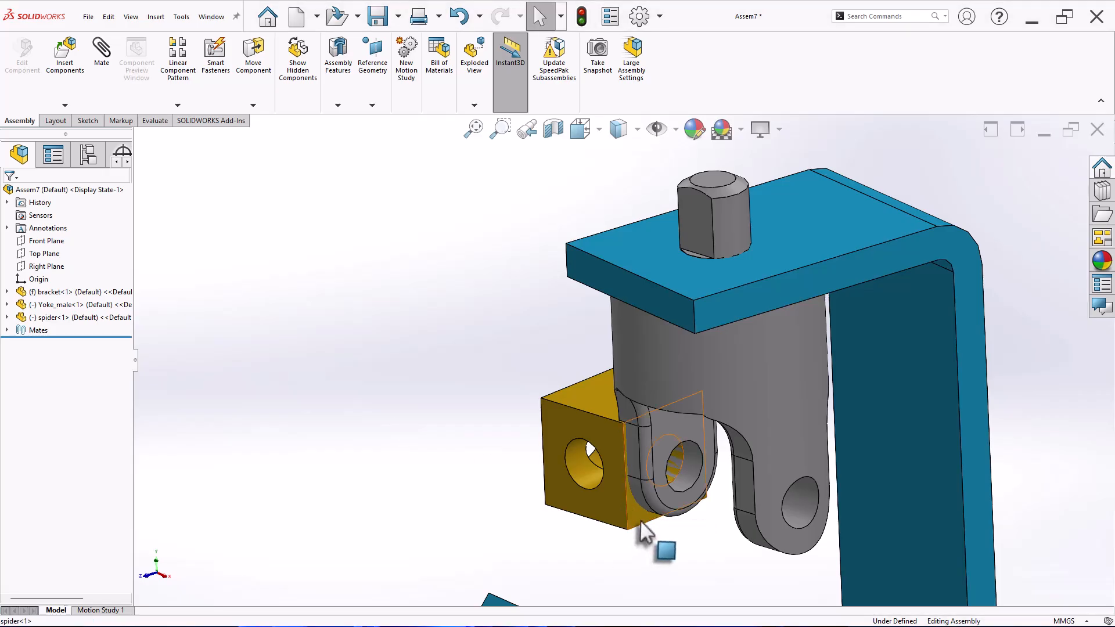
- Add a coincident mate between the spider's side face and the inner face of the male yoke's arm
left_click(640, 520)
middle_click_drag(667, 573, 723, 498)
left_click(726, 448, "ctrl")
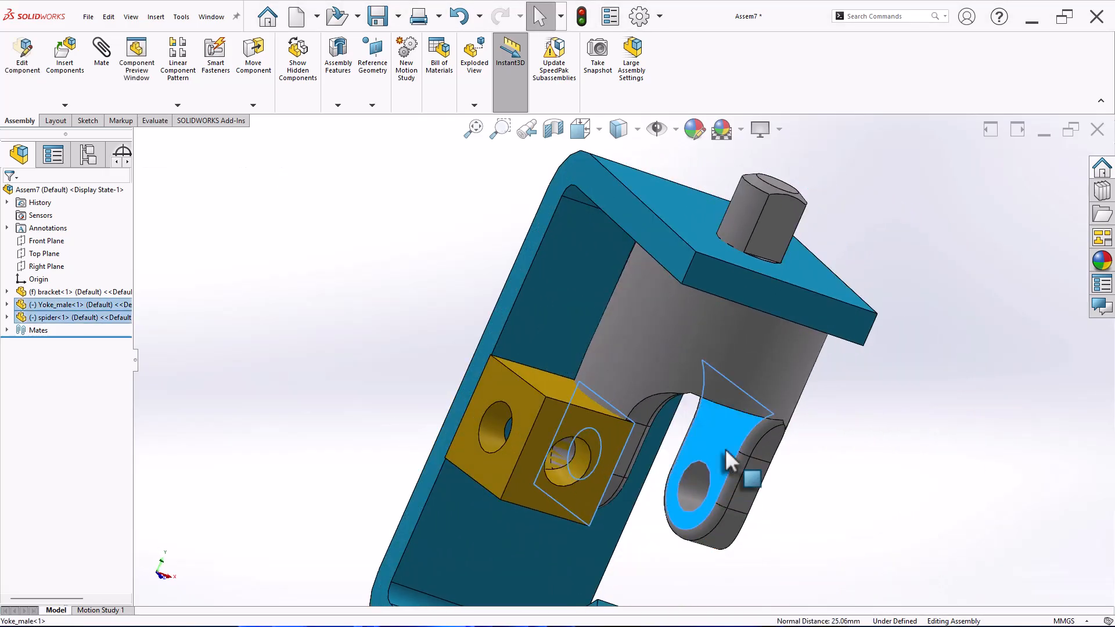
left_click(760, 438)
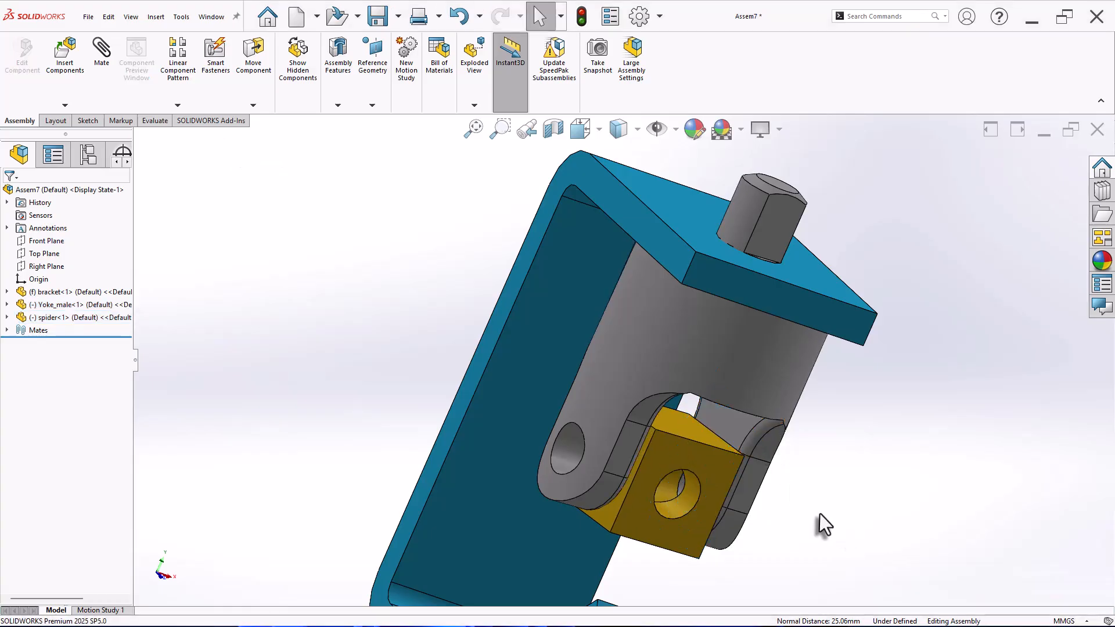
- Move the spider and the male yoke to test their remaining rotation in the bracket
middle_click_drag(820, 514, 739, 493)
left_click(717, 486)
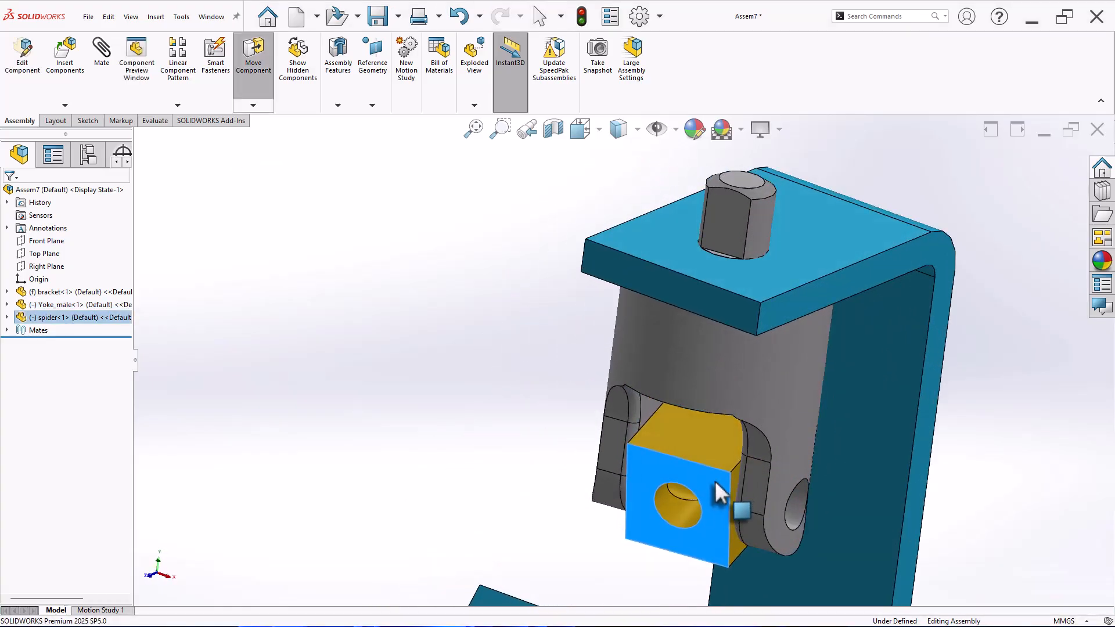
left_click_drag(716, 482, 716, 470)
left_click(960, 498)
scroll(811, 452, "up", 2)
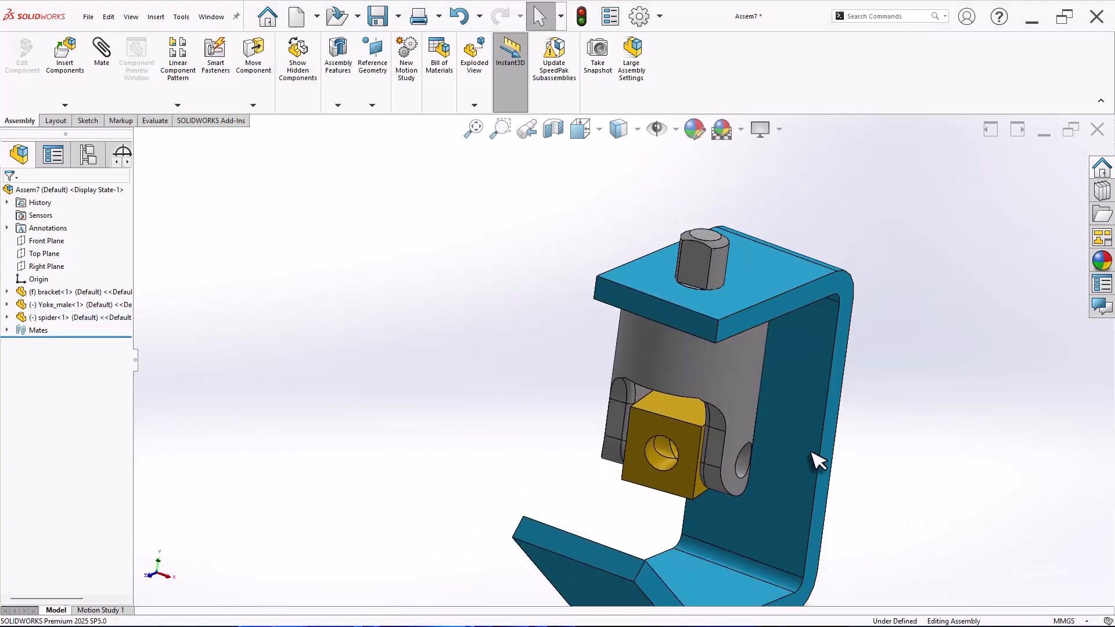
middle_click_drag(785, 440, 712, 394)
left_click(695, 383)
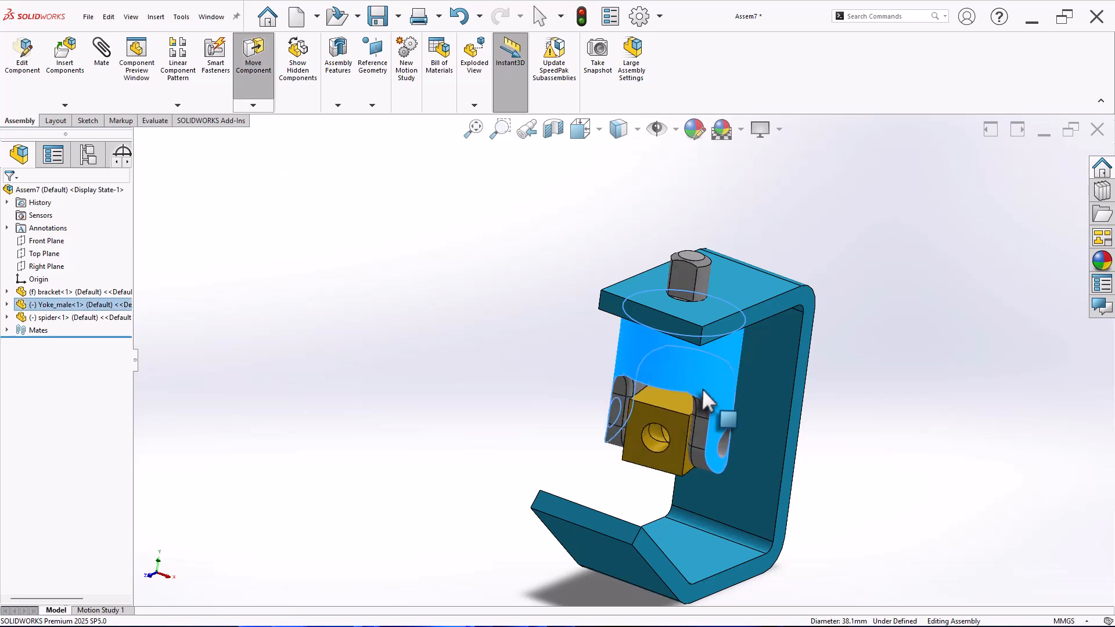
left_click(876, 454)
middle_click_drag(875, 453, 789, 450)
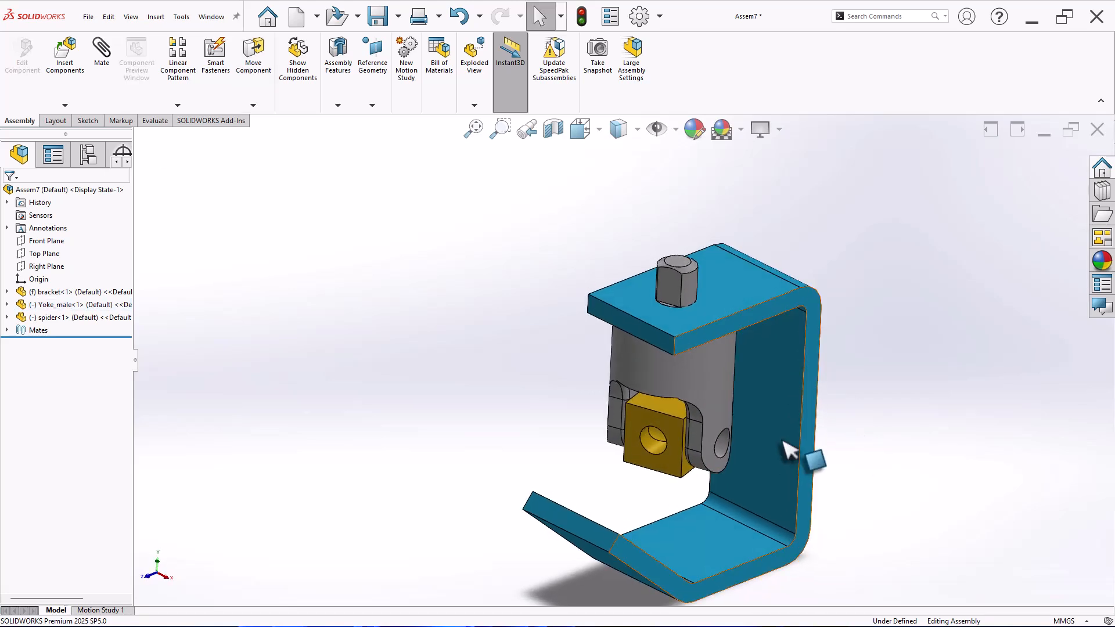
- Insert Yoke_female.sldprt and place it beside the bracket
left_click(71, 77)
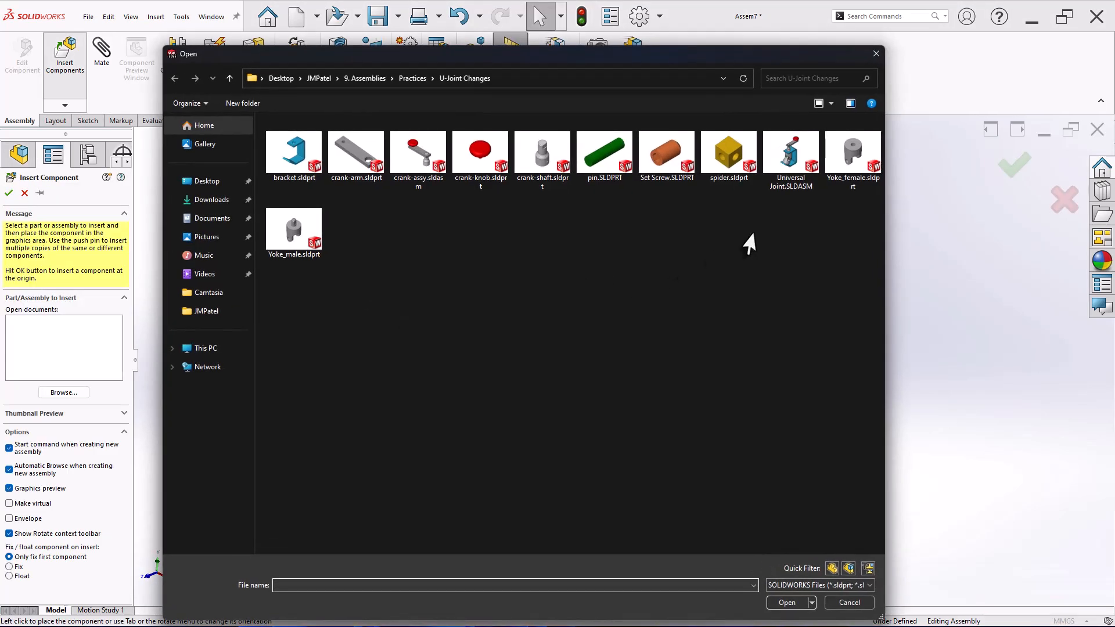
left_click(840, 162)
left_click(786, 603)
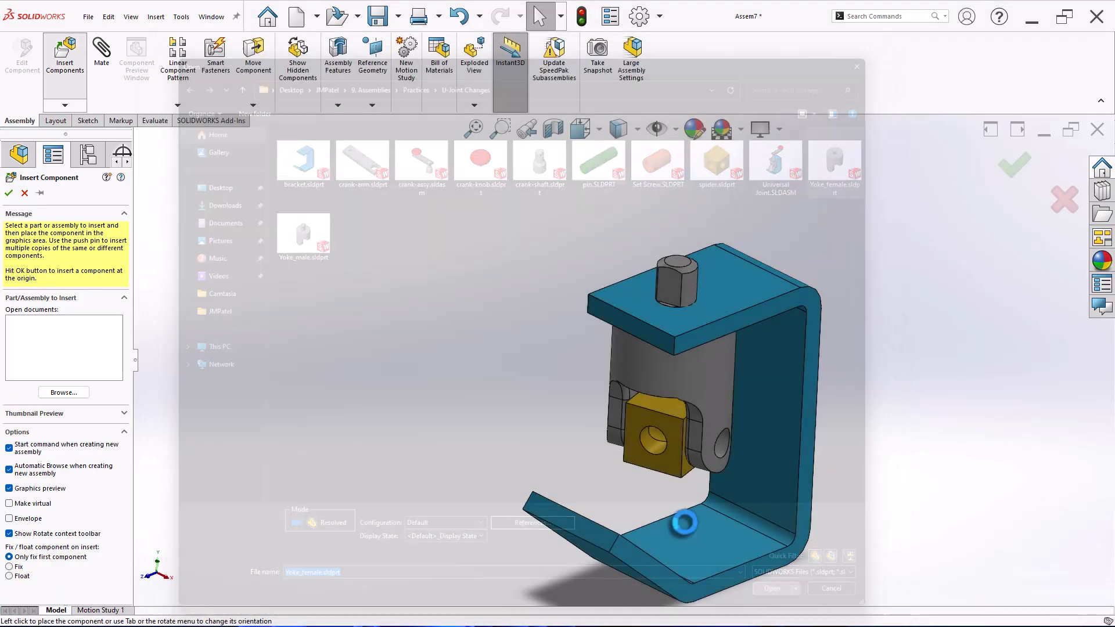
left_click(471, 372)
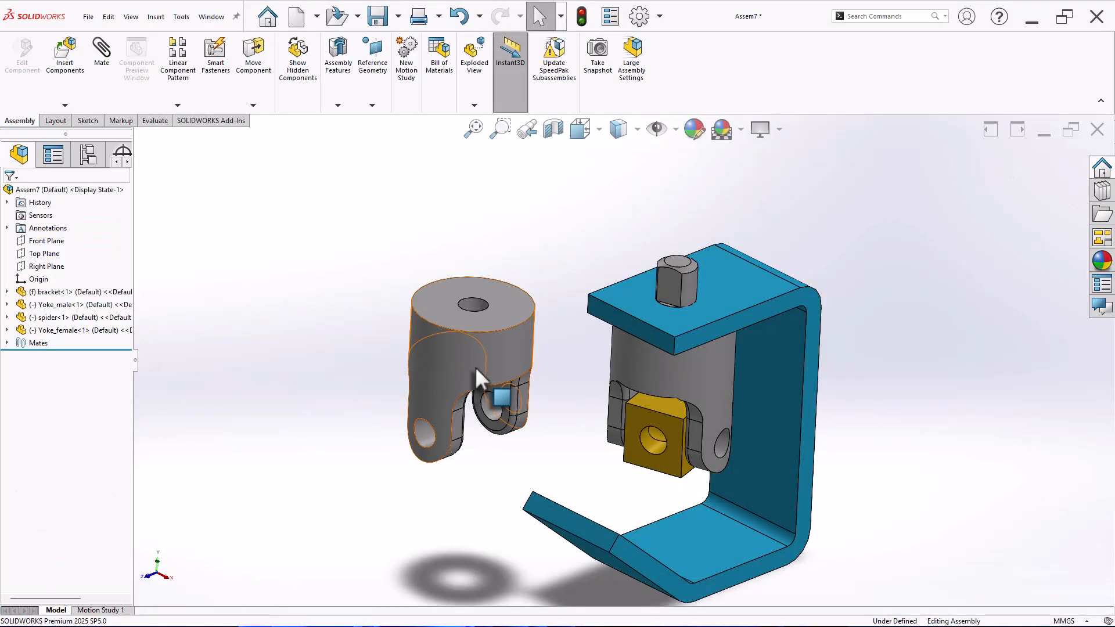
- Rotate the female yoke so its fork points upward, and turn the male yoke to expose the spider's free hole
right_click_drag(475, 367, 307, 342)
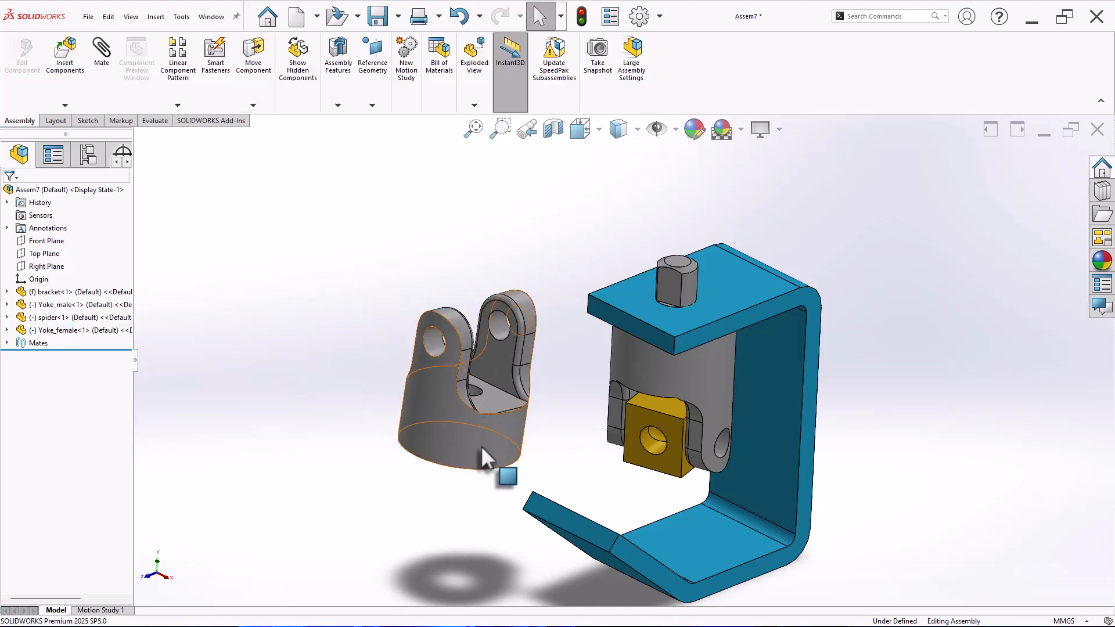
right_click_drag(481, 445, 381, 465)
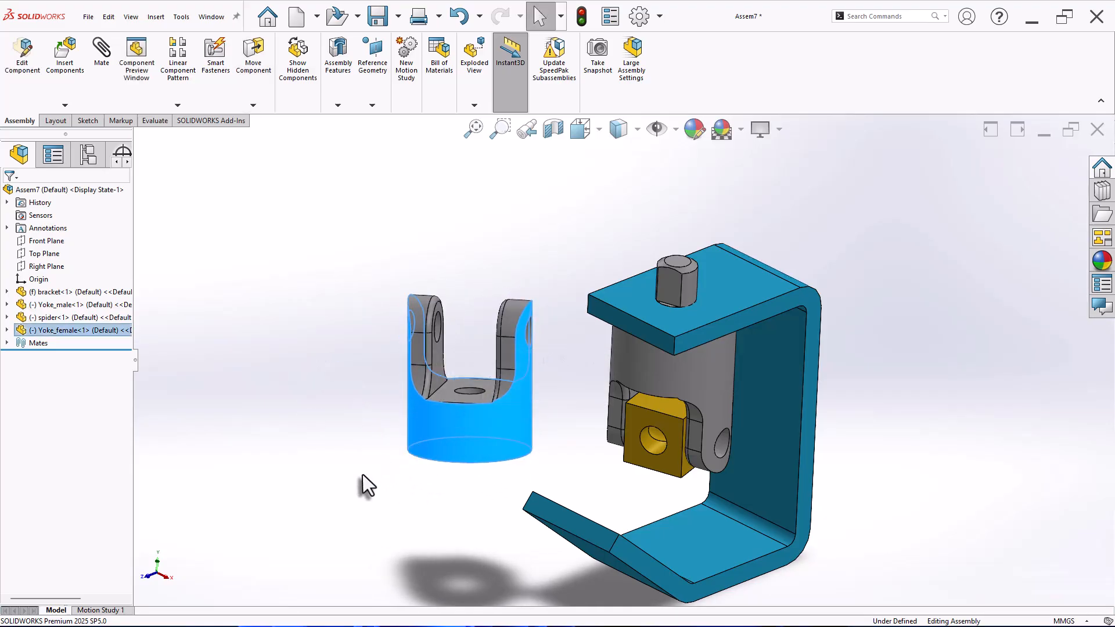
left_click(363, 475)
right_click_drag(713, 393, 581, 375)
left_click(481, 514)
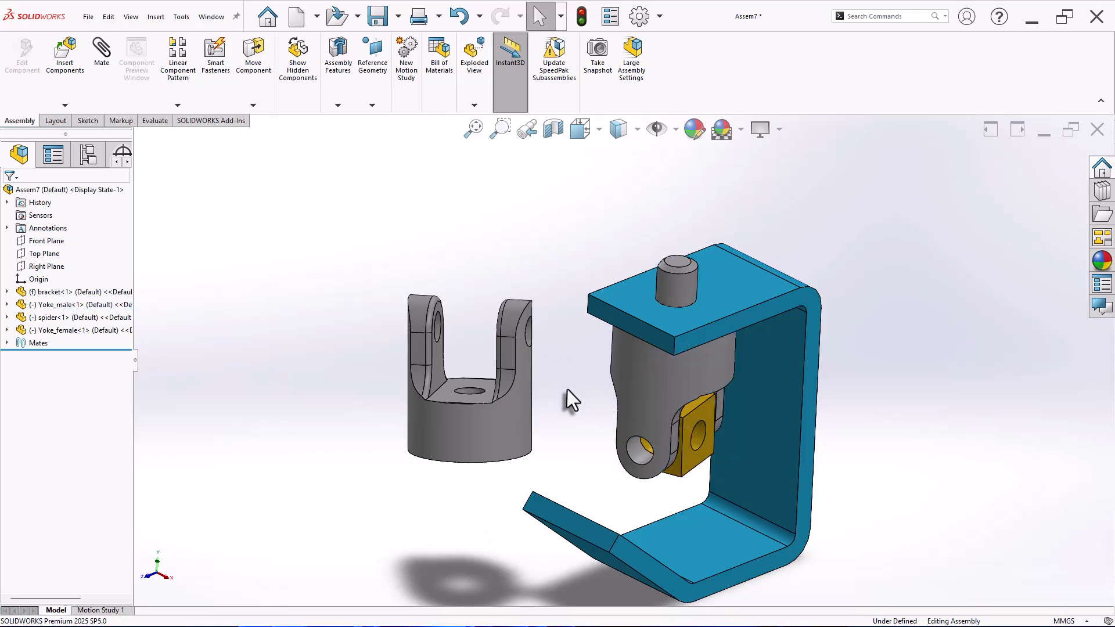
- Add a concentric mate between the female yoke's pin hole and the spider's free hole
middle_click_drag(566, 389, 538, 388)
left_click(525, 330)
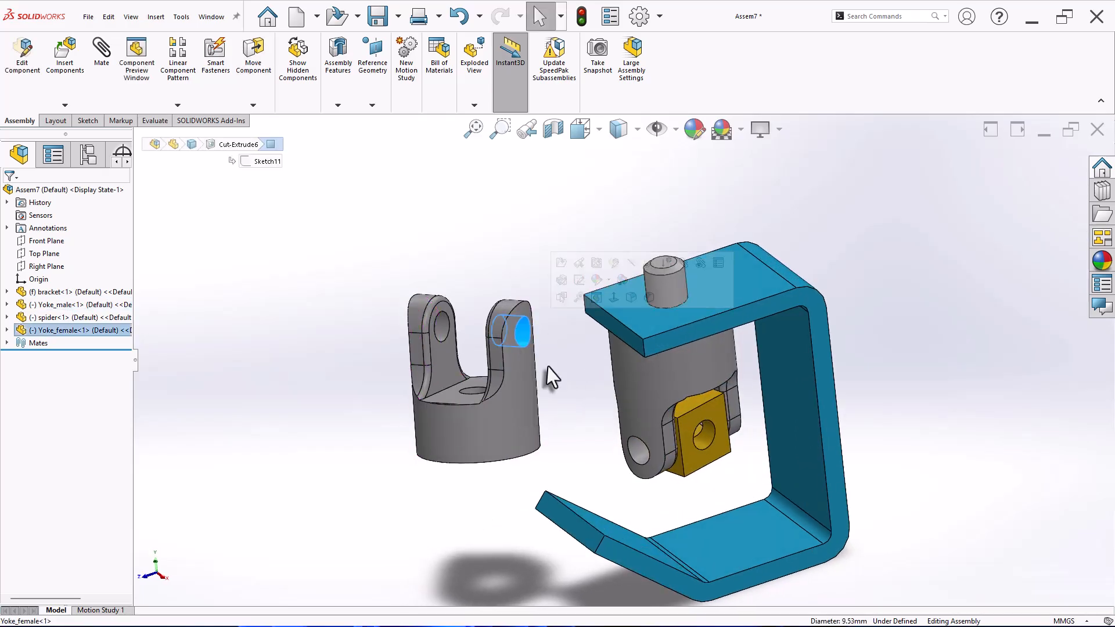
left_click(707, 437, "ctrl")
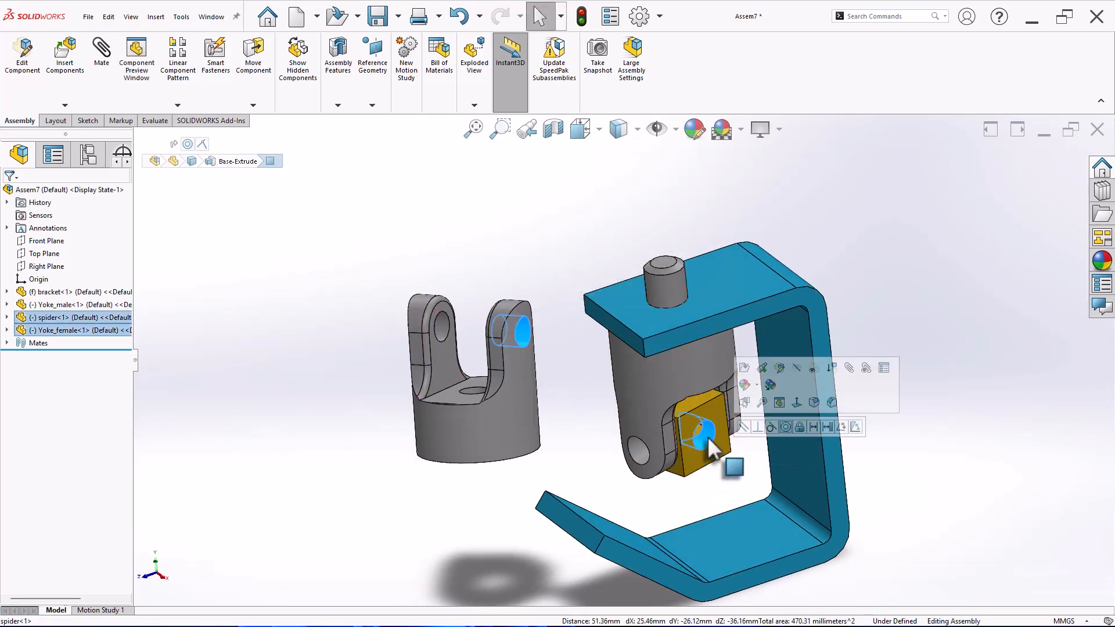
left_click(784, 426)
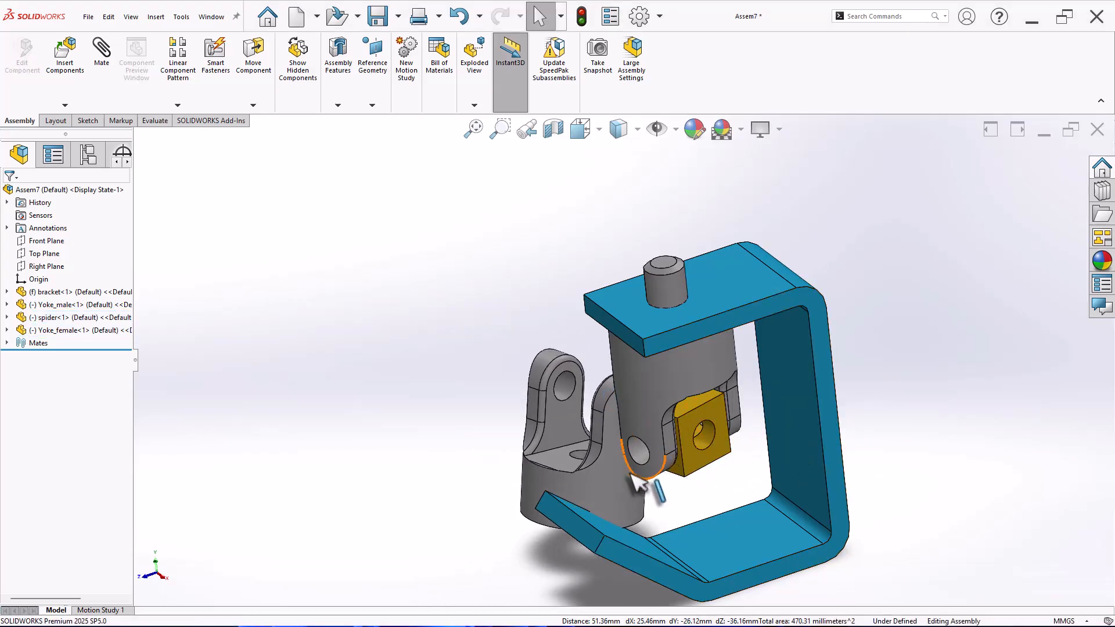
- Mate the inner face of the female yoke's arm coincident with the spider's side face and view the affected mates
middle_click_drag(467, 398, 551, 445)
left_click(551, 424)
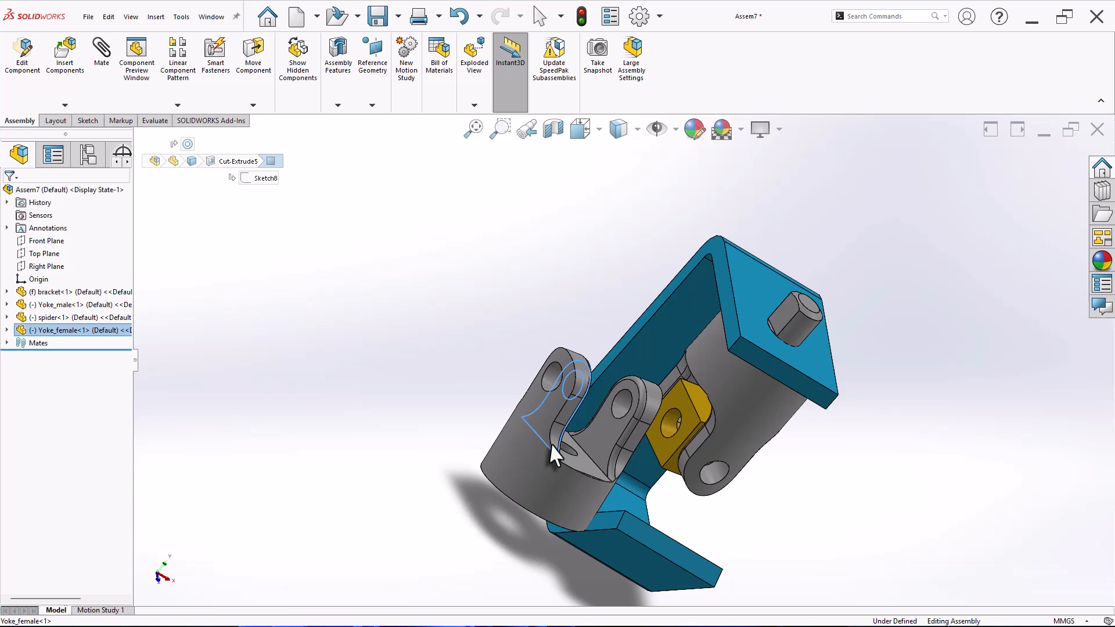
left_click(691, 422)
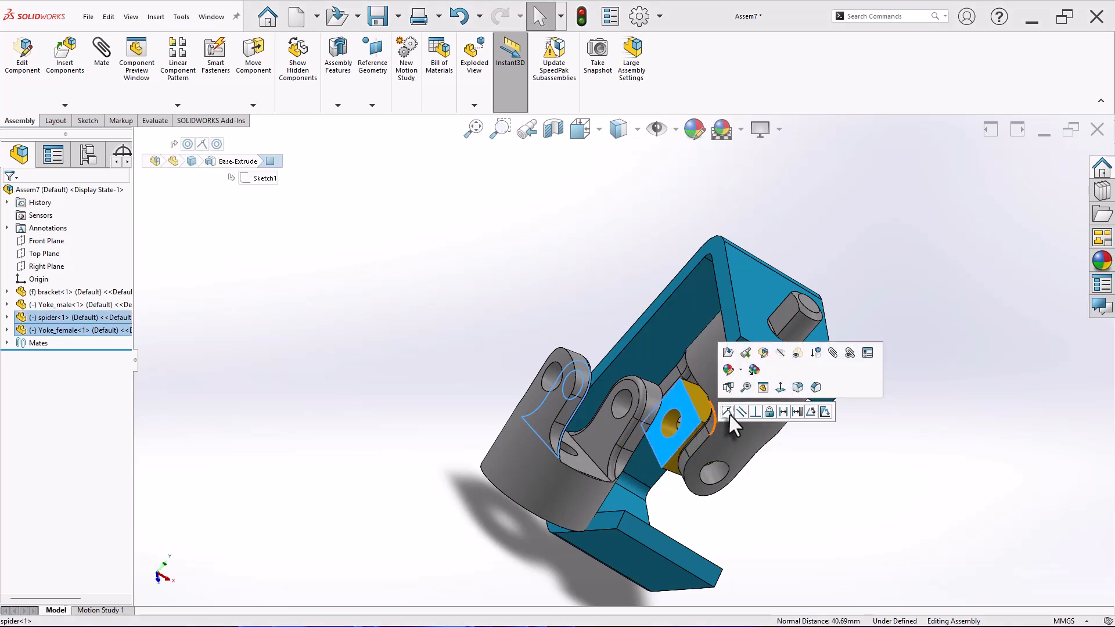
left_click(727, 413)
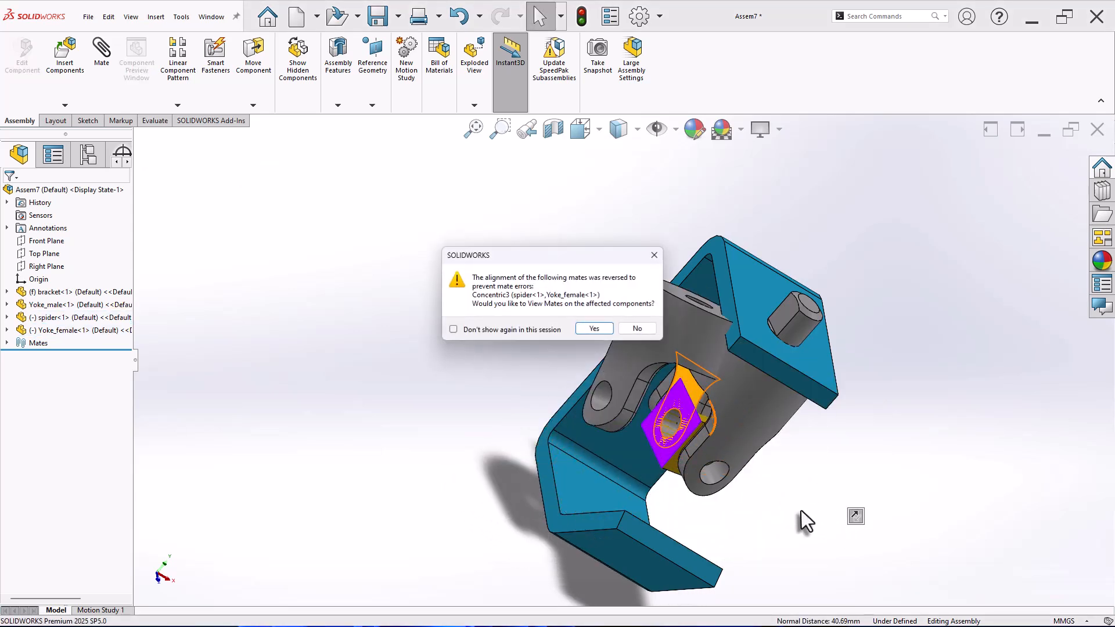
left_click(620, 333)
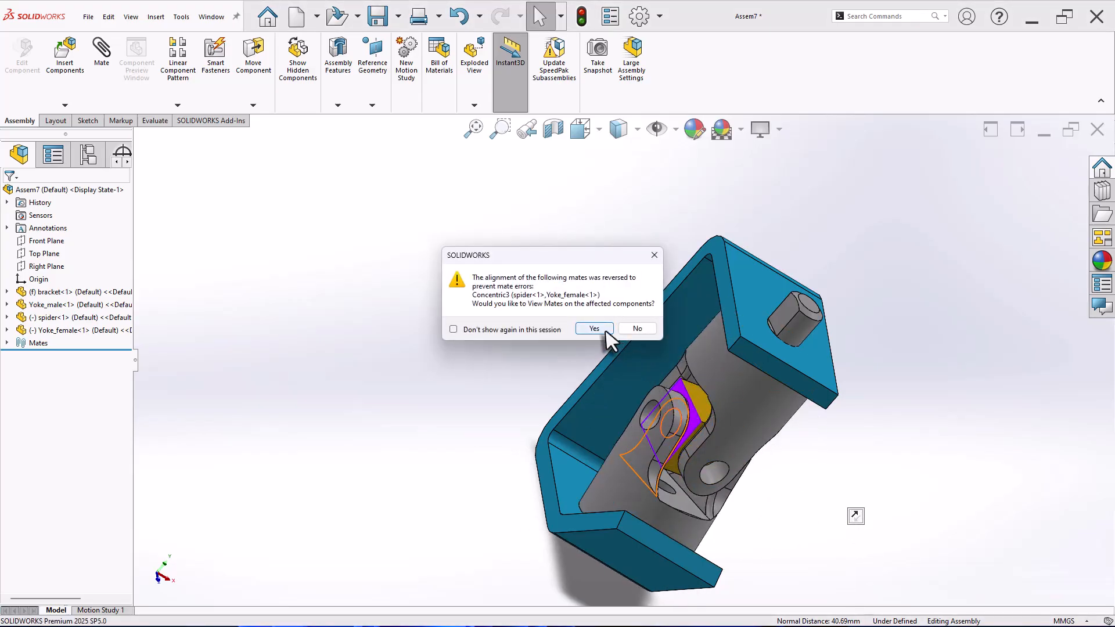
left_click(594, 329)
left_click(151, 129)
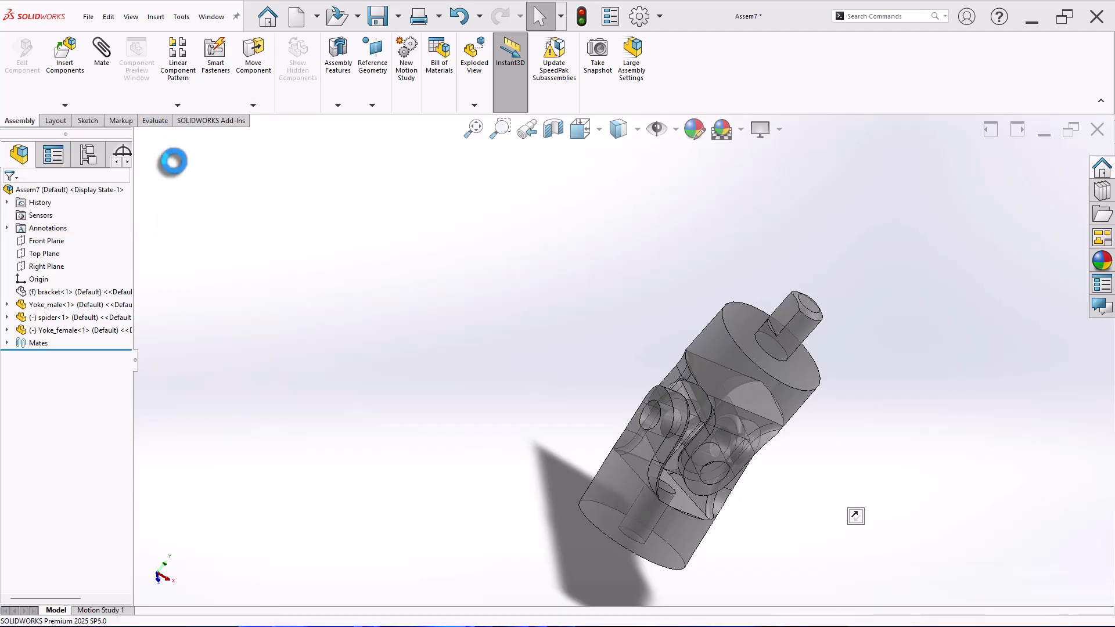
- Add a parallel mate between the female yoke's flat end face and the inner face of the bracket's inclined flange
middle_click_drag(511, 446, 487, 430)
scroll(563, 473, "down", 3)
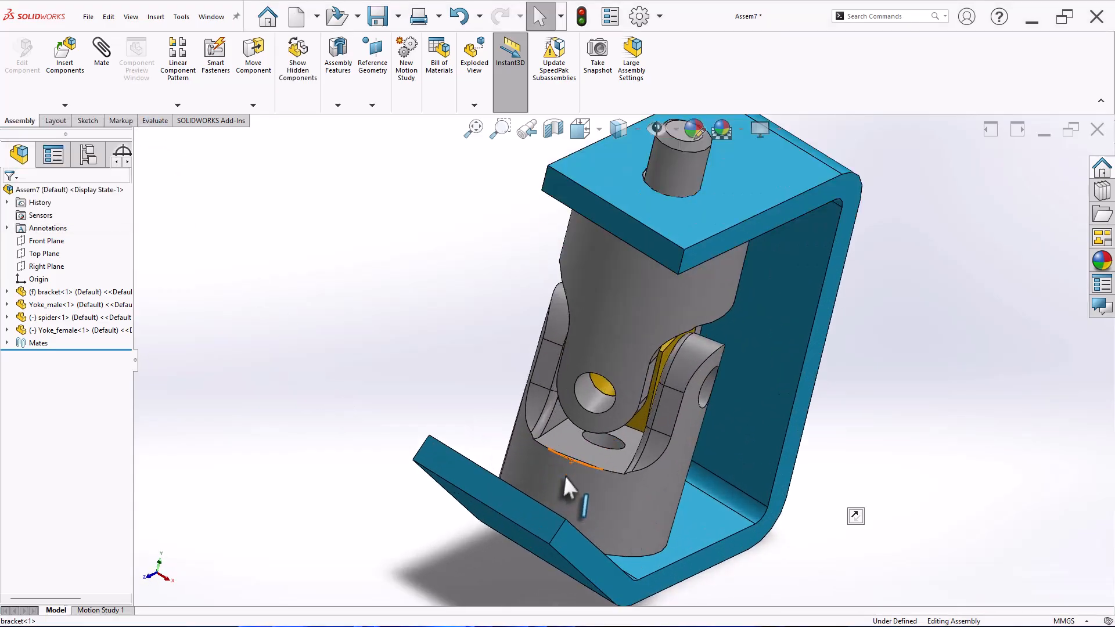
middle_click_drag(625, 504, 552, 517)
left_click(513, 522)
middle_click_drag(479, 548, 451, 402)
middle_click_drag(555, 499, 671, 511)
left_click(672, 511)
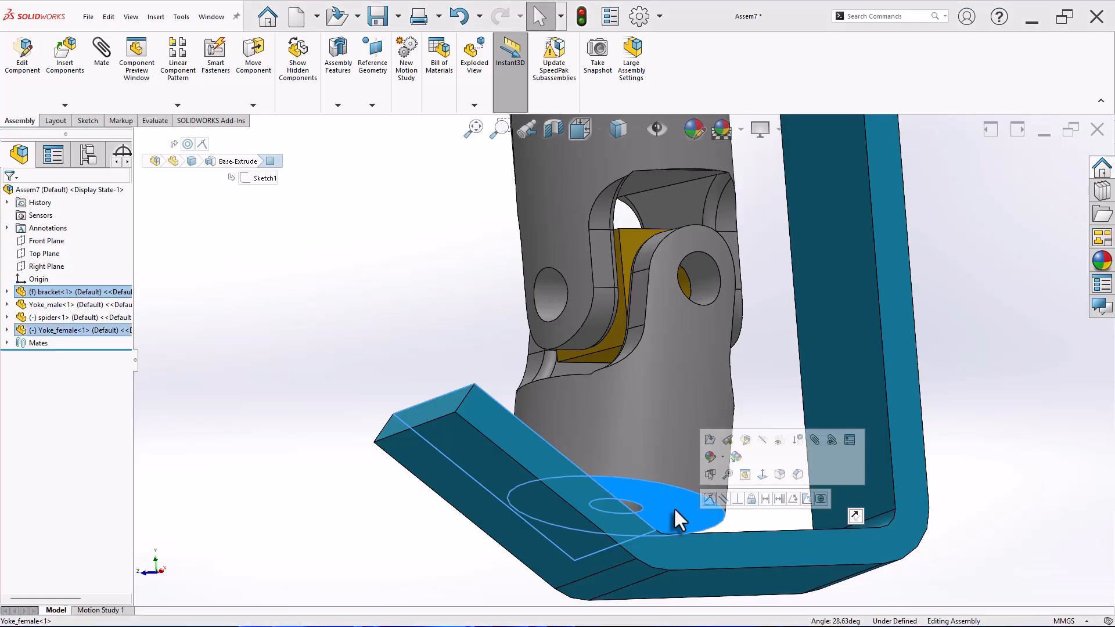
left_click(723, 499)
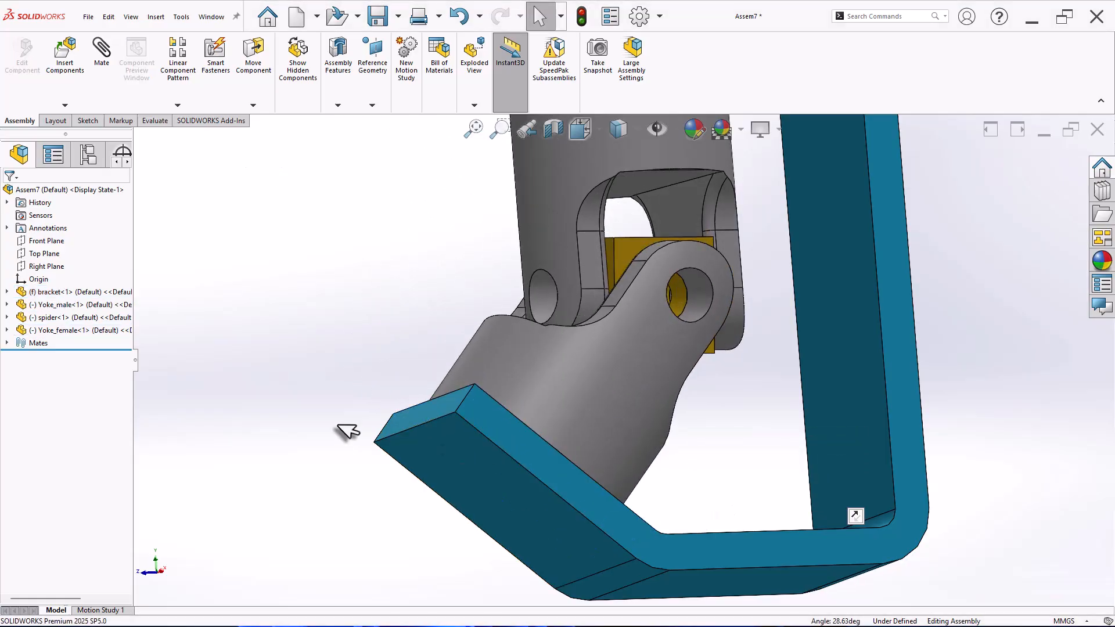
- Turn the male yoke about its shaft to test the joint's motion and return to an isometric view
key("f")
middle_click_drag(744, 386, 794, 451)
scroll(523, 418, "down", 4)
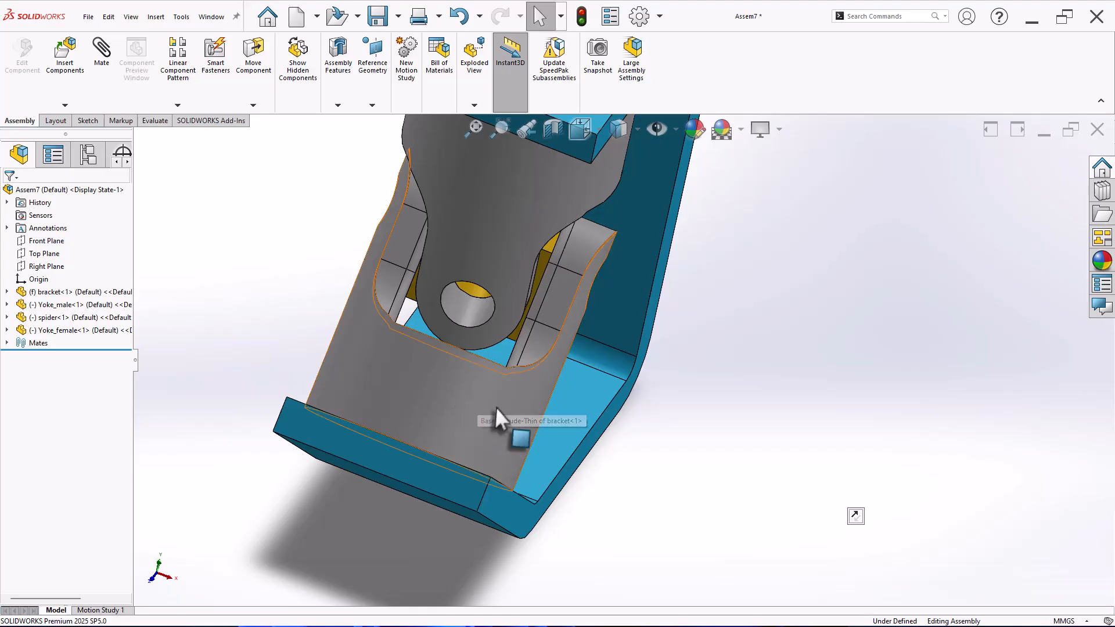
scroll(496, 413, "up", 4)
scroll(580, 298, "down", 1)
left_click(579, 297)
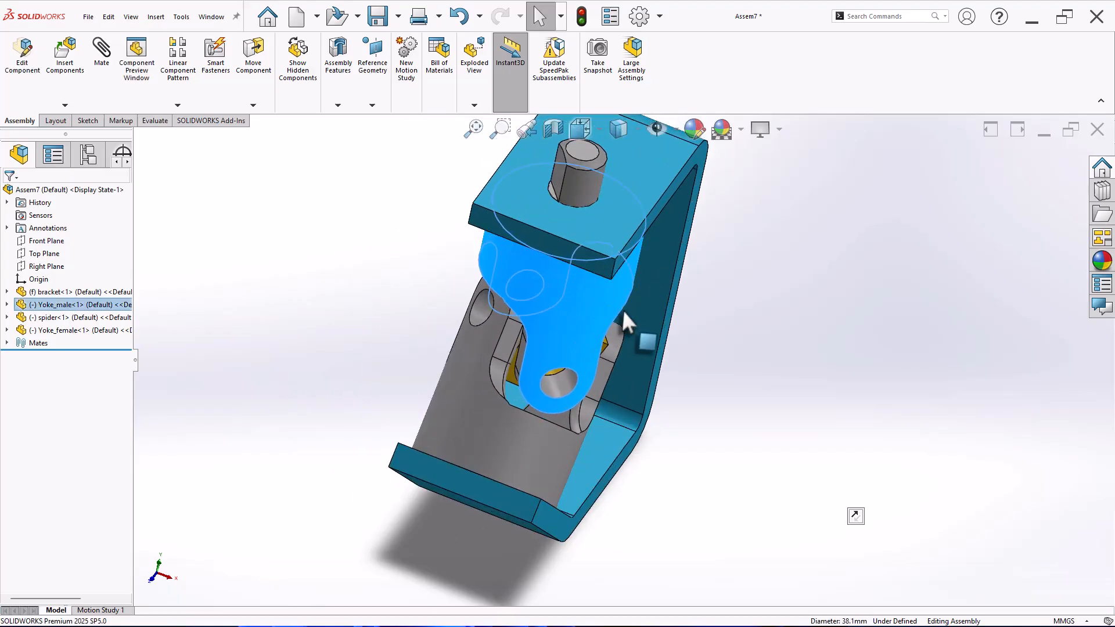
left_click_drag(622, 309, 616, 370)
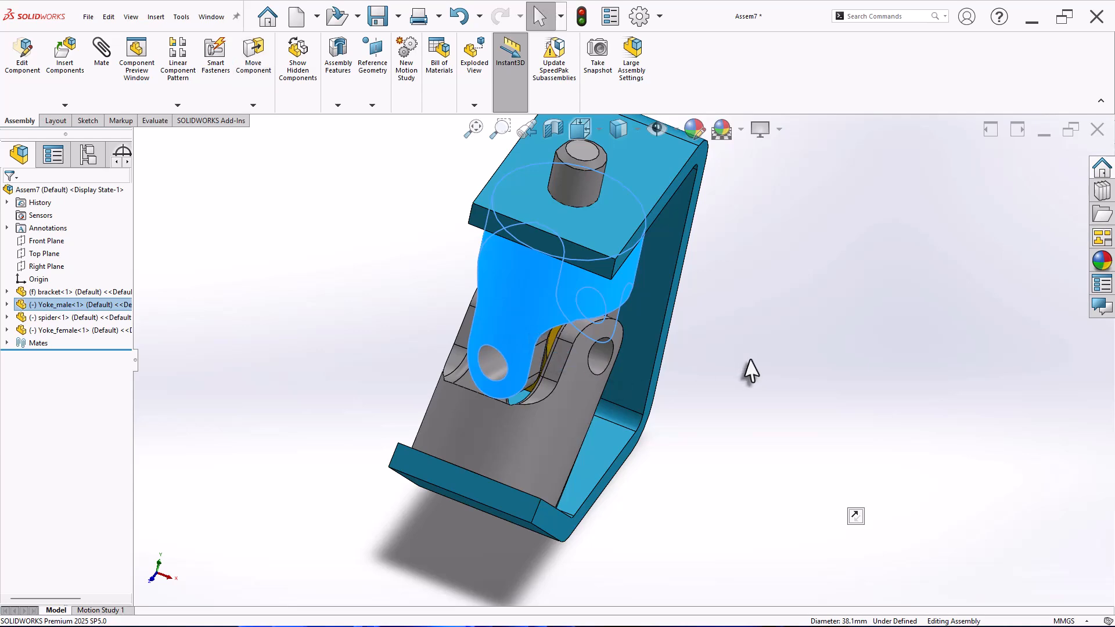
left_click(739, 340)
scroll(737, 338, "up", 2)
key("ctrl+7")
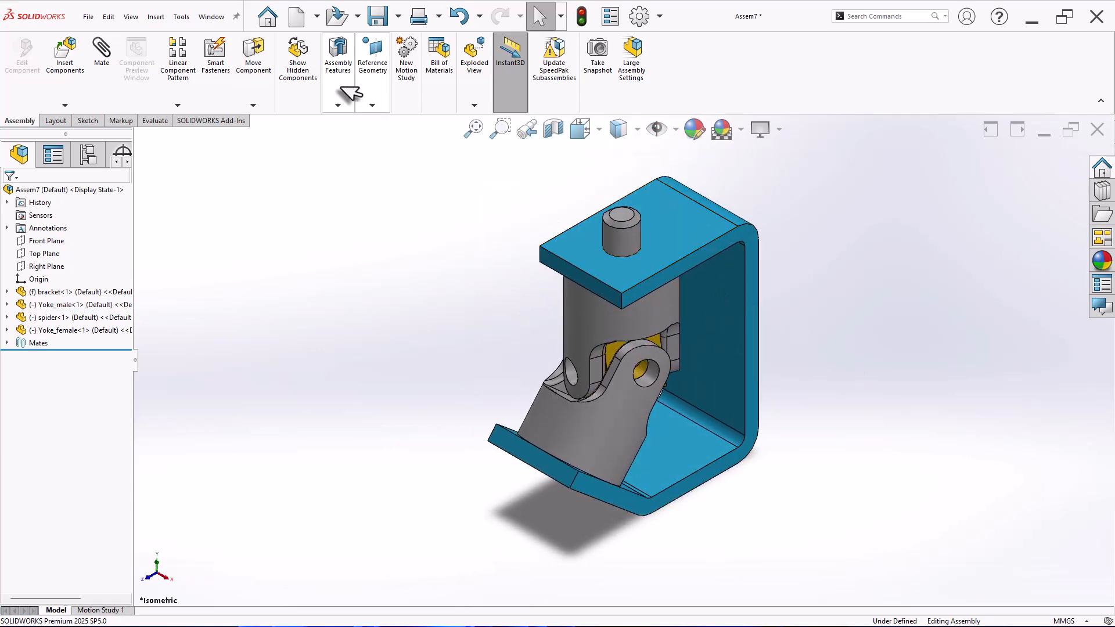
- Insert the pin part in its Long configuration beside the bracket and add a second copy of it
left_click(63, 65)
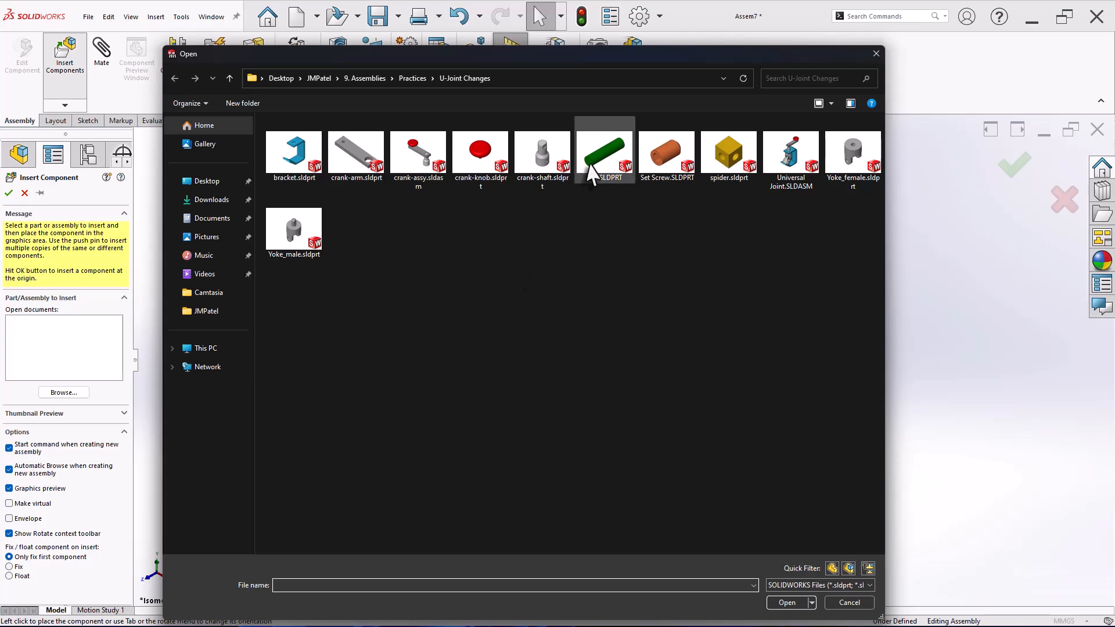
left_click(591, 171)
left_click(780, 603)
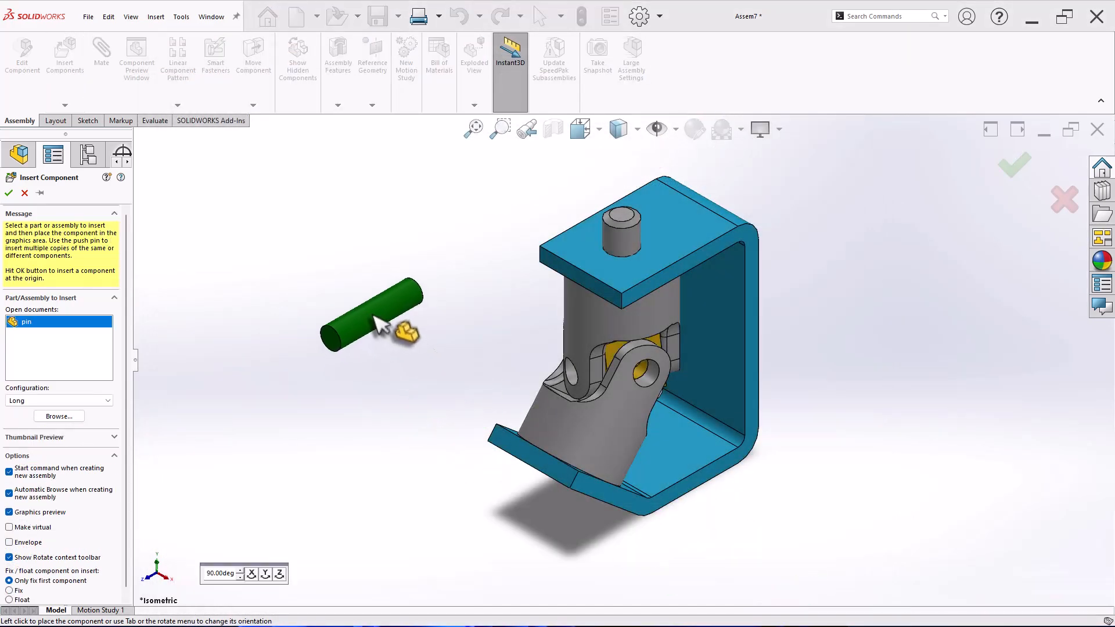
left_click(392, 327)
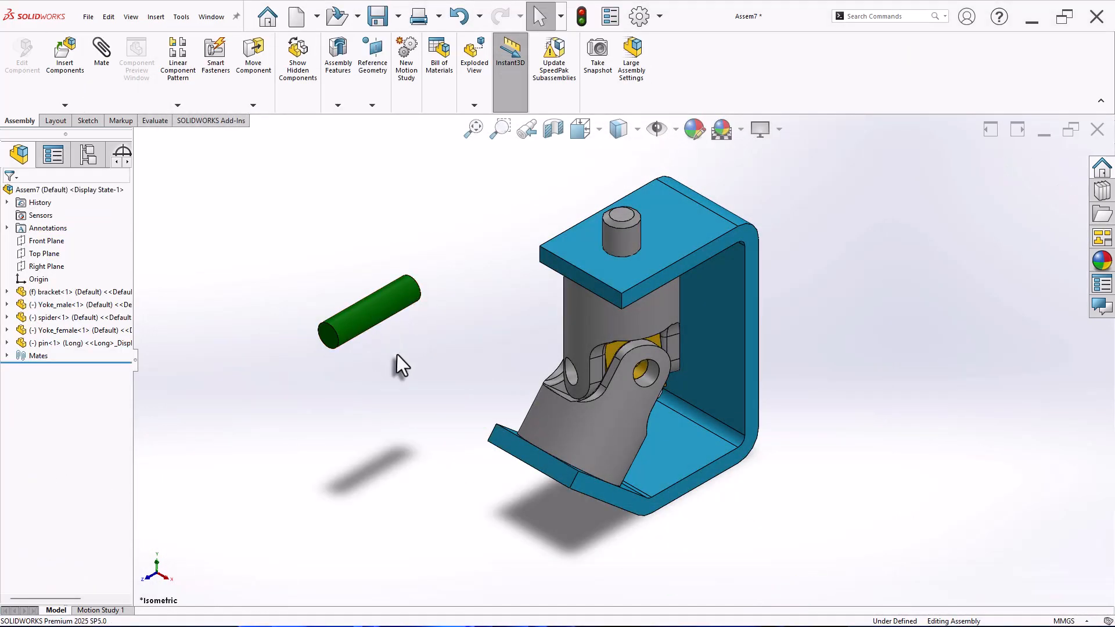
left_click(416, 445)
- Add a concentric mate between the second pin's cylindrical face and the female yoke's pin hole
left_click(463, 346)
scroll(639, 361, "down", 5)
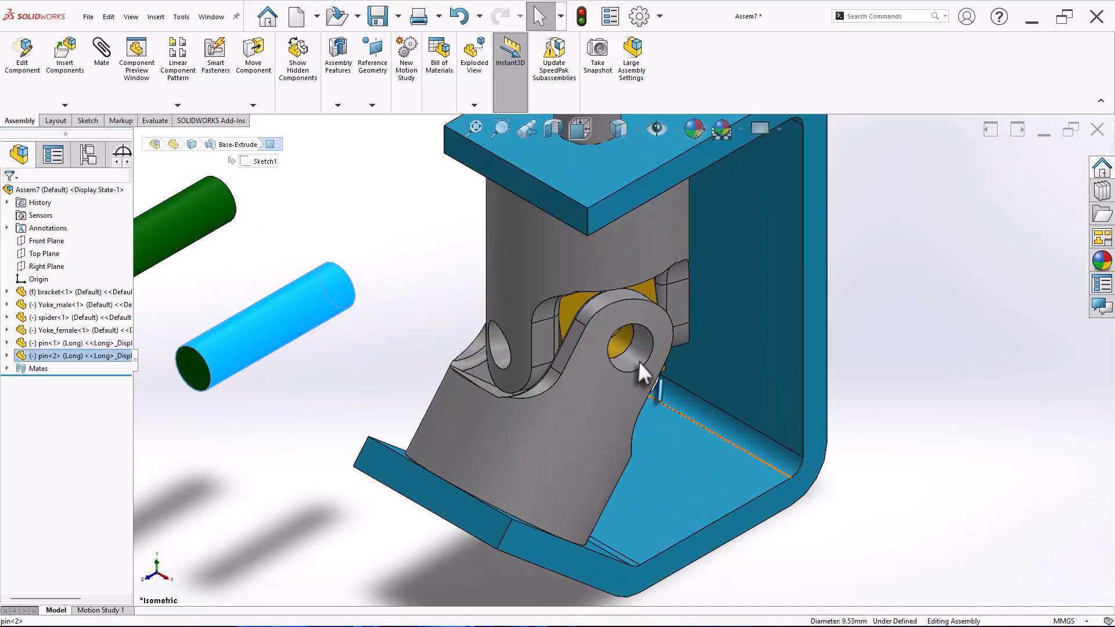
left_click(636, 359, "ctrl")
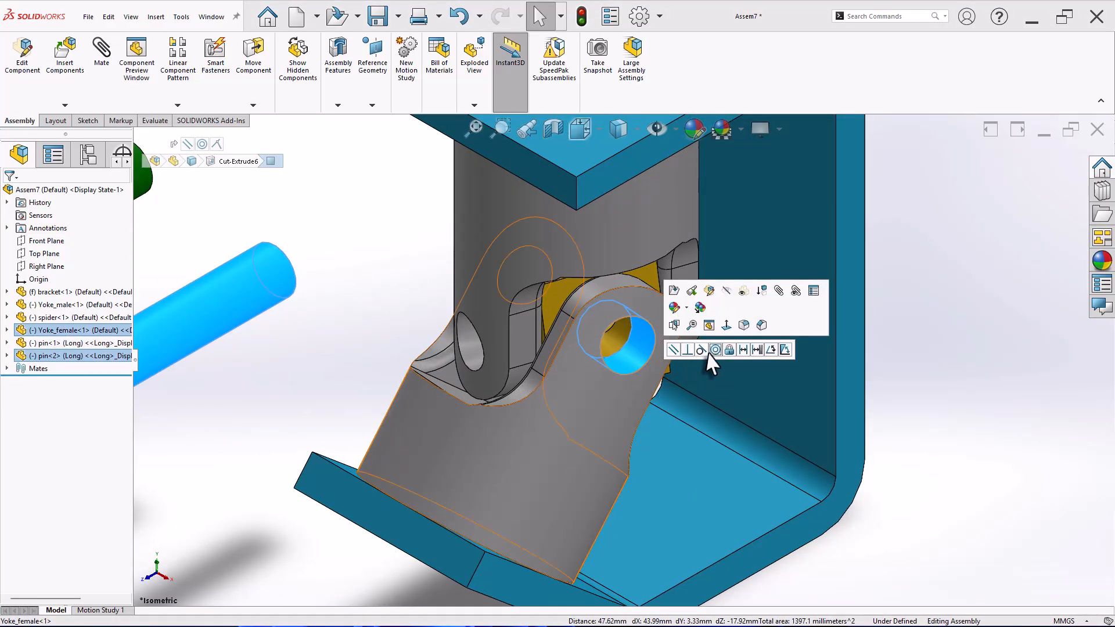
left_click(714, 350)
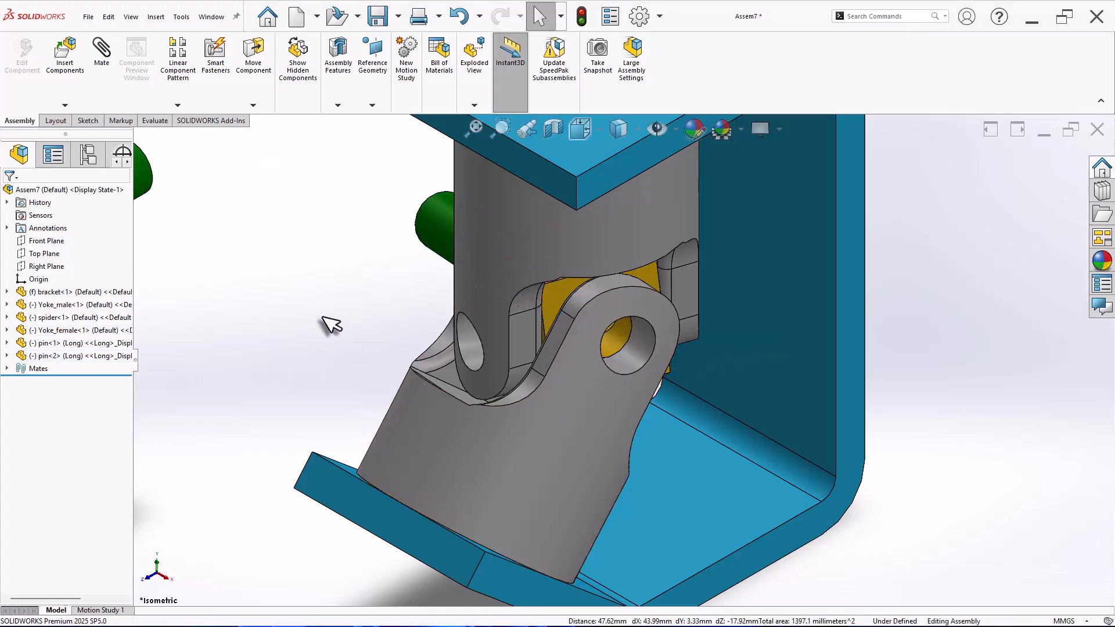
- Try to add a tangent mate between the second pin's cylindrical side and the female yoke's outer face
left_click_drag(430, 219, 428, 216)
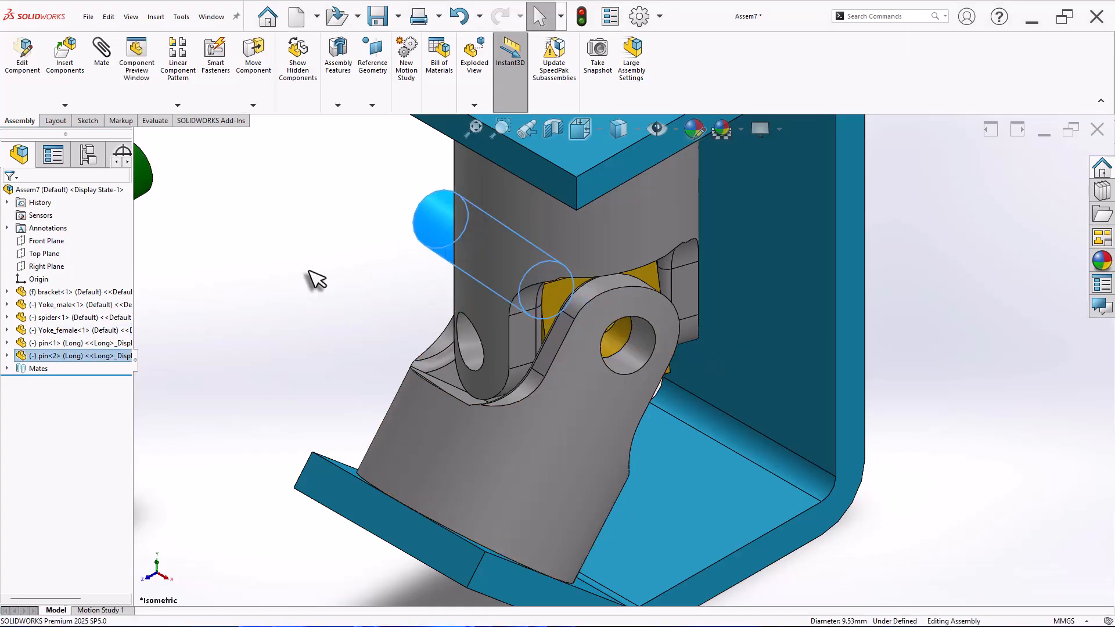
left_click(311, 274)
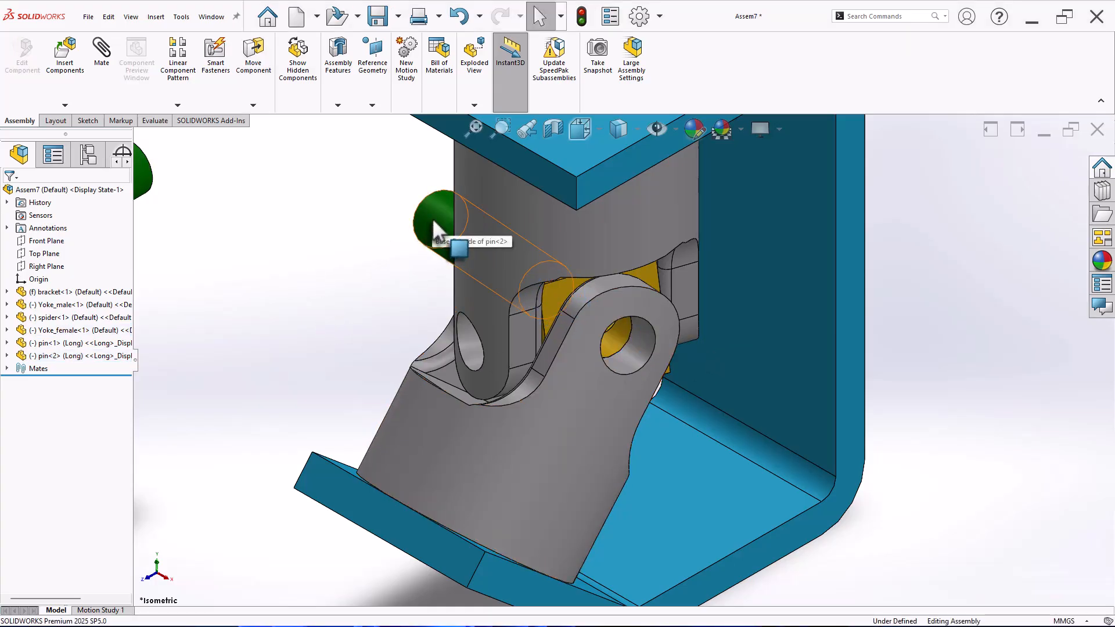
left_click(432, 217)
left_click(561, 440)
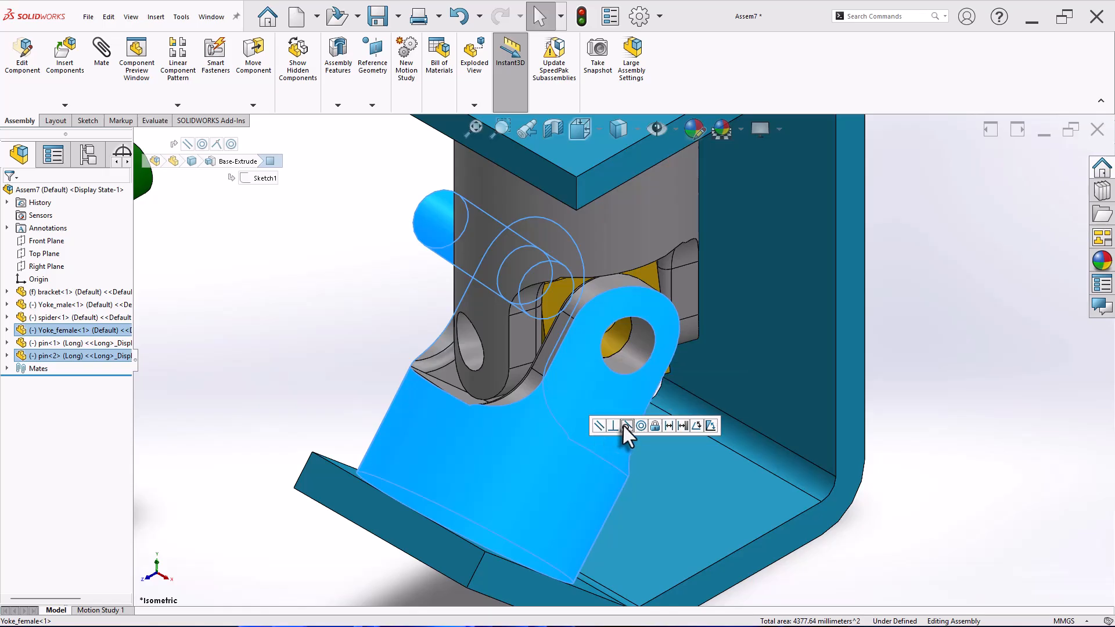
left_click(623, 426)
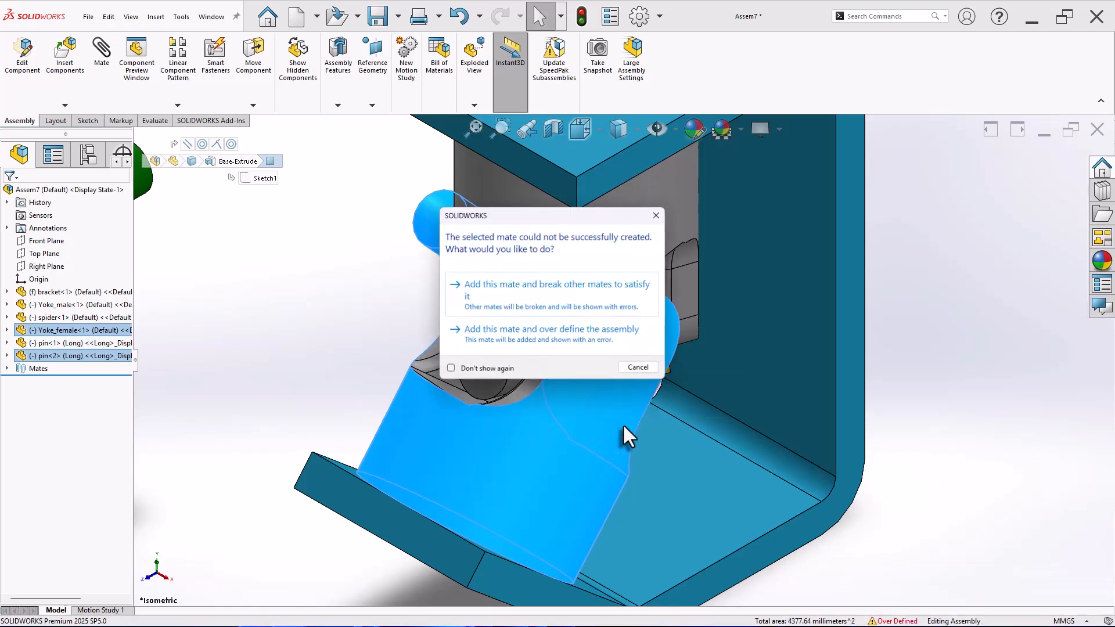
left_click(639, 368)
- Slide the second pin through the female yoke and mate its flat end face tangent to the yoke's outer cylindrical face
left_click_drag(421, 225, 525, 295)
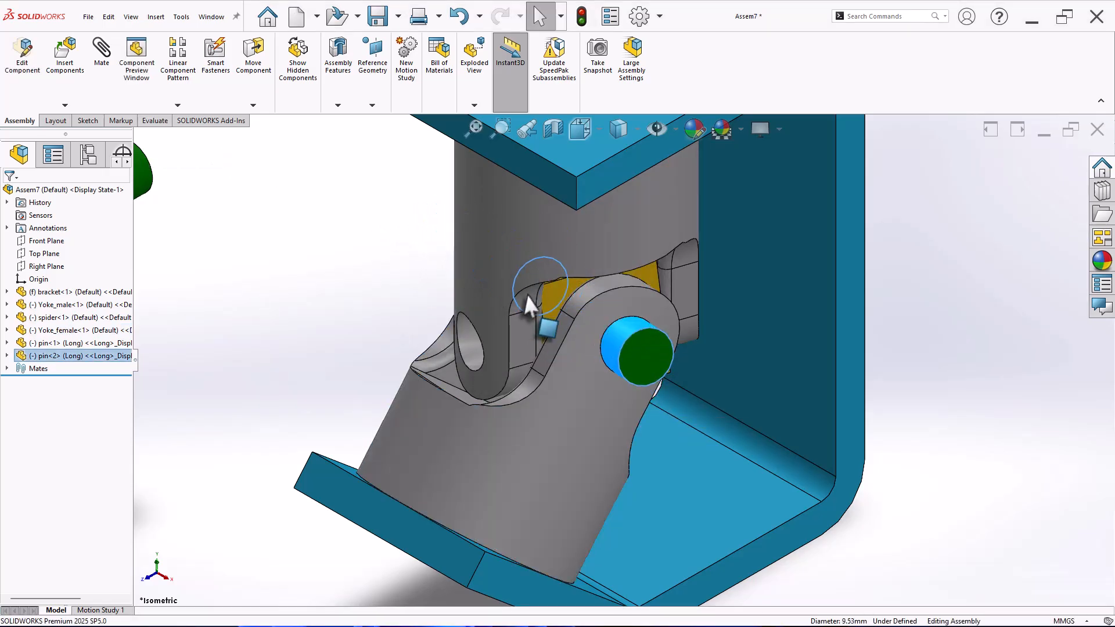
key("Escape")
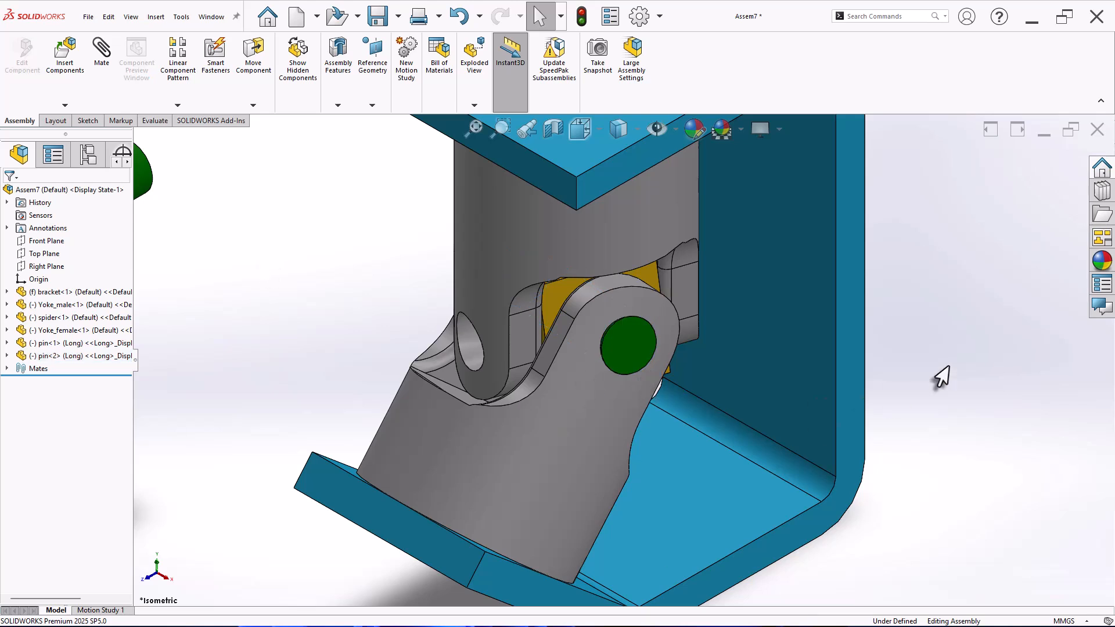
left_click(618, 378)
left_click(619, 399, "ctrl")
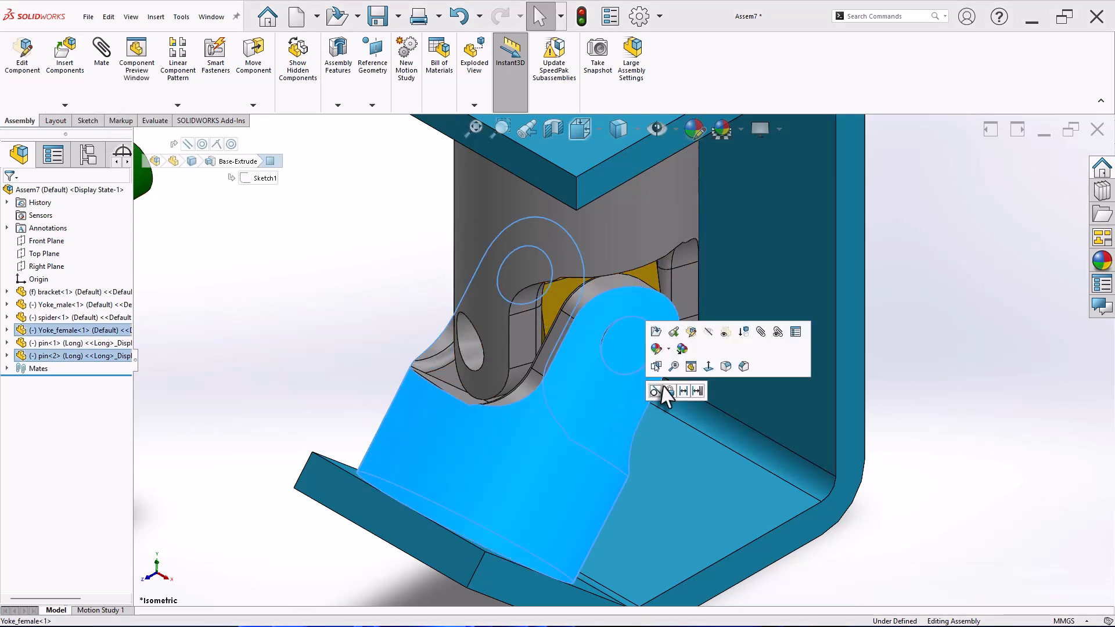
left_click(653, 392)
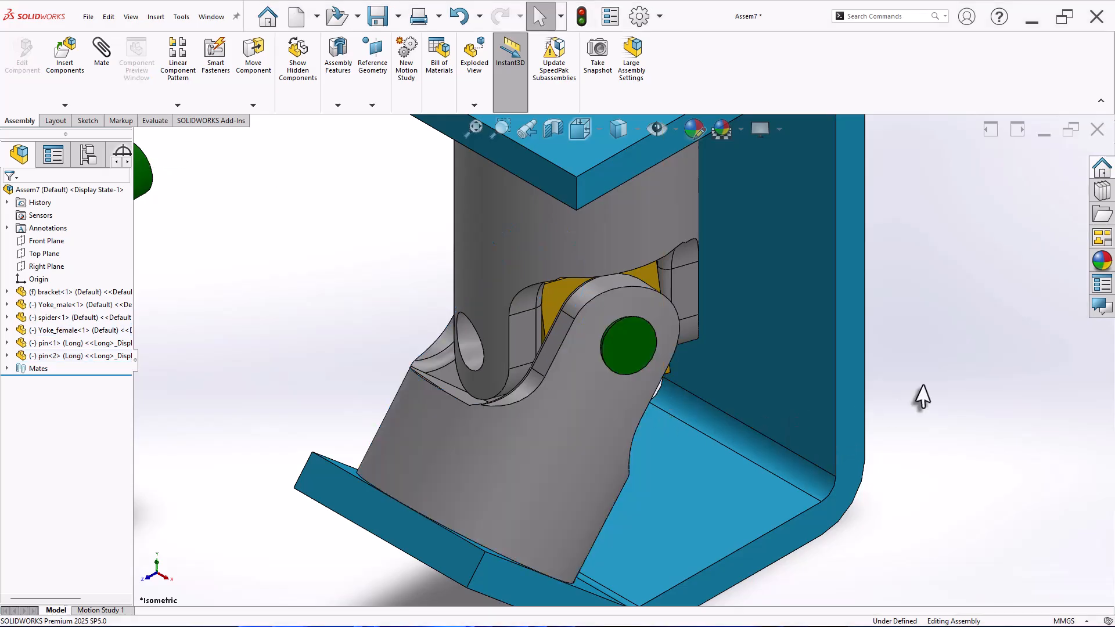
- Turn the female yoke slightly to check how the pin sits in its hole
middle_click_drag(704, 420, 729, 448)
scroll(729, 446, "up", 3)
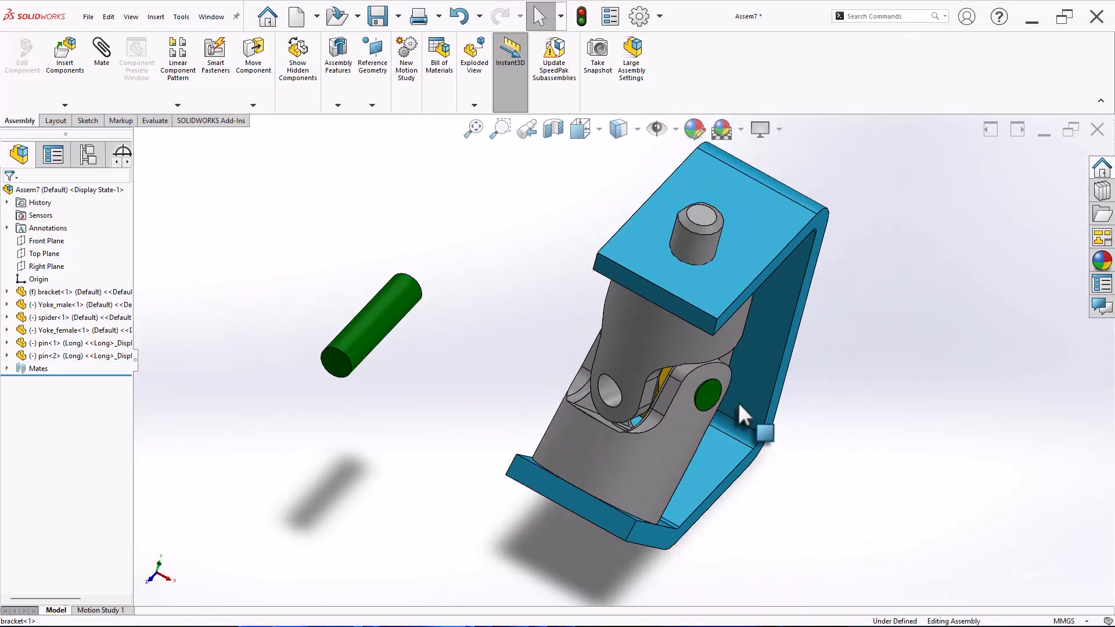
middle_click_drag(737, 403, 656, 427)
scroll(649, 424, "down", 5)
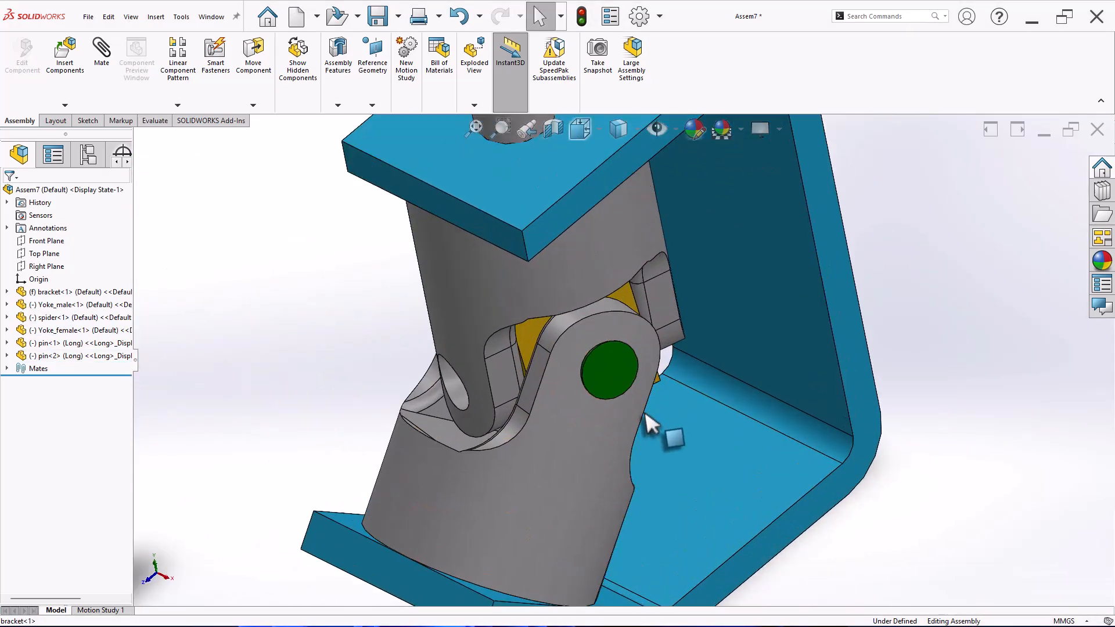
left_click_drag(568, 472, 573, 495)
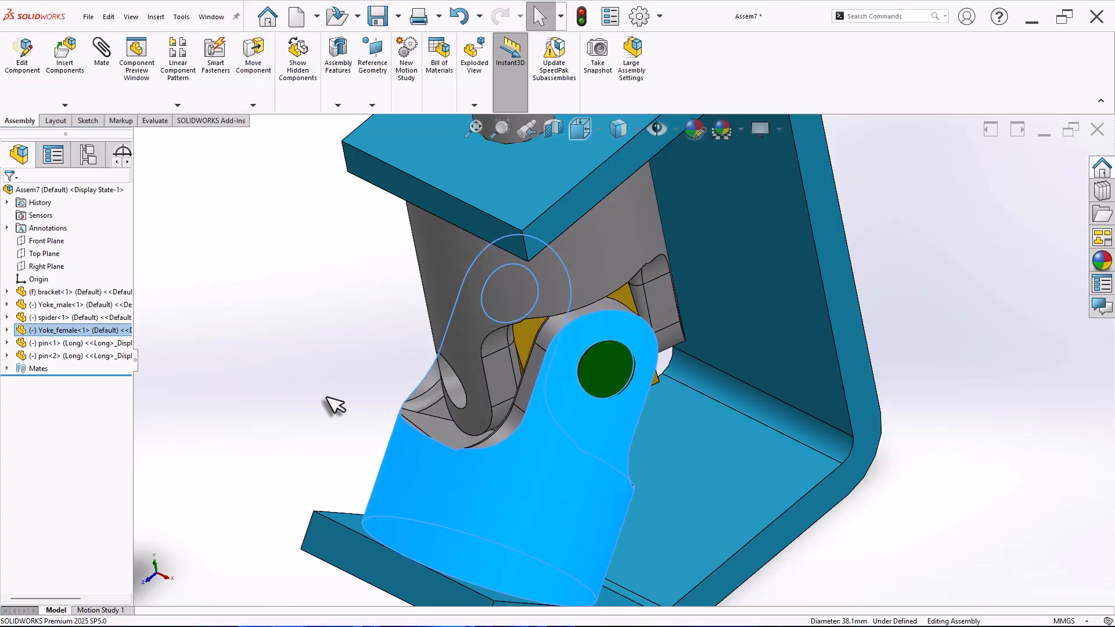
left_click(333, 402)
- Add a concentric mate between the remaining loose pin and the male yoke's pin hole
scroll(469, 363, "up", 5)
left_click(292, 317)
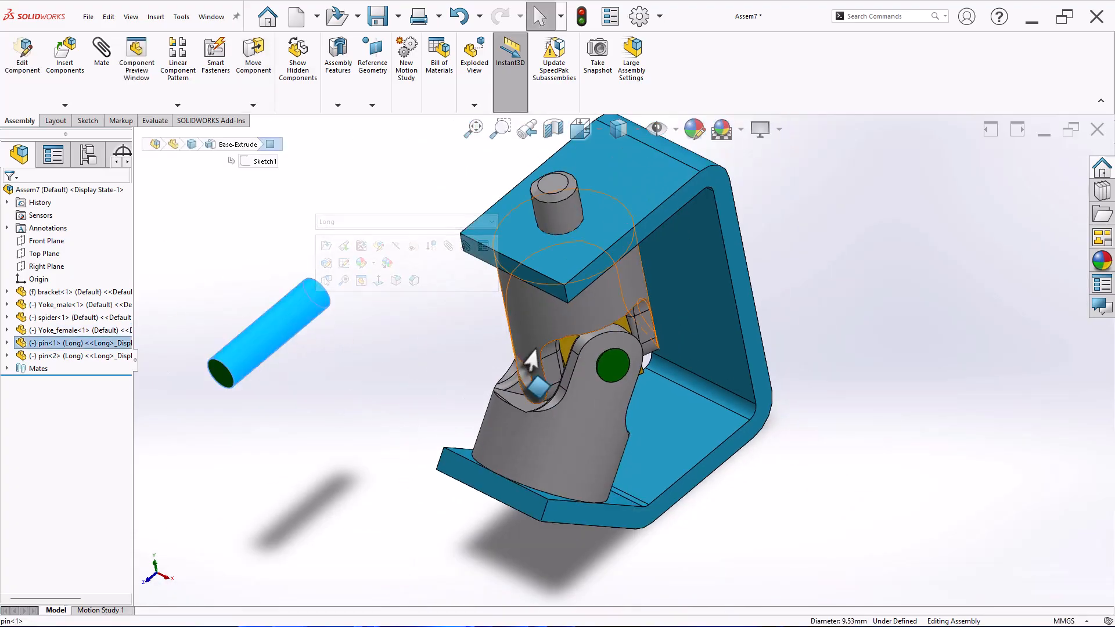
scroll(521, 364, "down", 4)
left_click(534, 383, "ctrl")
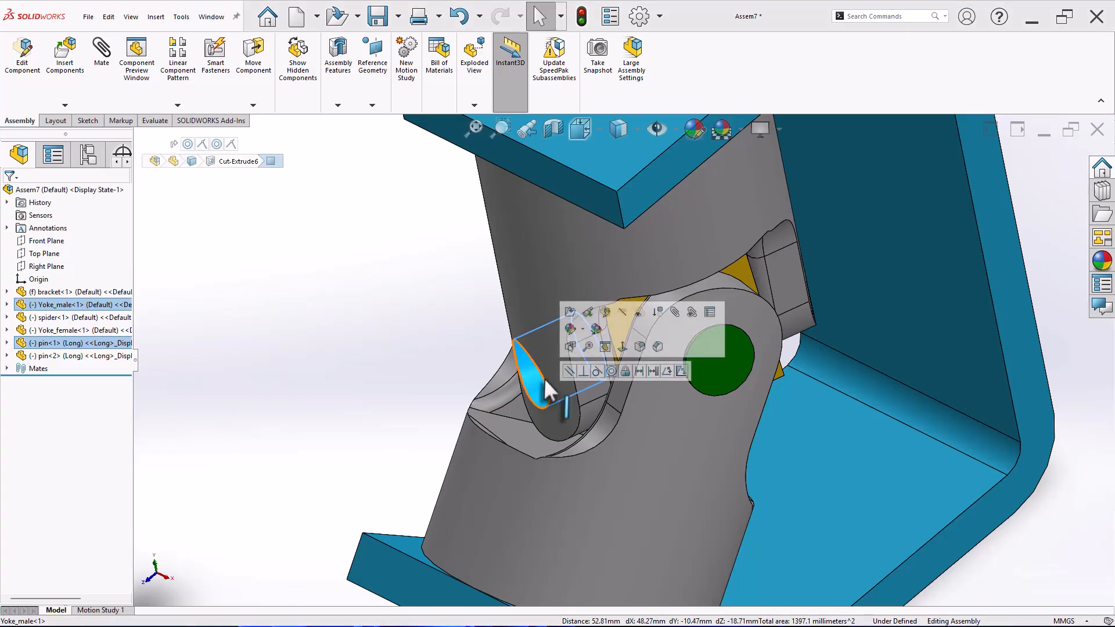
left_click(611, 372)
left_click(570, 372)
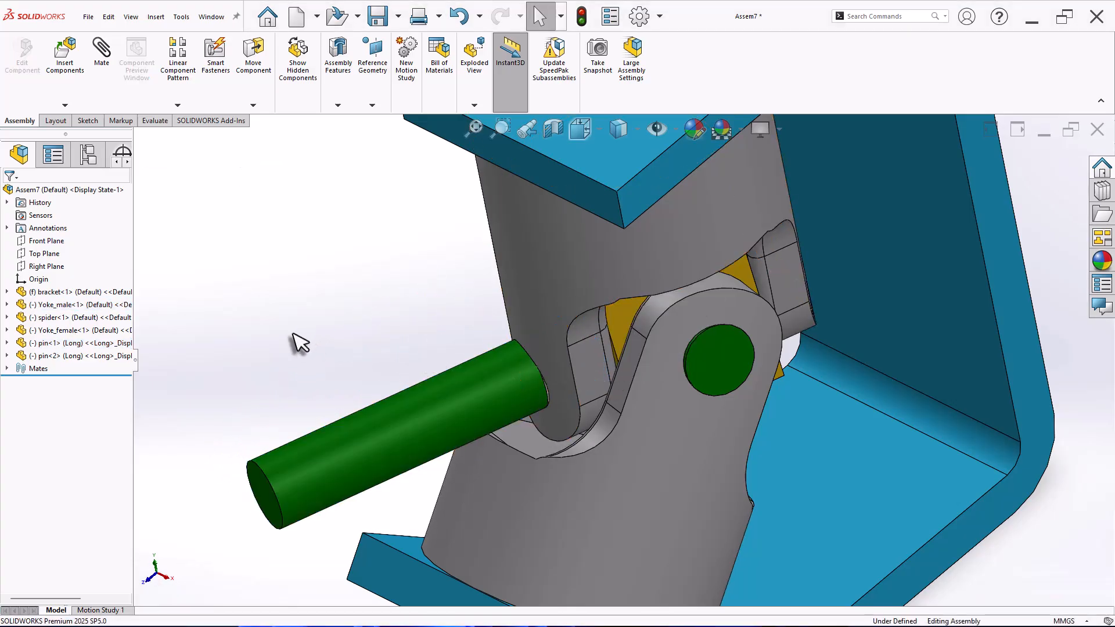
- Slide the pin in the male yoke and mate its flat end face tangent to the male yoke's outer cylindrical face
left_click_drag(330, 452, 521, 356)
left_click(538, 350)
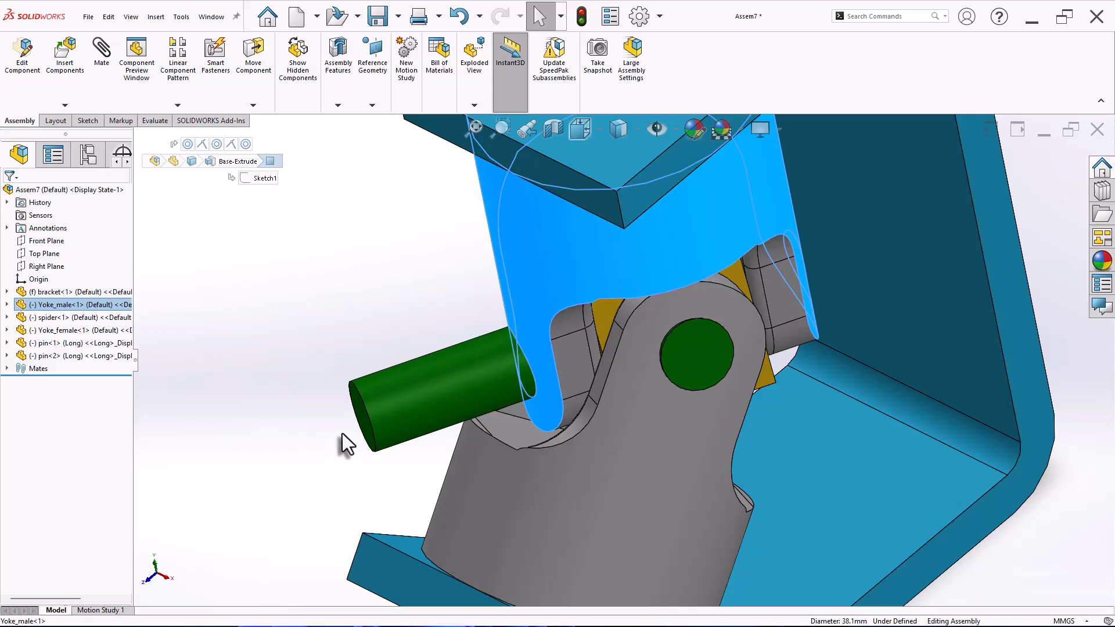
left_click(364, 419, "ctrl")
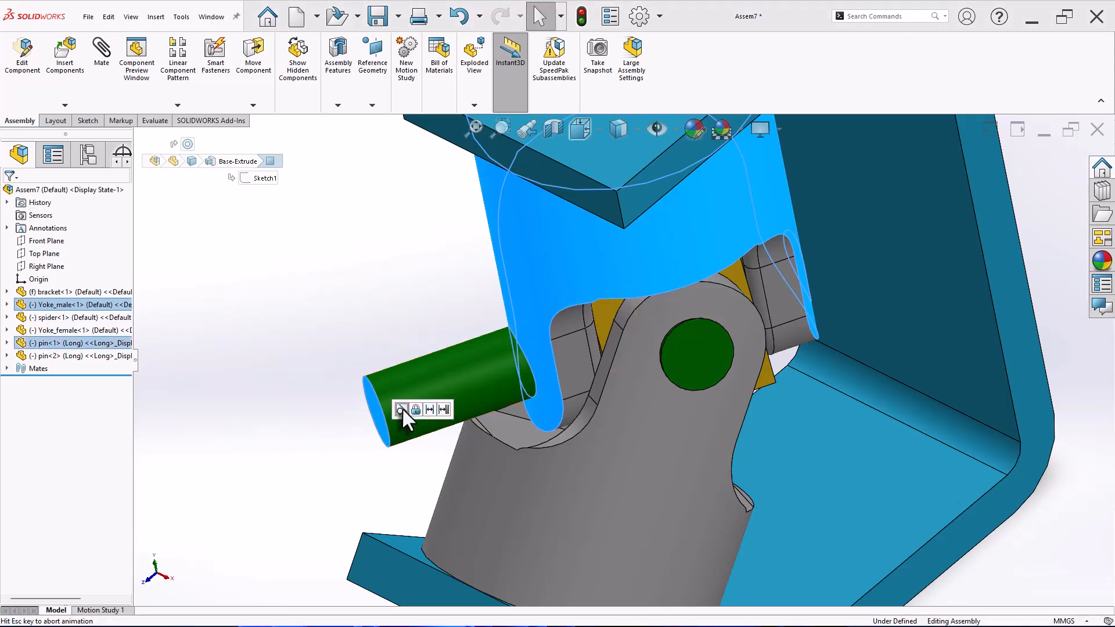
- Rotate the joint by its female yoke to check its motion with both pins in place
scroll(604, 442, "up", 3)
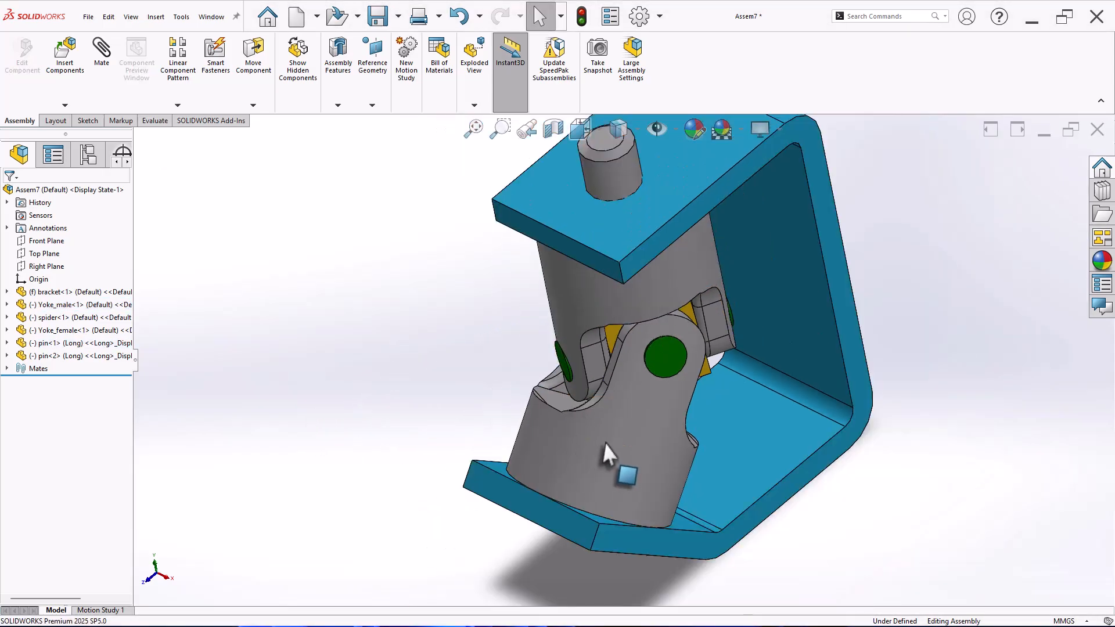
scroll(827, 326, "down", 4)
middle_click_drag(721, 423, 651, 410)
left_click_drag(572, 440, 476, 439)
scroll(772, 448, "up", 3)
scroll(727, 263, "down", 2)
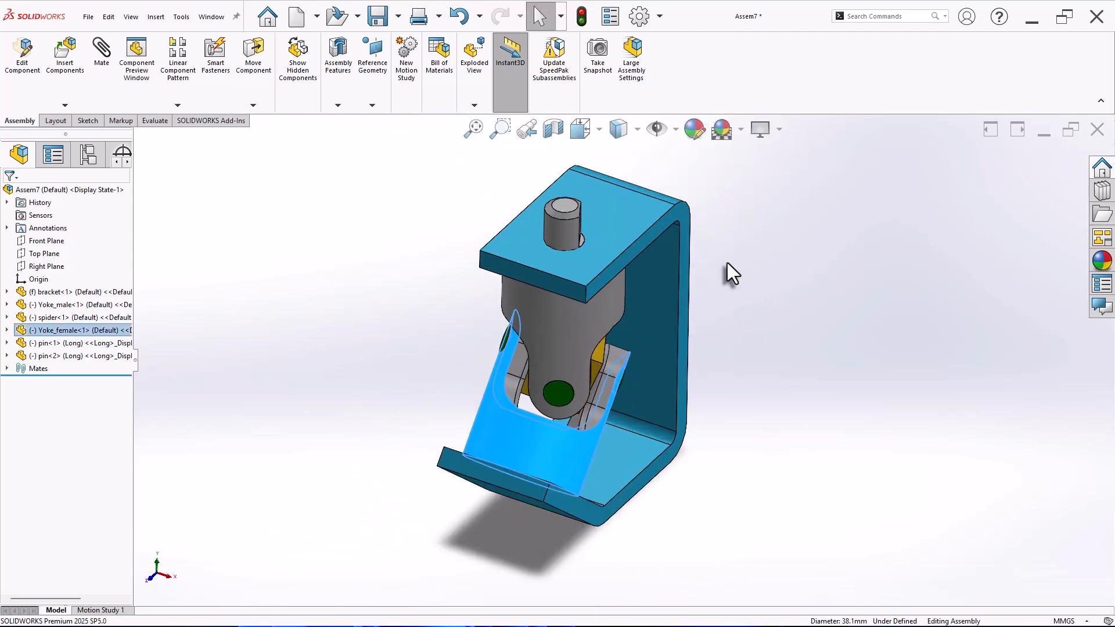
scroll(727, 263, "up", 1)
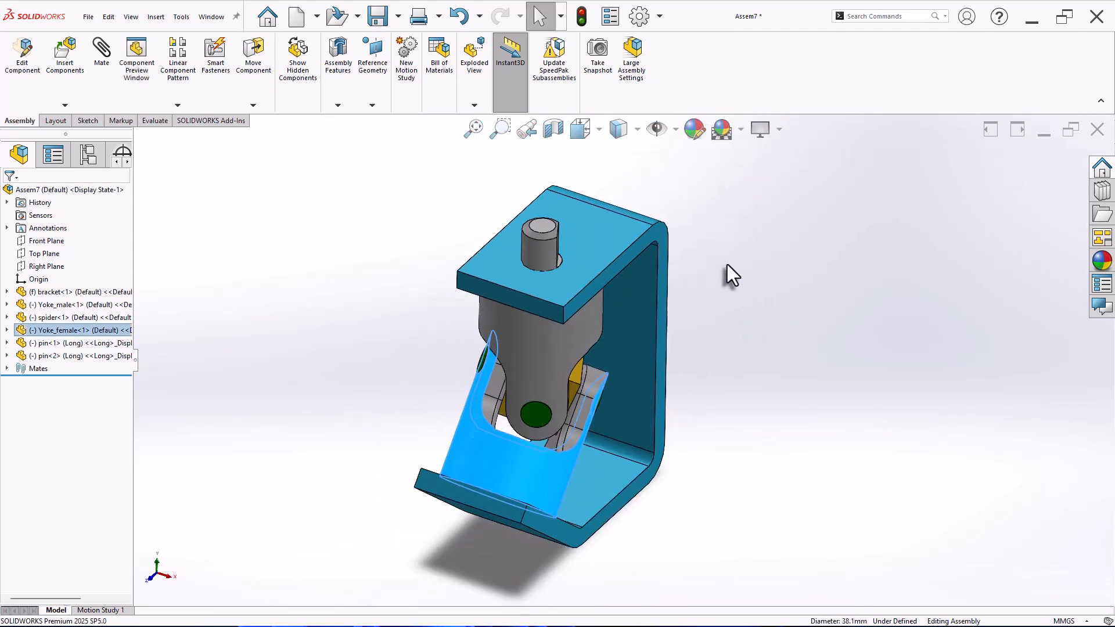
left_click(778, 262)
scroll(666, 231, "down", 2)
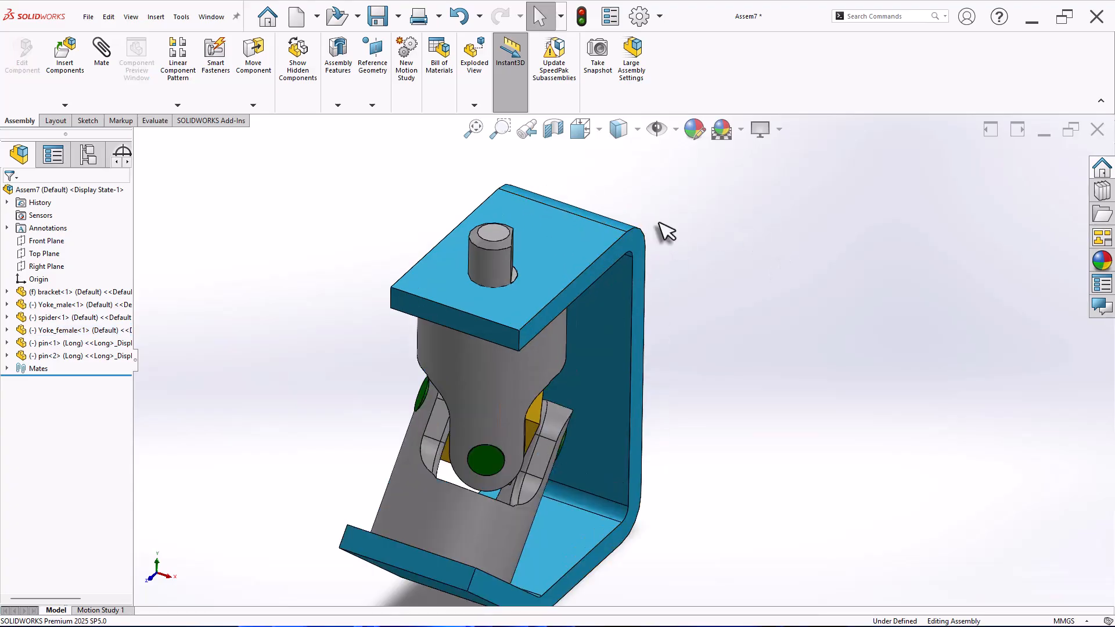
- Insert the crank-assy subassembly in its Default configuration and place it beside the bracket
left_click(69, 74)
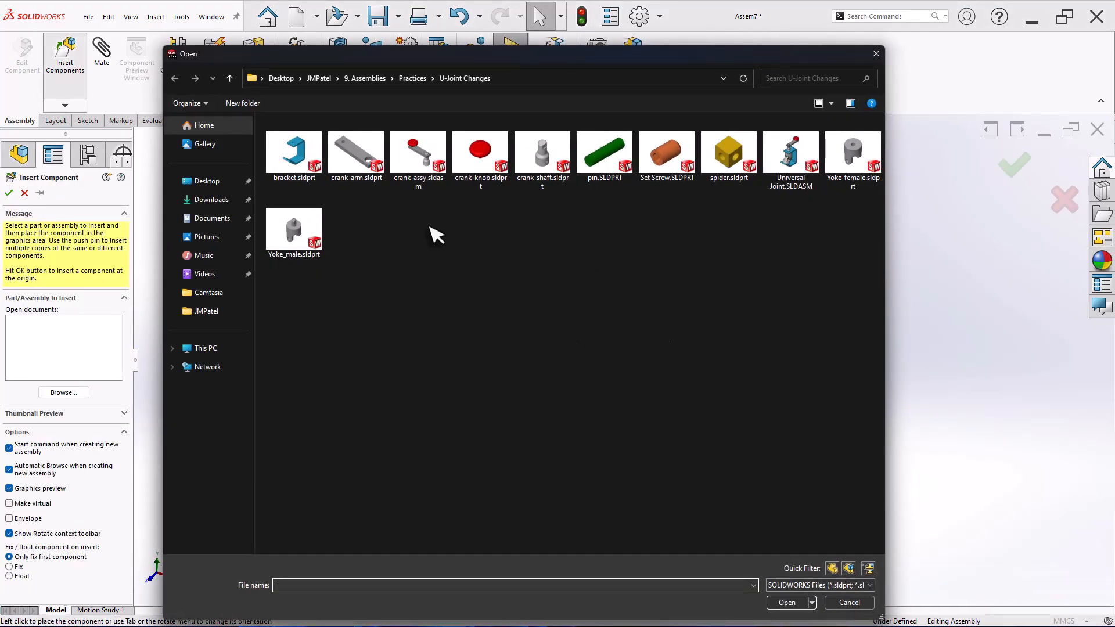
left_click(417, 174)
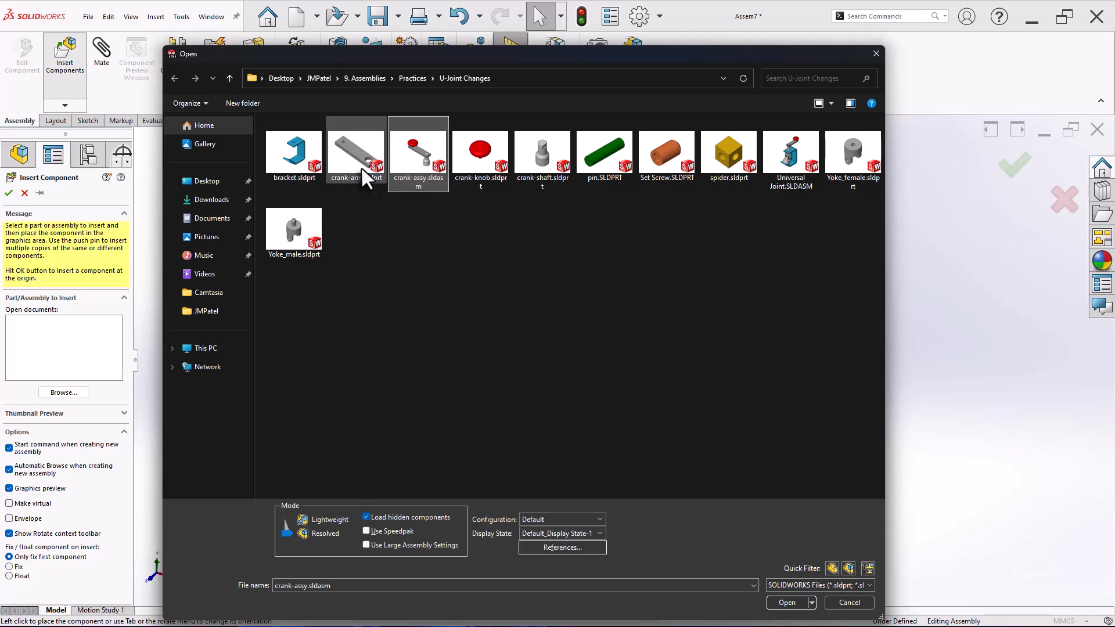
left_click(787, 603)
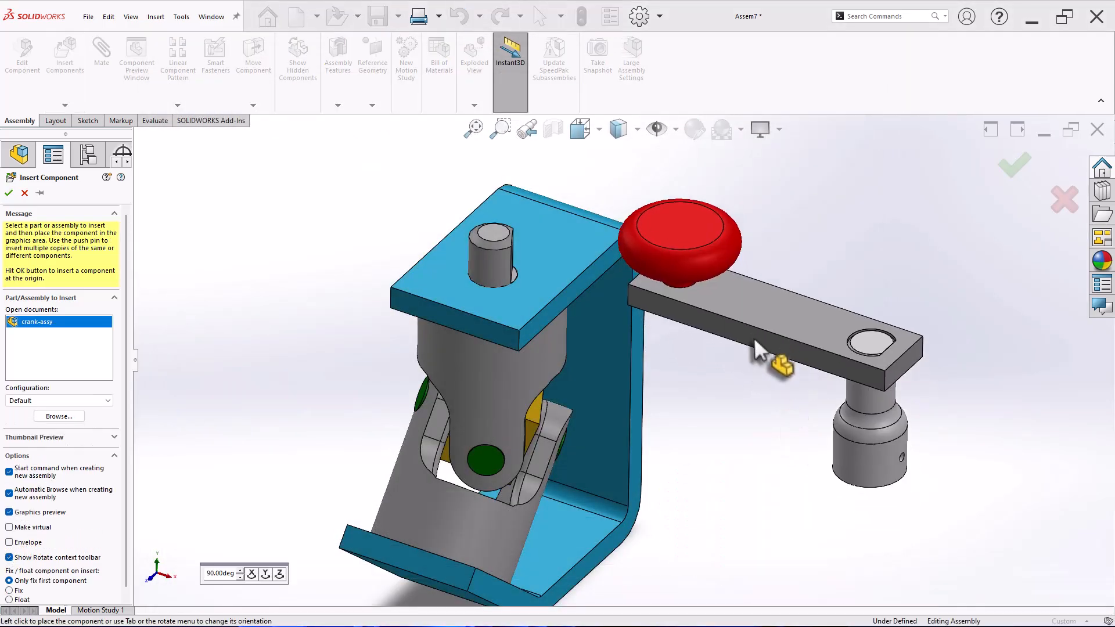
left_click(791, 405)
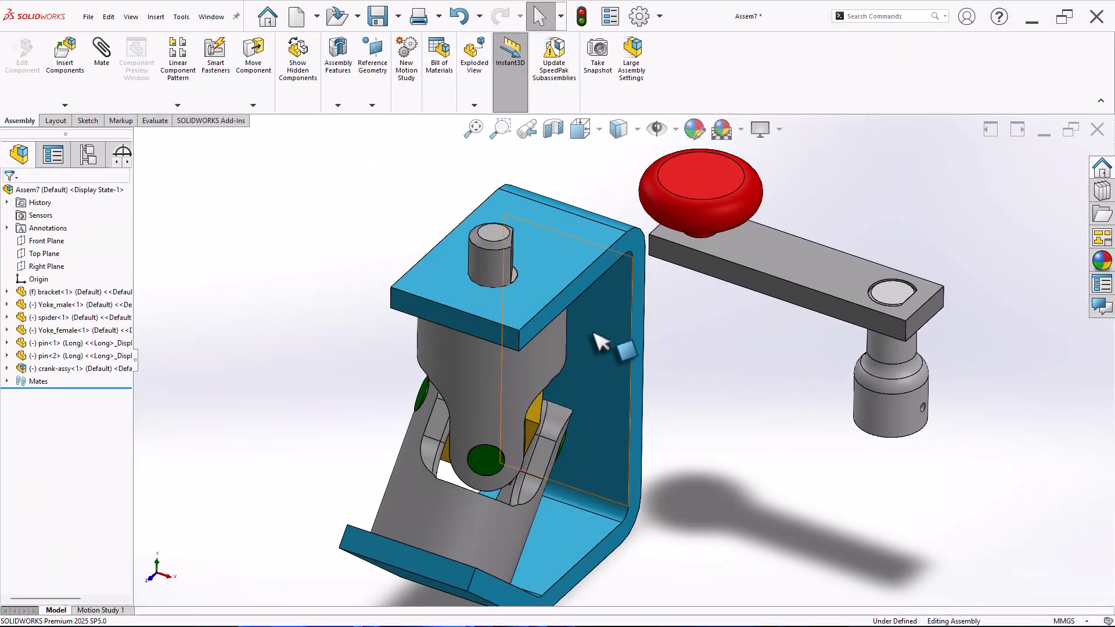
- Add a concentric mate between the male yoke's shaft and the inner bore of the crank shaft
left_click(492, 264)
middle_click_drag(722, 468, 739, 280)
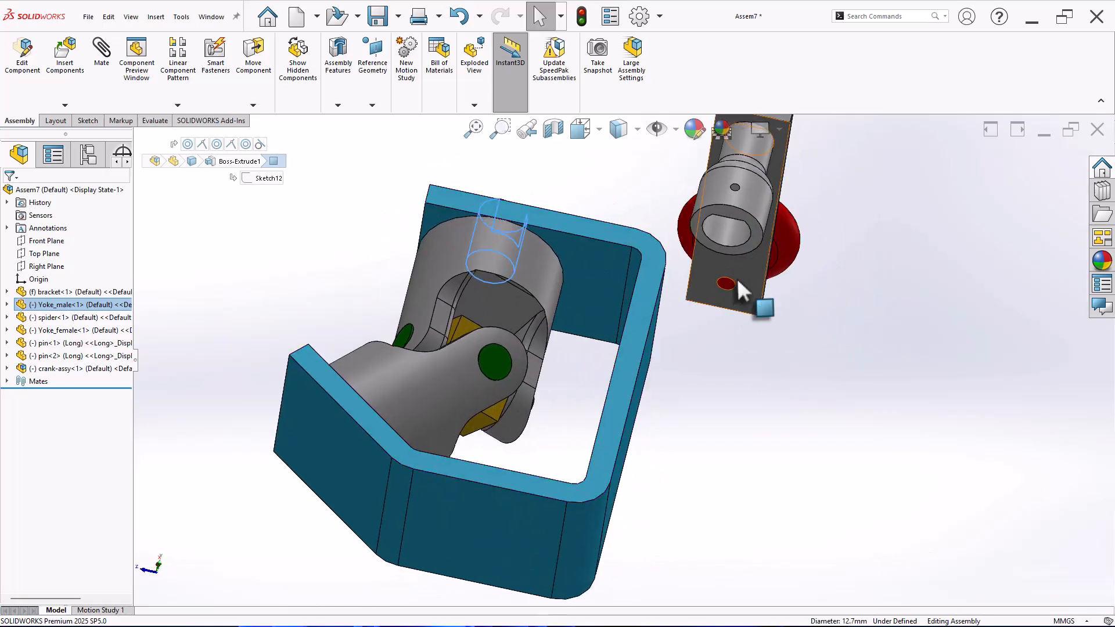
left_click(727, 236, "ctrl")
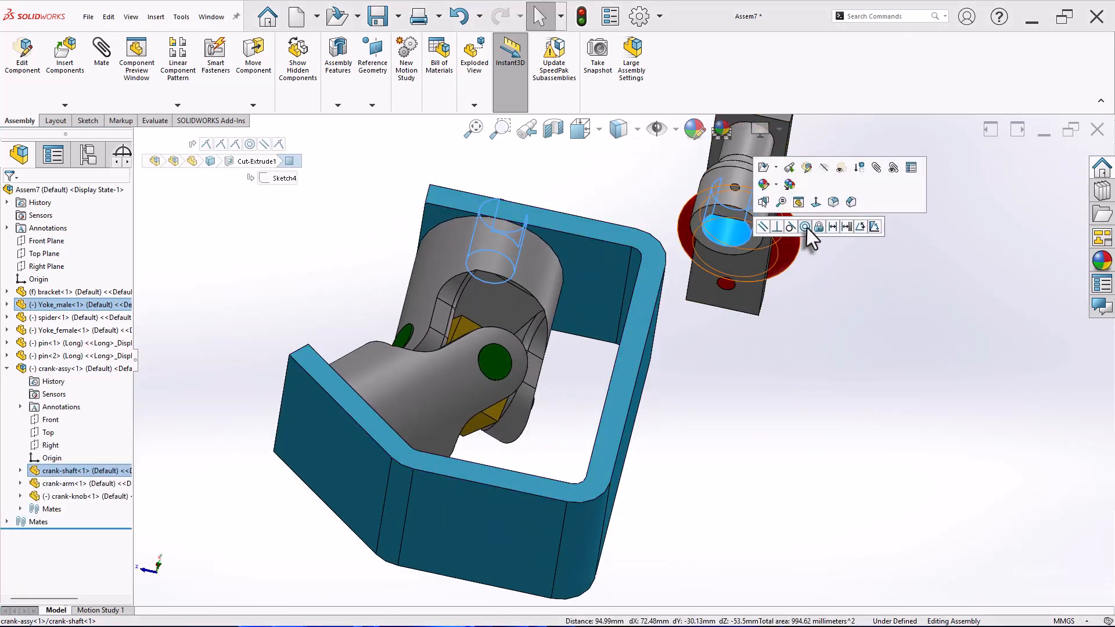
left_click(804, 227)
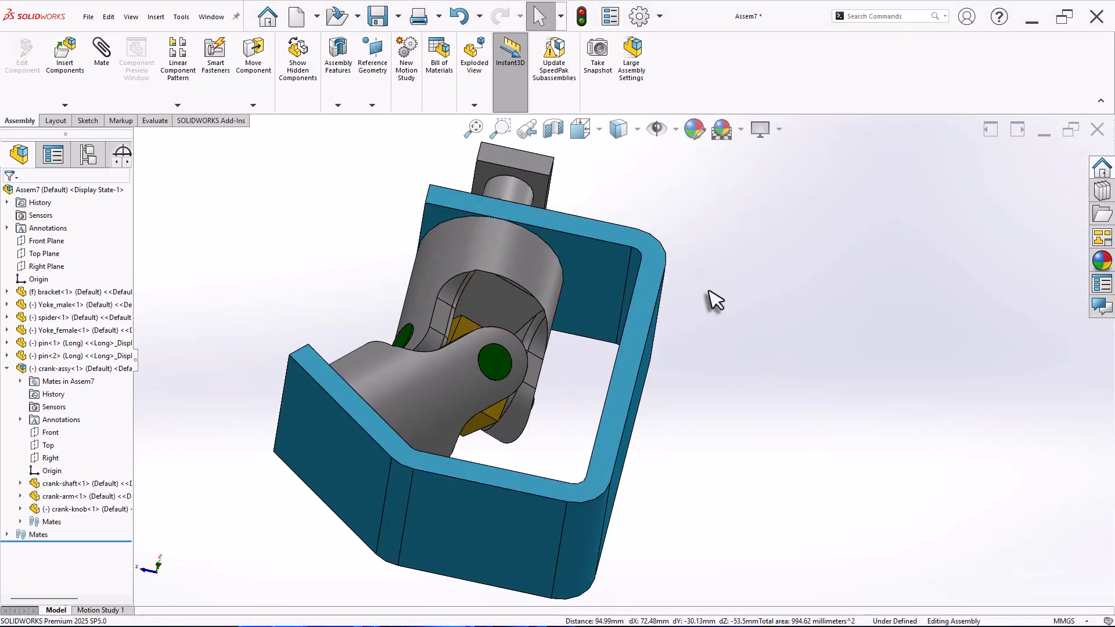
- Raise the crank subassembly above the bracket and mate the flat in its bore coincident with the flat on the male yoke's shaft
middle_click_drag(713, 301, 632, 368)
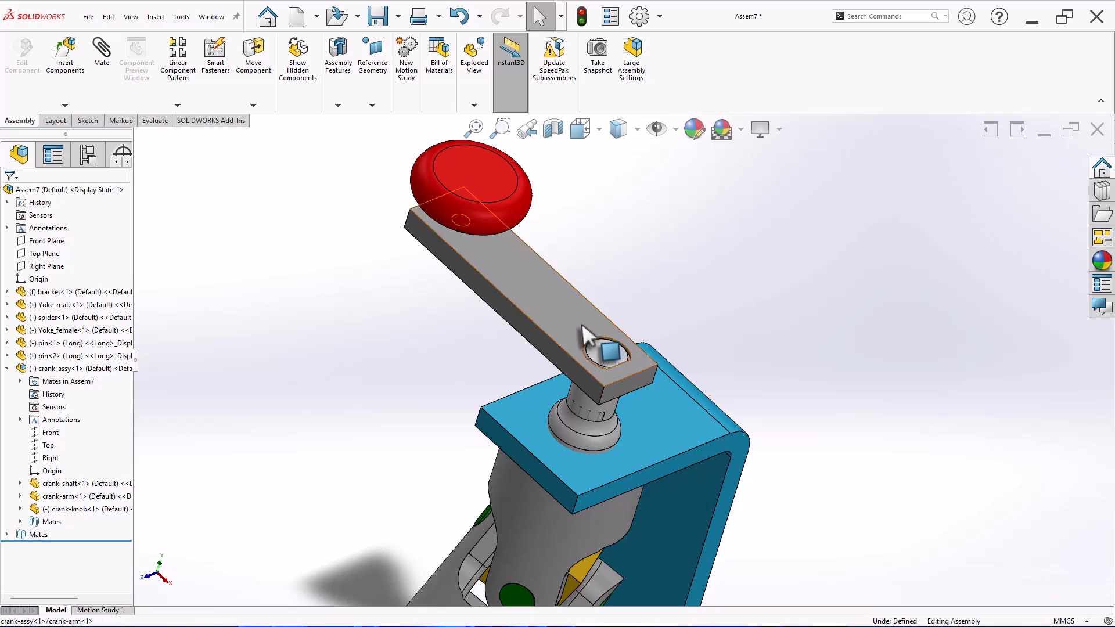
left_click_drag(582, 326, 594, 229)
middle_click_drag(809, 440, 660, 455)
left_click(607, 378)
left_click(694, 471)
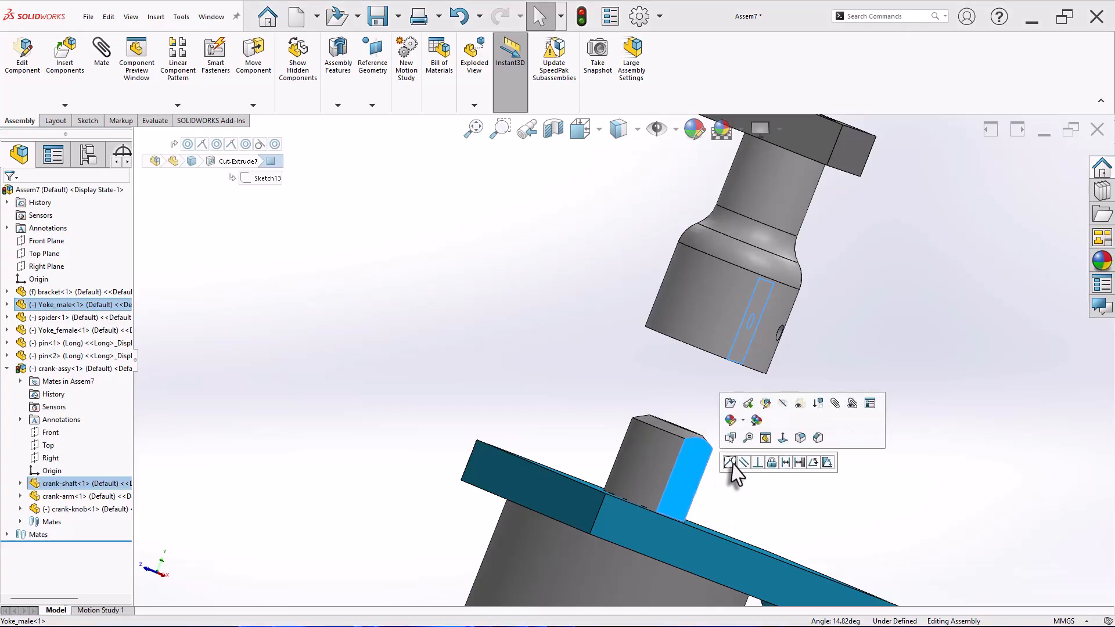
left_click(730, 463)
- Add a coincident mate between the crank shaft's bottom end face and the bracket's top face
scroll(766, 465, "up", 1)
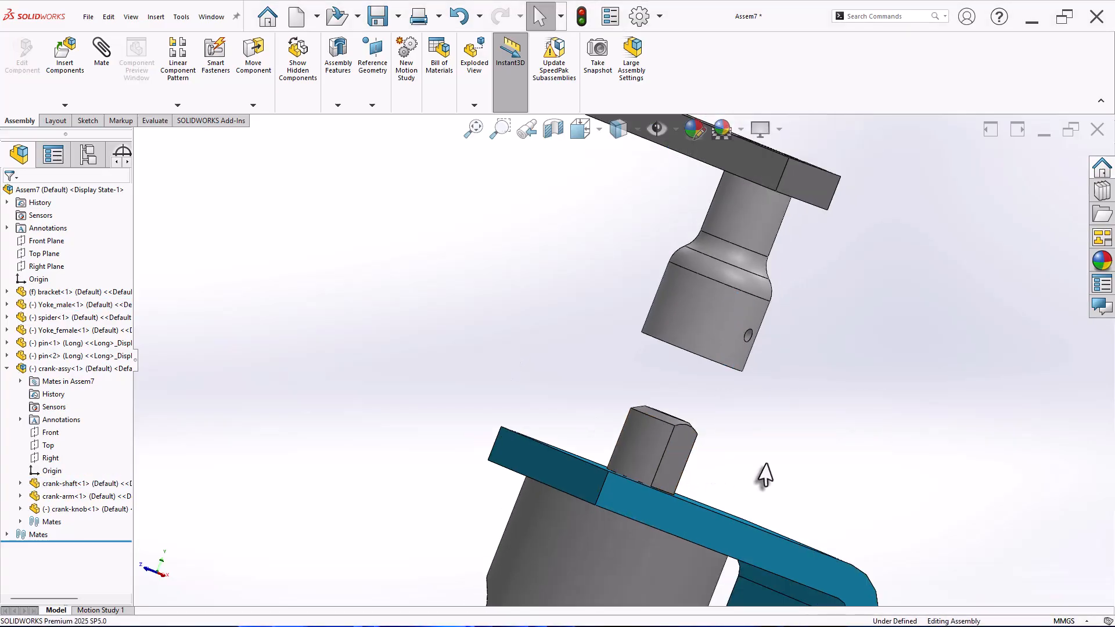
middle_click_drag(764, 475, 772, 312)
left_click(766, 281)
middle_click_drag(838, 299, 773, 420)
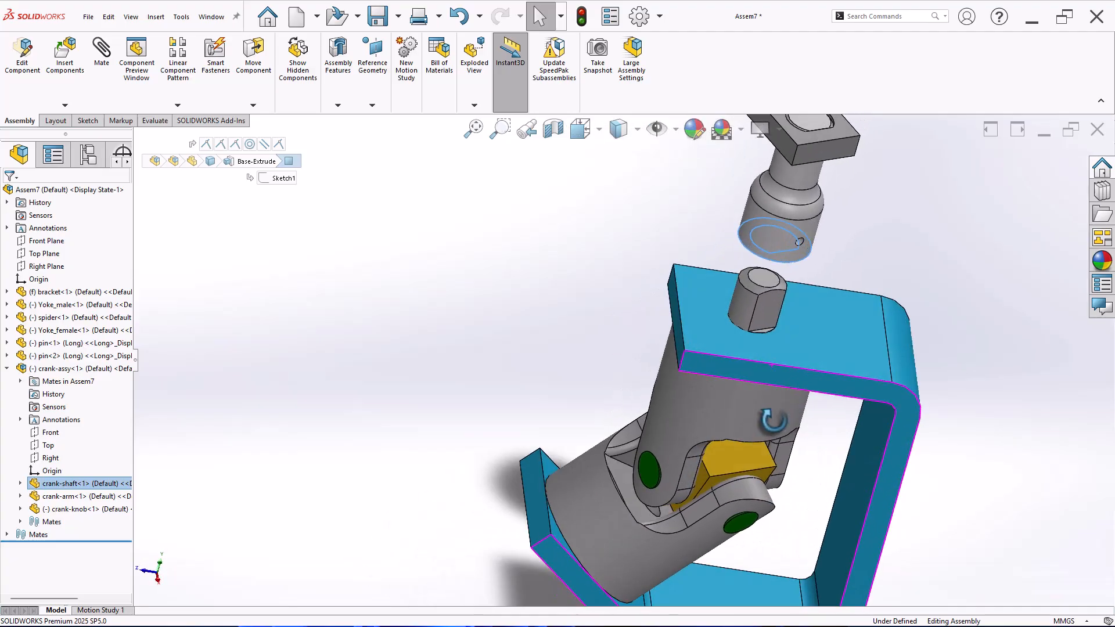
left_click(723, 346, "ctrl")
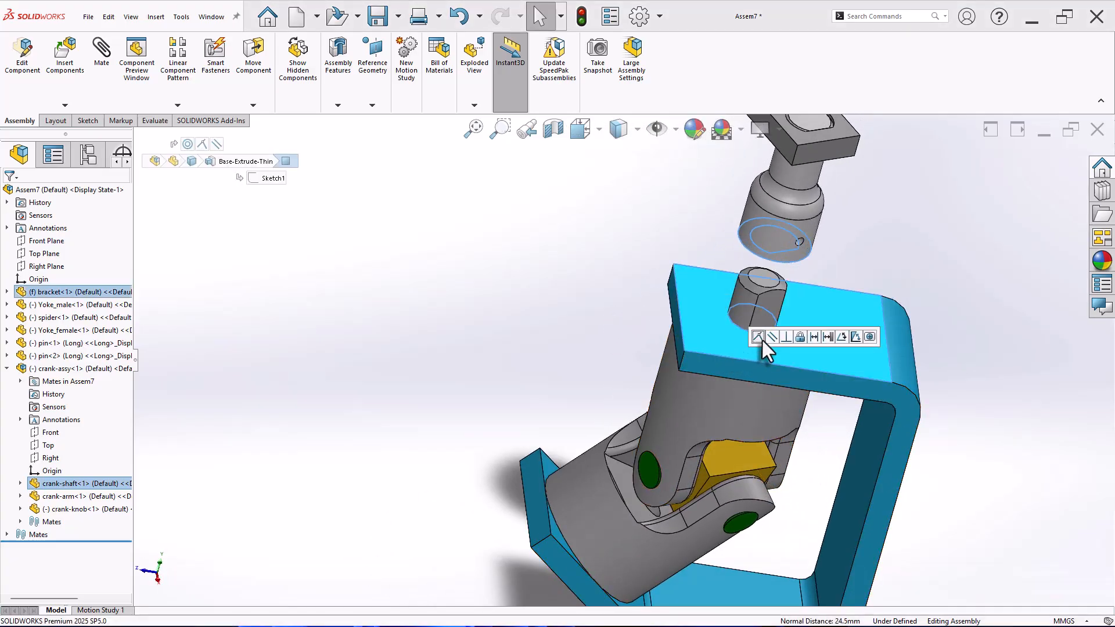
left_click(758, 336)
- Turn the crank by its knob in the isometric view to check the motion of the whole joint
key("z")
key("z")
key("z")
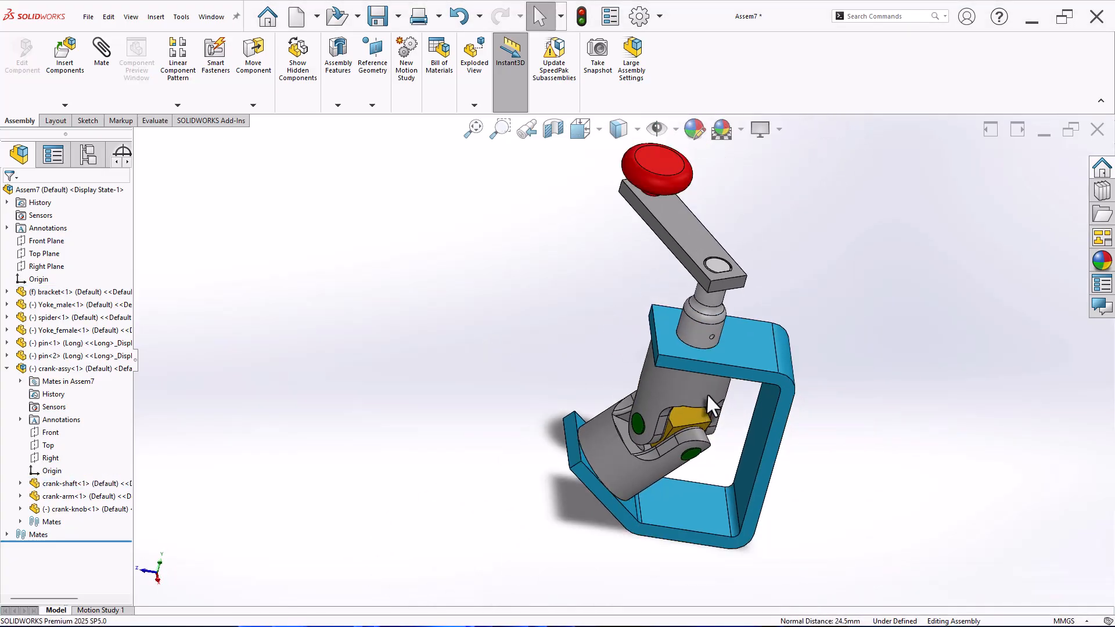
key("ctrl+7")
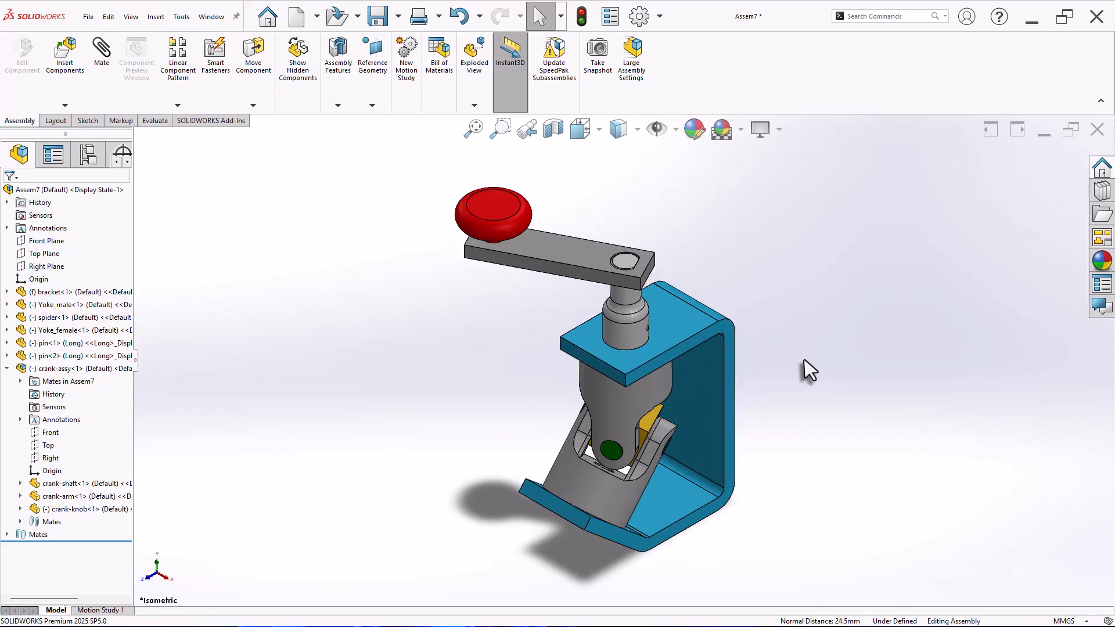
left_click_drag(486, 212, 737, 304)
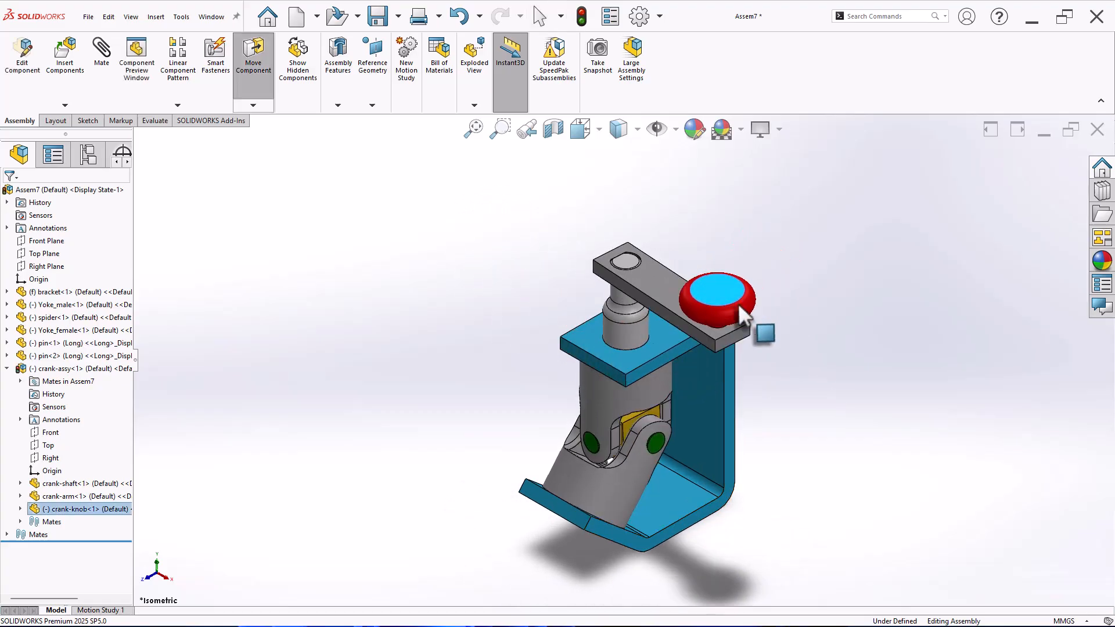
scroll(893, 443, "up", 4)
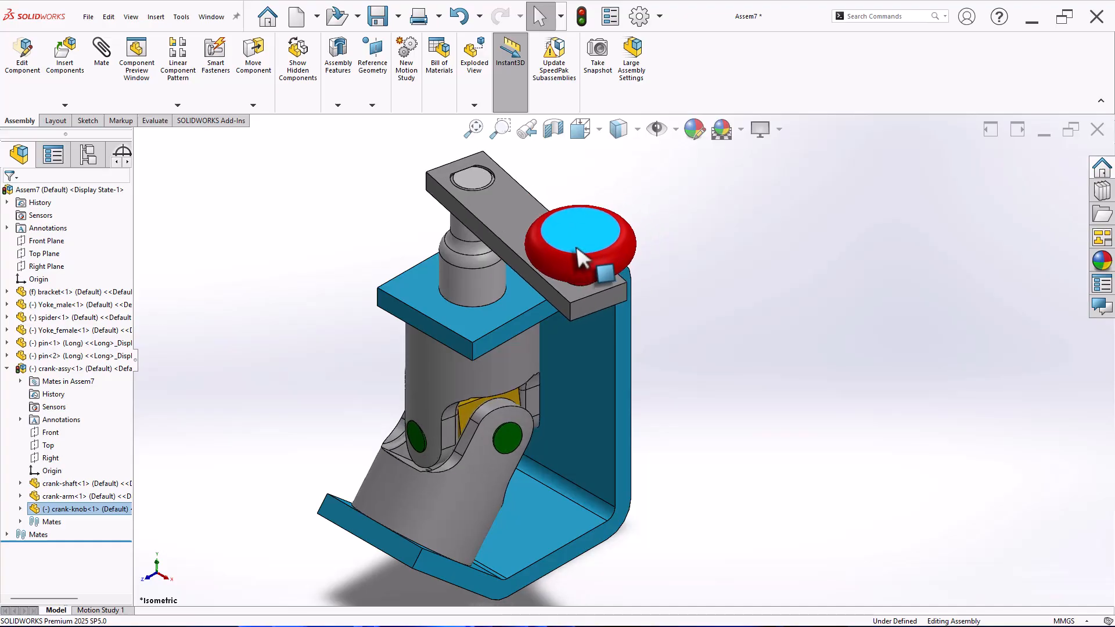